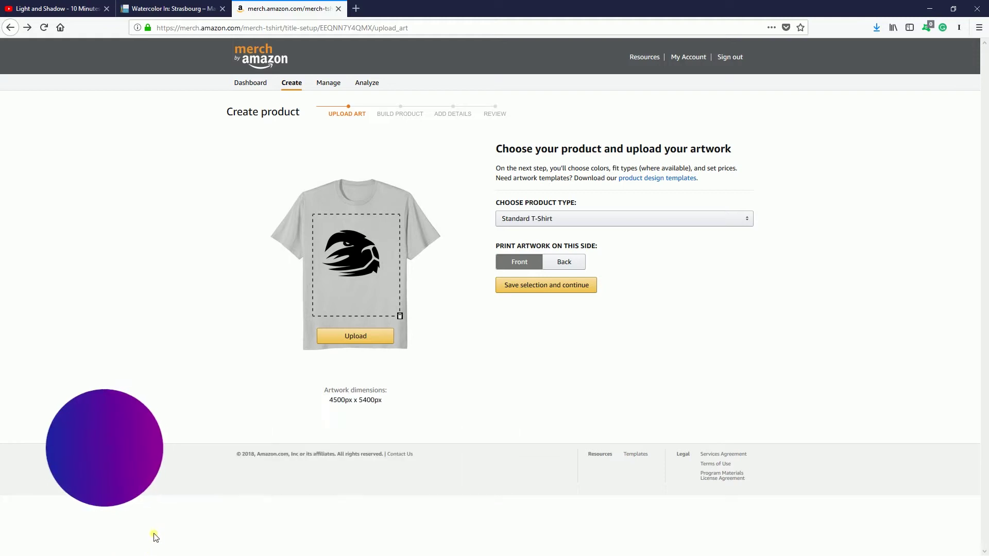
# Step: Return to the Merch page showing the eagle T-shirt artwork, then minimize Firefox to reveal Gravit Designer
pyautogui.press('super')
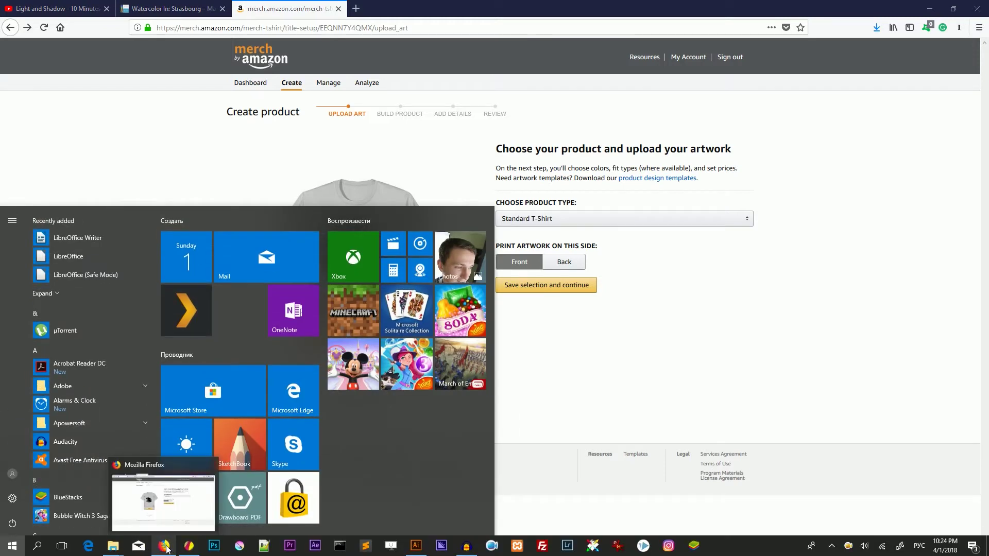
pyautogui.click(165, 545)
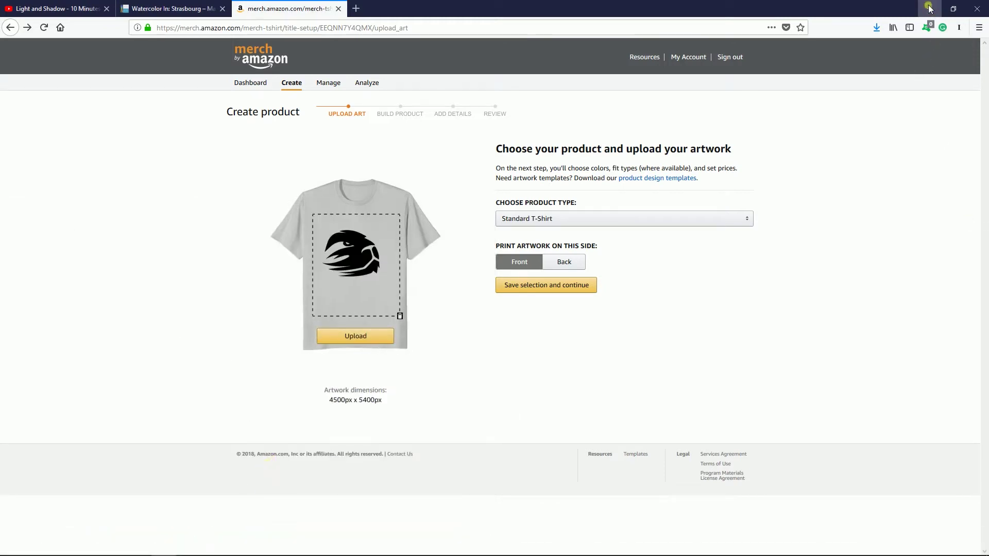
pyautogui.click(930, 8)
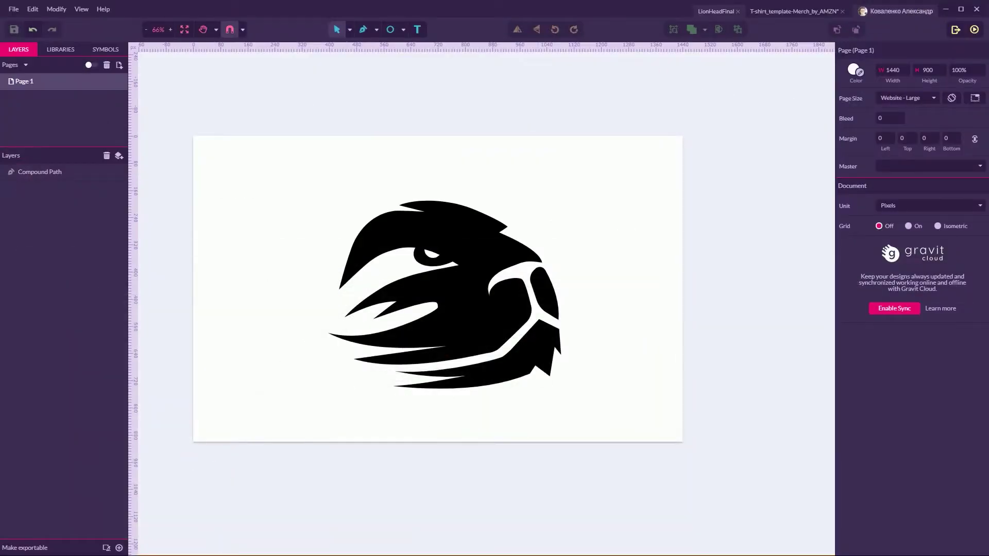
pyautogui.press('super')
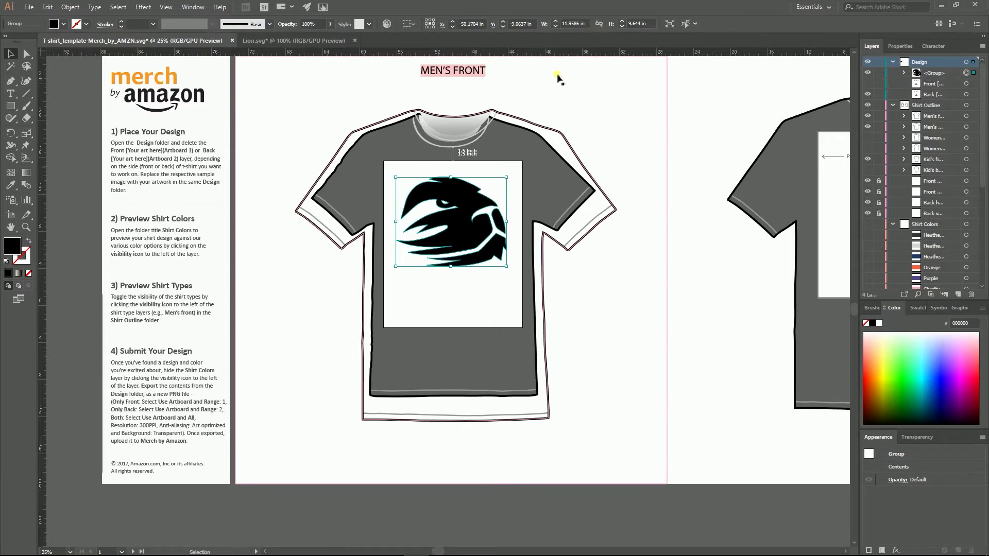
pyautogui.moveTo(229, 554)
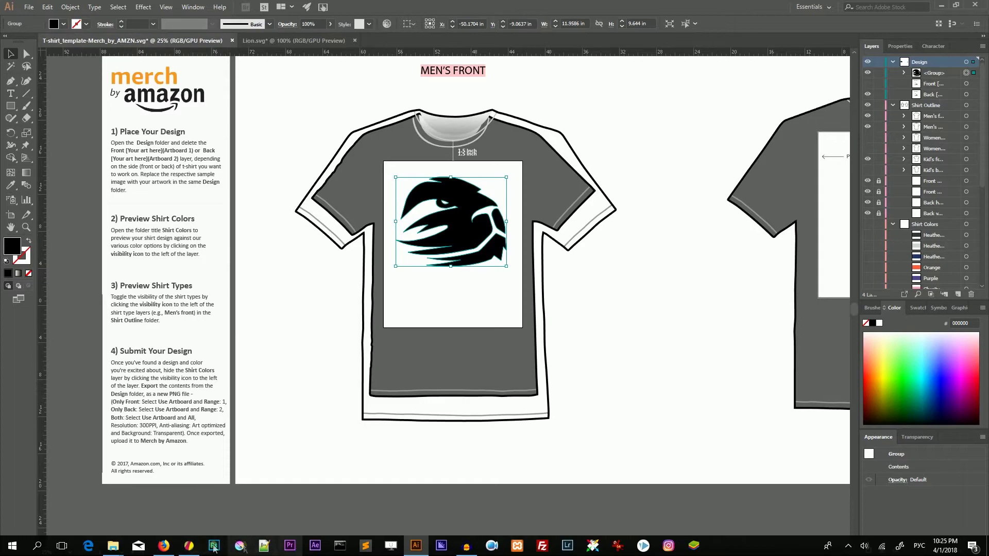
pyautogui.click(214, 546)
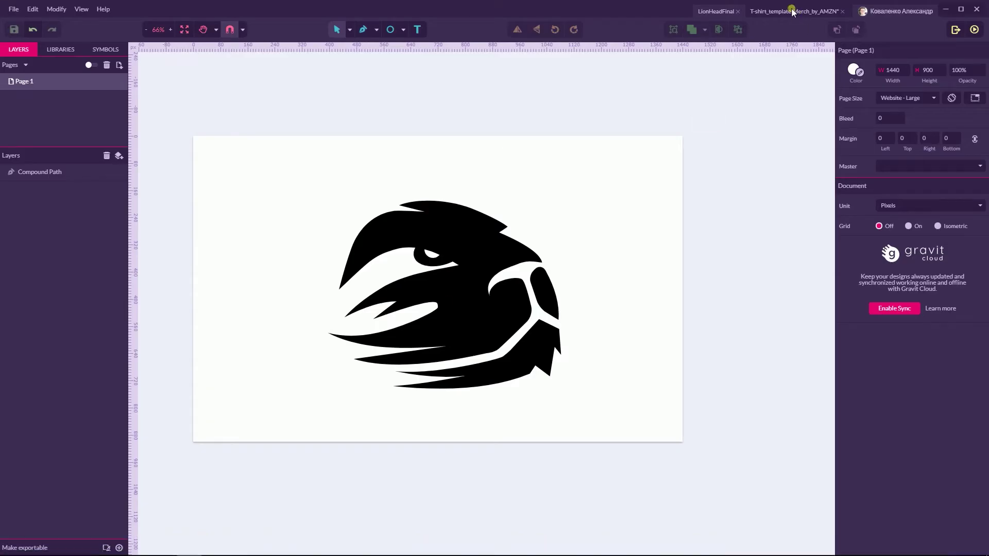
# Step: Look over the T-shirt template document and its File menu
pyautogui.click(791, 11)
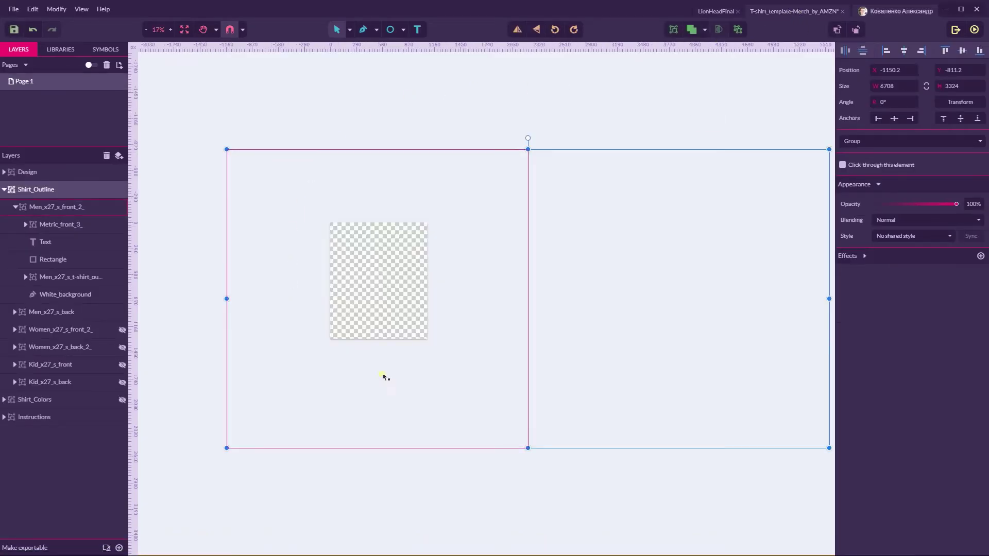
pyautogui.click(13, 9)
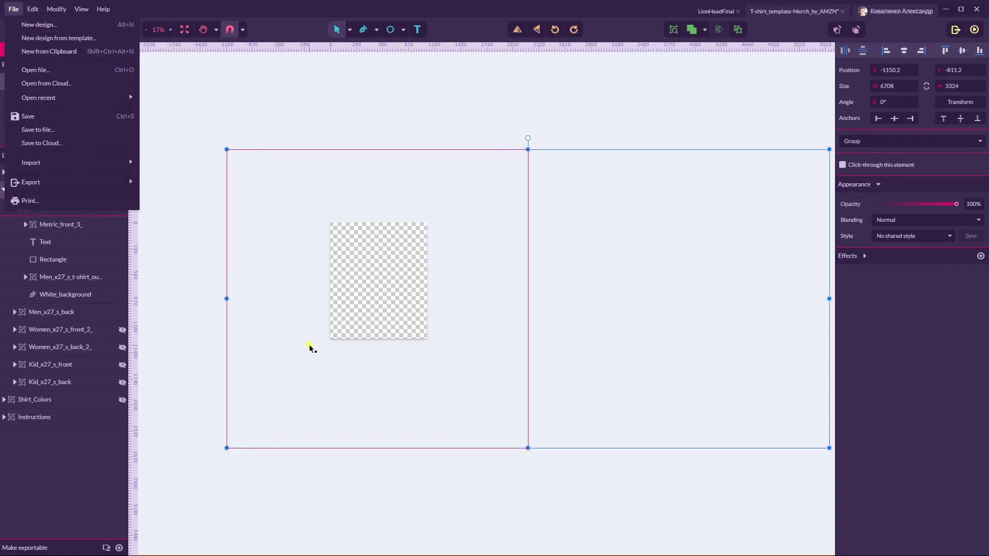
pyautogui.click(314, 92)
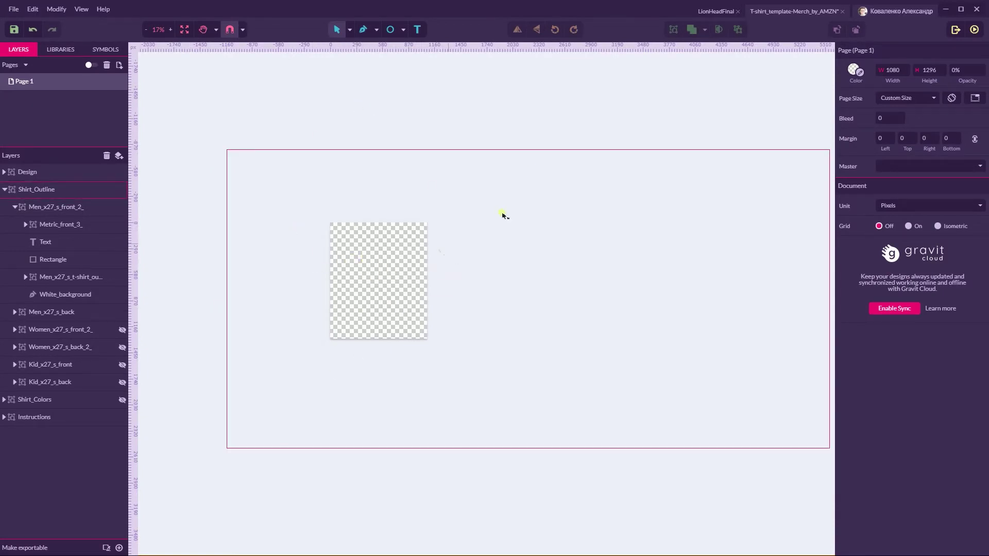
# Step: Switch back to LionHeadFinal and start a new blank design
pyautogui.click(713, 11)
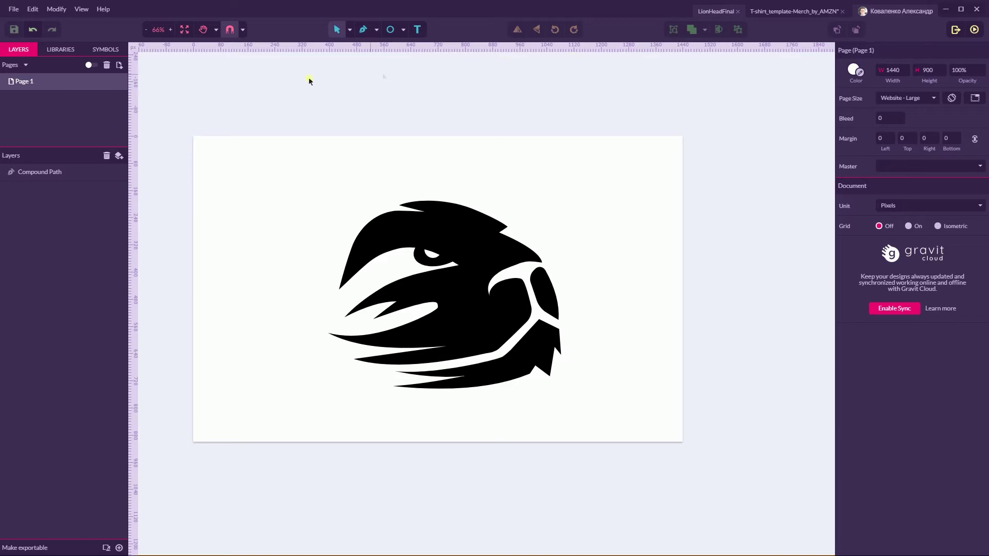
pyautogui.click(13, 10)
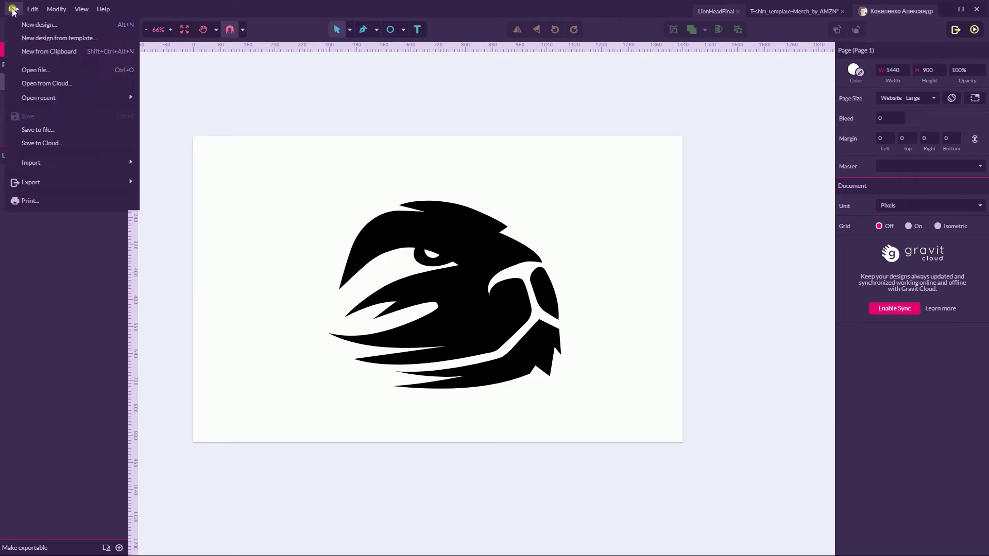
pyautogui.click(21, 25)
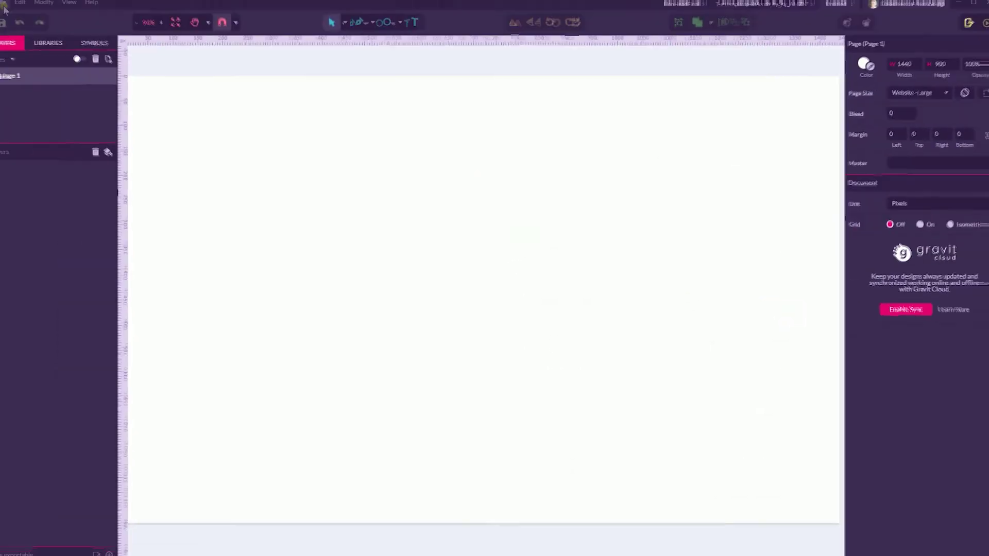
# Step: Place the pencil sketch photo of the bird head onto the canvas
pyautogui.click(14, 10)
pyautogui.moveTo(45, 103)
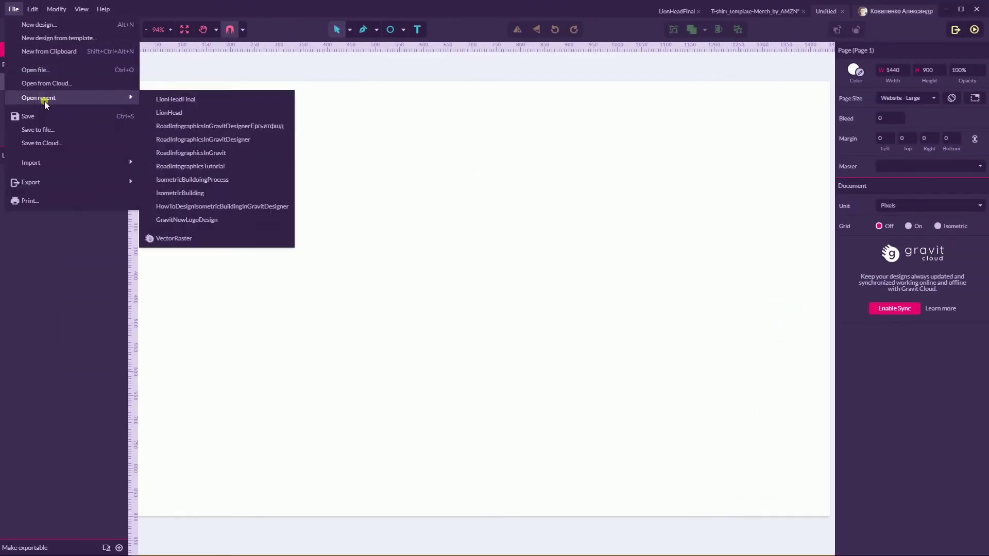
pyautogui.moveTo(44, 162)
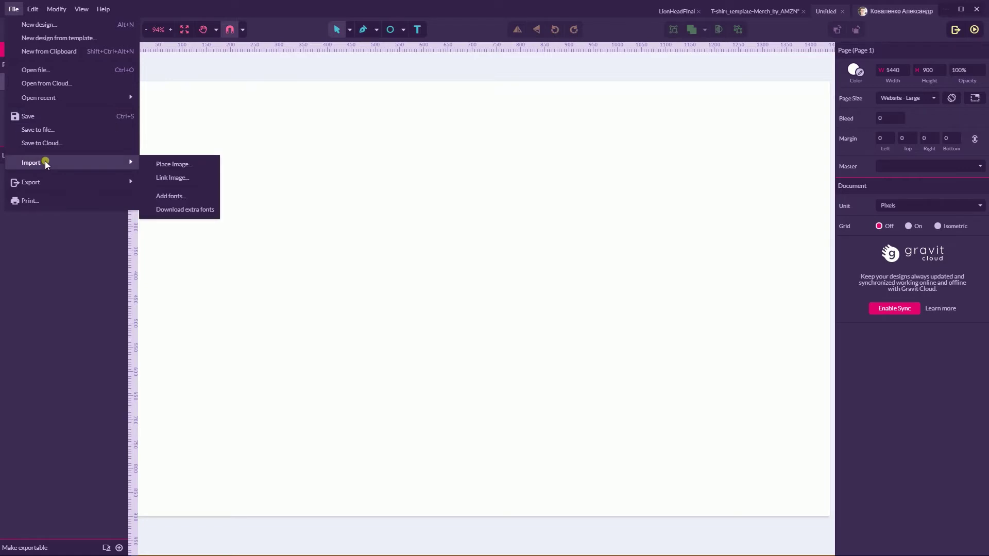
pyautogui.click(158, 165)
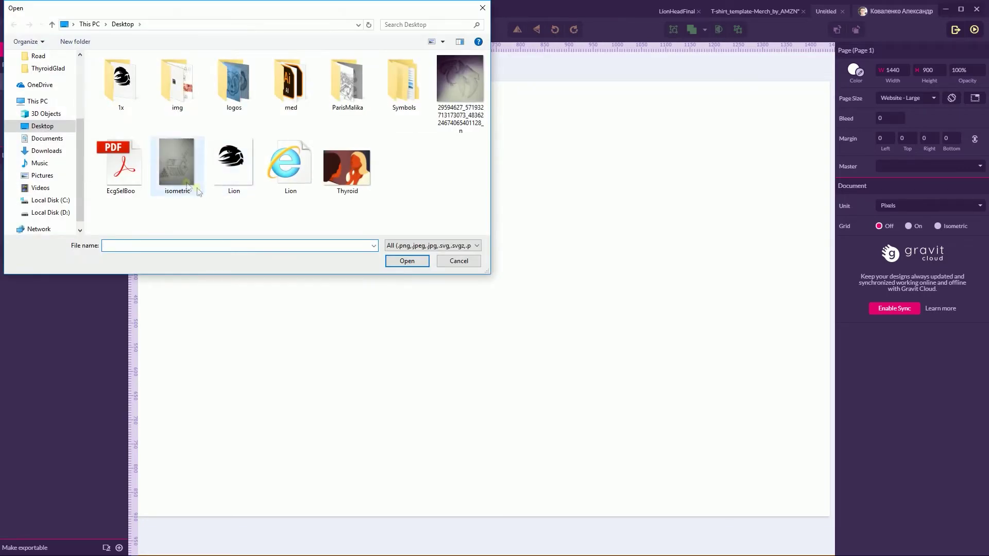
pyautogui.doubleClick(460, 80)
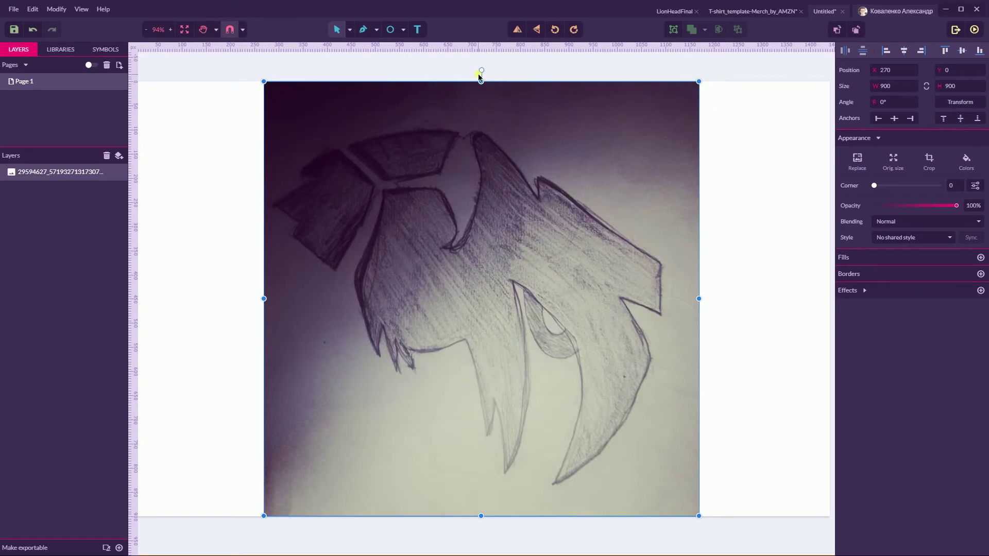
# Step: Rotate the sketch 90°, fade it to about 50% opacity and lock it
pyautogui.moveTo(479, 76); pyautogui.dragTo(271, 304)
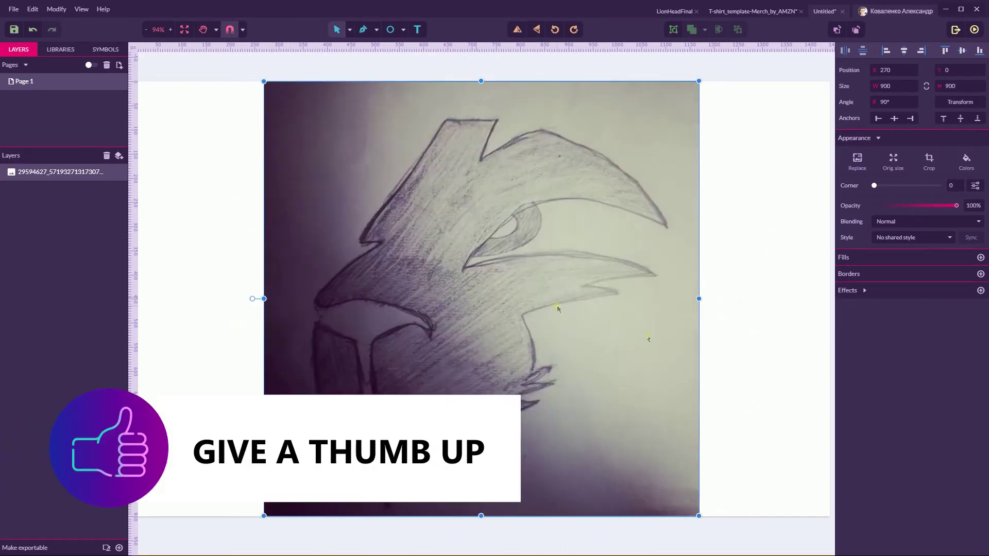
pyautogui.moveTo(956, 206); pyautogui.dragTo(908, 210)
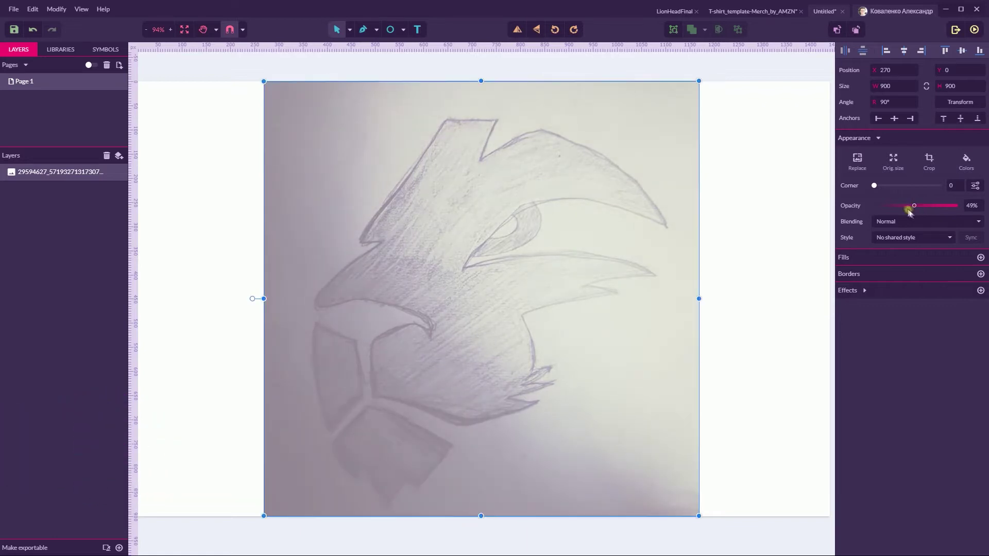
pyautogui.click(112, 173)
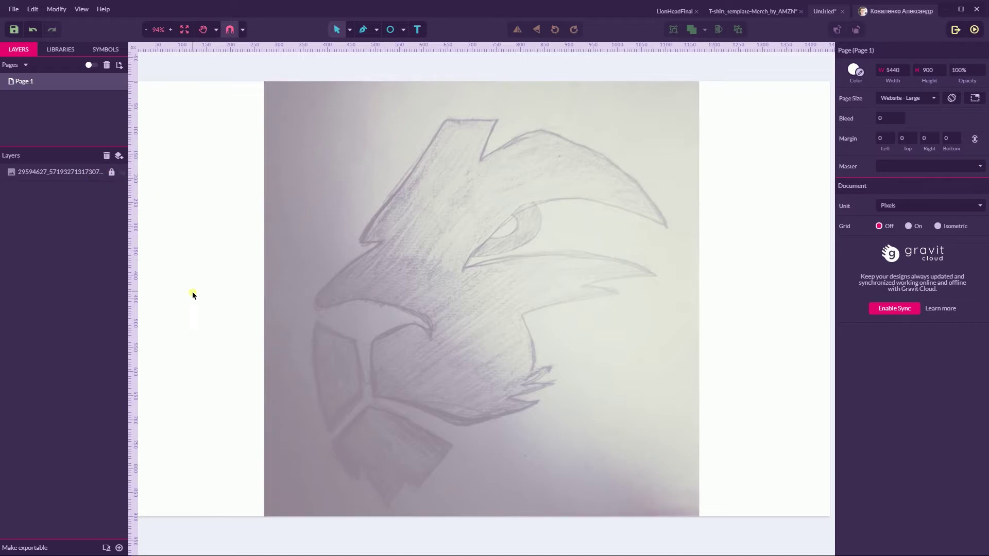
# Step: With the Pen tool, trace the head's left edge, crest and top feather
pyautogui.click(364, 31)
pyautogui.click(452, 121)
pyautogui.press('Escape')
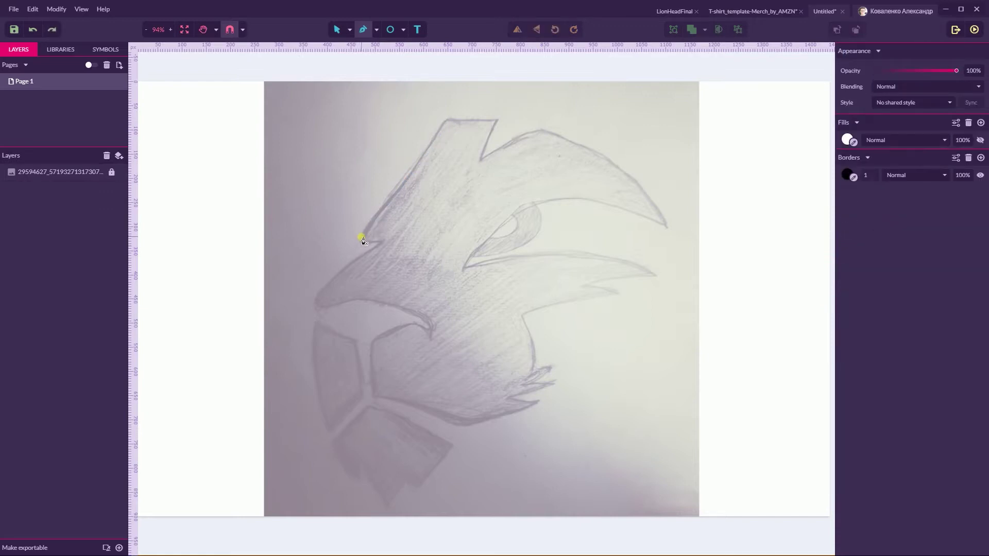
pyautogui.click(361, 239)
pyautogui.click(454, 121)
pyautogui.click(508, 121)
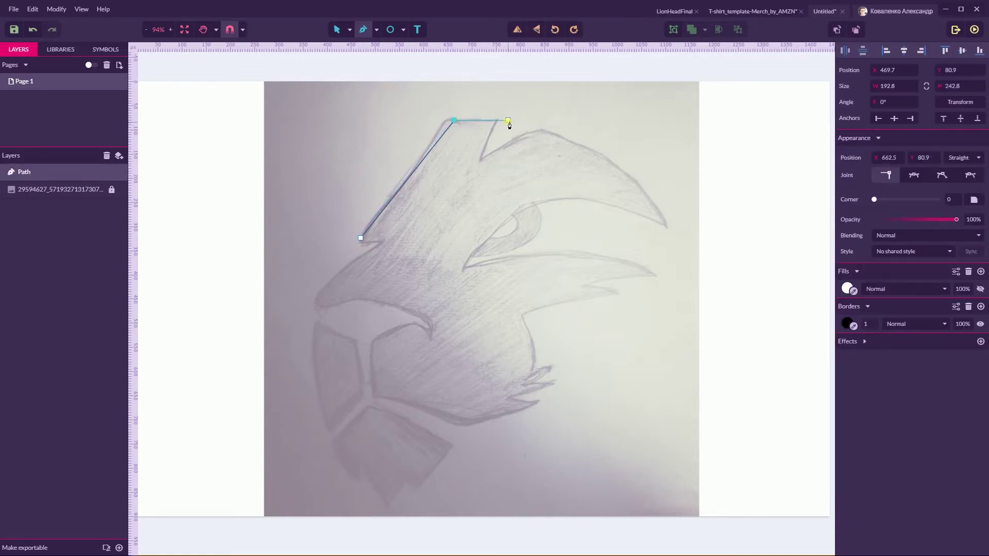
pyautogui.click(482, 159)
pyautogui.moveTo(548, 130); pyautogui.dragTo(561, 130)
pyautogui.moveTo(666, 227); pyautogui.dragTo(610, 206)
pyautogui.moveTo(542, 202); pyautogui.dragTo(507, 211)
pyautogui.moveTo(461, 272); pyautogui.dragTo(457, 285)
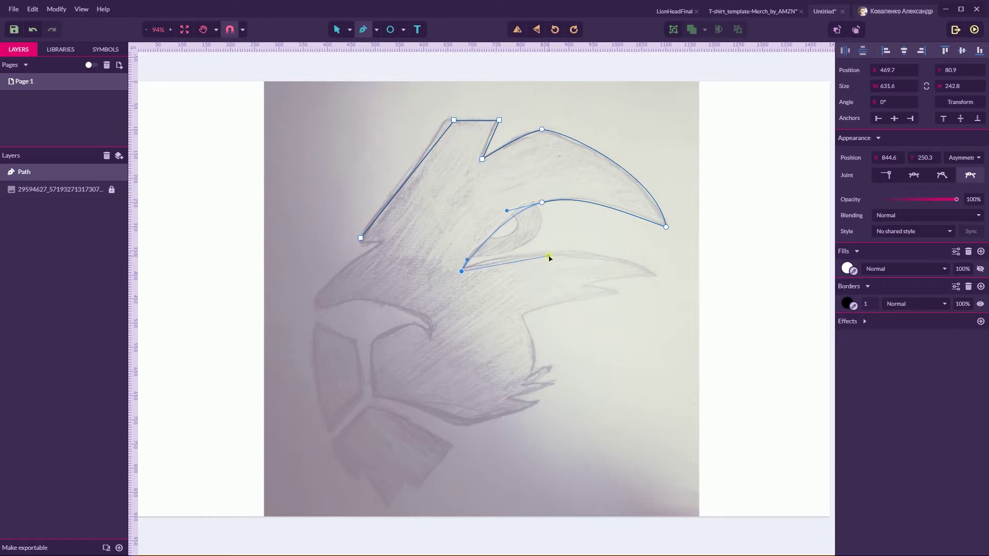
# Step: Continue the outline along the upper beak, beak tip, beak notch and chin
pyautogui.click(540, 254)
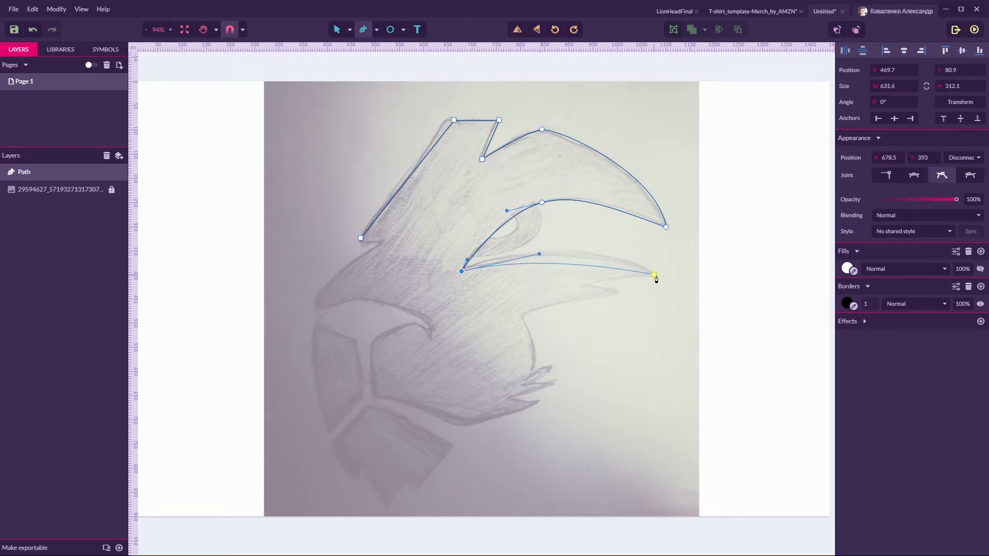
pyautogui.moveTo(656, 279); pyautogui.dragTo(688, 303)
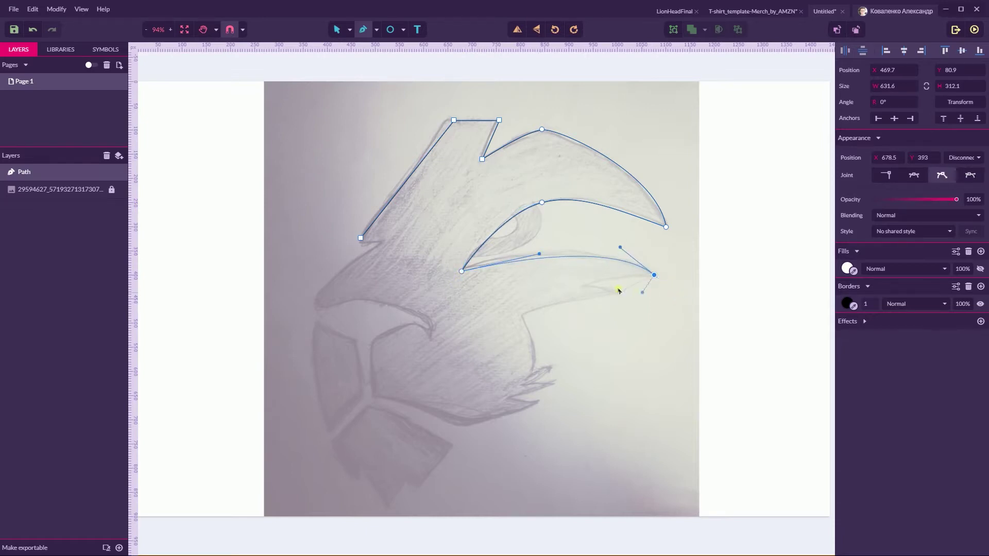
pyautogui.click(584, 287)
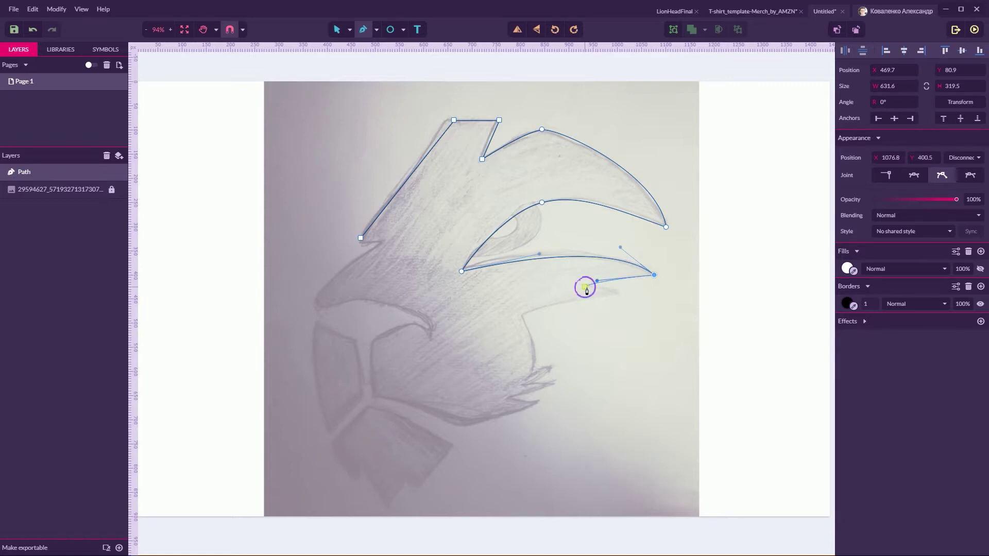
pyautogui.click(617, 293)
pyautogui.moveTo(523, 315); pyautogui.dragTo(533, 348)
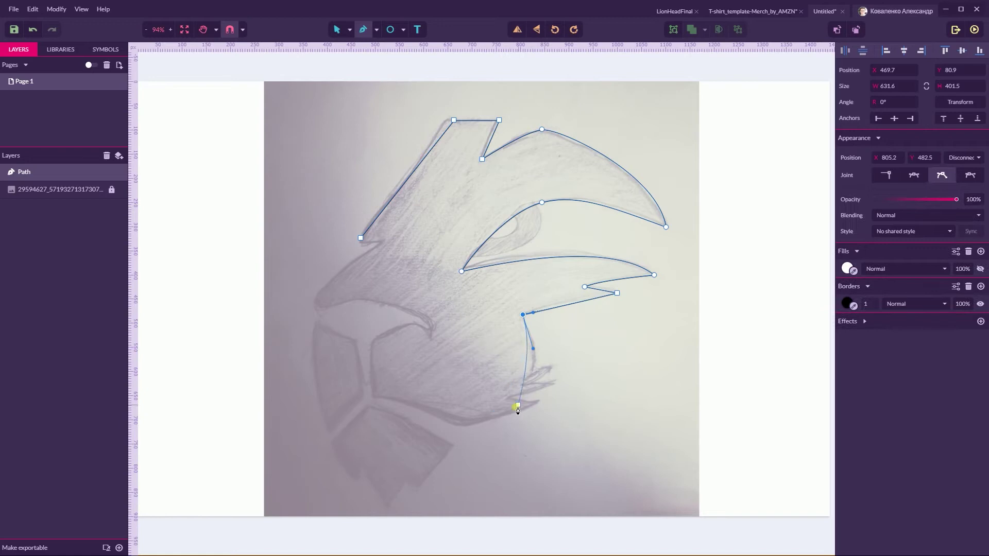
pyautogui.moveTo(502, 414); pyautogui.dragTo(460, 446)
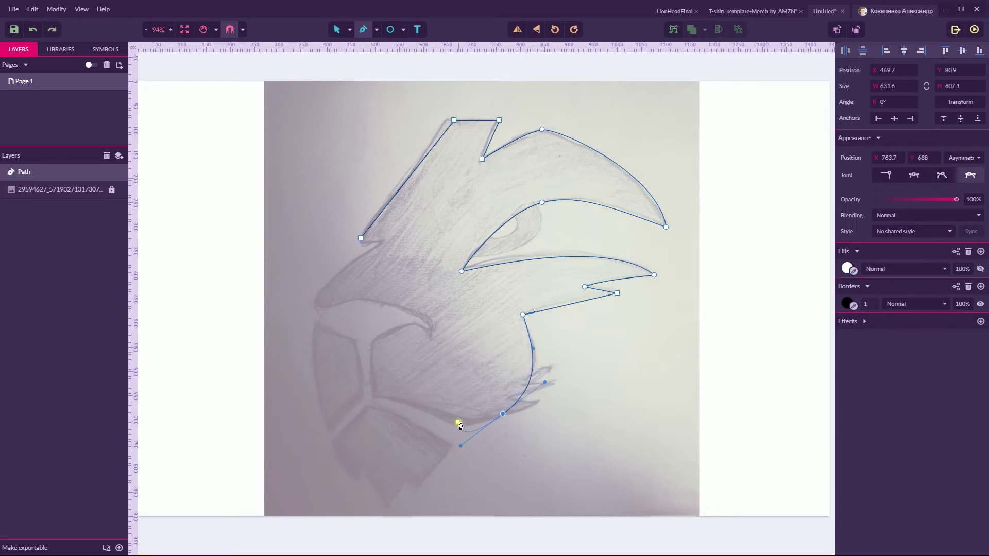
pyautogui.hotkey('ctrl', 'z')
pyautogui.moveTo(513, 400); pyautogui.dragTo(450, 421)
pyautogui.moveTo(377, 400); pyautogui.dragTo(385, 306)
# Step: Trace the jaw, neck and back of the head, close the path and refine its nodes
pyautogui.click(432, 341)
pyautogui.click(361, 299)
pyautogui.click(320, 306)
pyautogui.moveTo(334, 279); pyautogui.dragTo(361, 242)
pyautogui.click(382, 242)
pyautogui.click(361, 238)
pyautogui.moveTo(454, 120); pyautogui.dragTo(447, 120)
pyautogui.moveTo(363, 244); pyautogui.dragTo(376, 243)
# Step: Draw the left cheek piece as a closed Pen path with a curved outer edge
pyautogui.click(363, 29)
pyautogui.click(317, 324)
pyautogui.moveTo(332, 431); pyautogui.dragTo(358, 478)
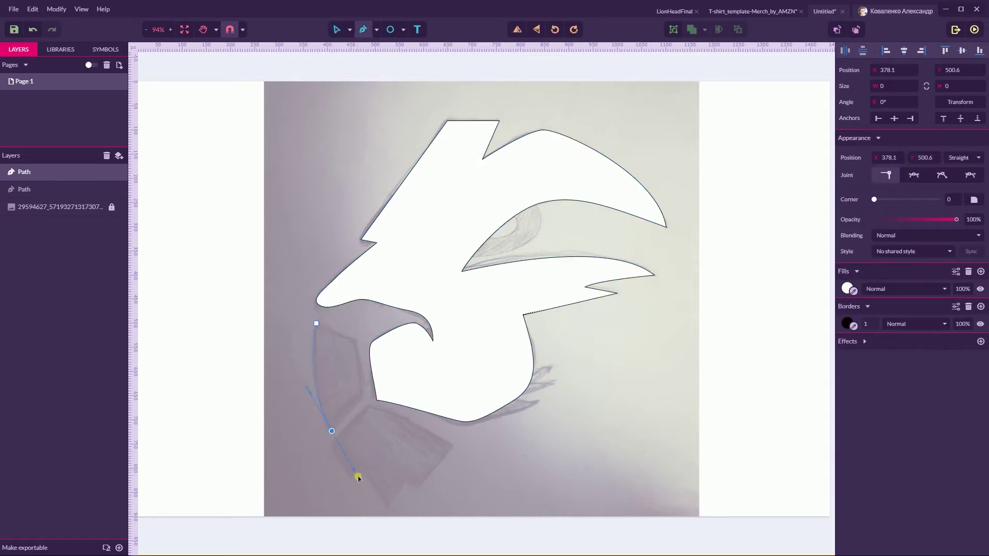
pyautogui.click(364, 397)
pyautogui.click(356, 341)
pyautogui.click(316, 323)
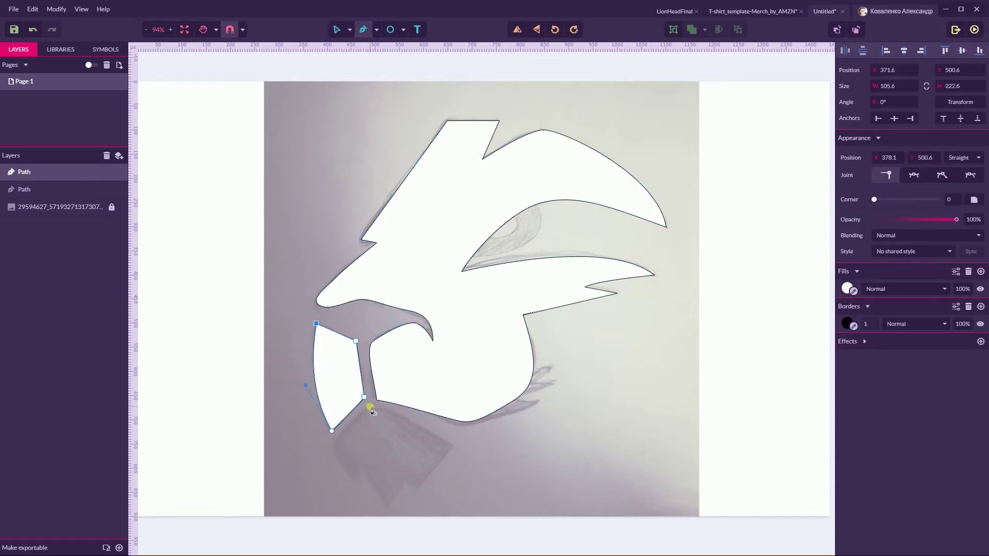
# Step: Trace the jagged lower jaw piece as another closed path
pyautogui.click(370, 407)
pyautogui.click(331, 441)
pyautogui.click(356, 482)
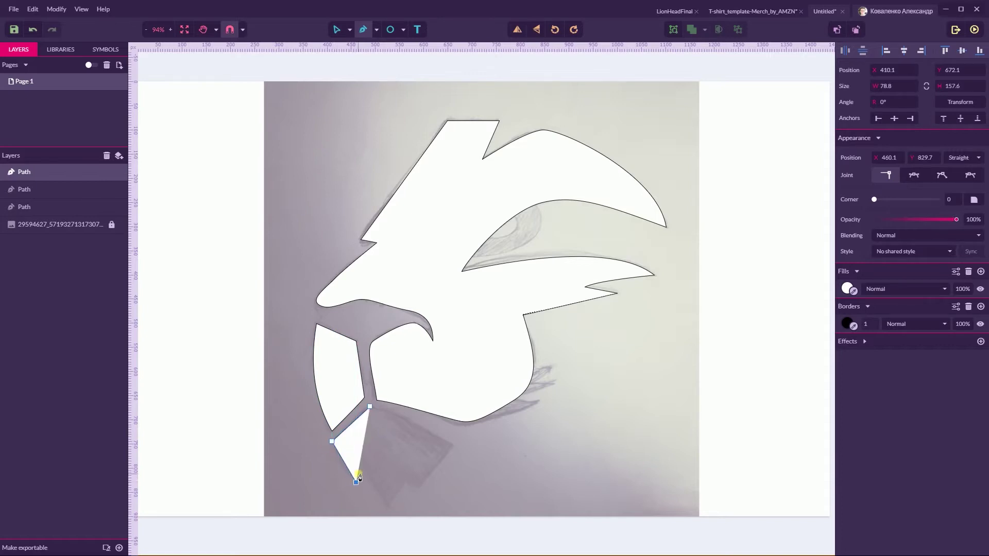
pyautogui.click(360, 466)
pyautogui.click(387, 508)
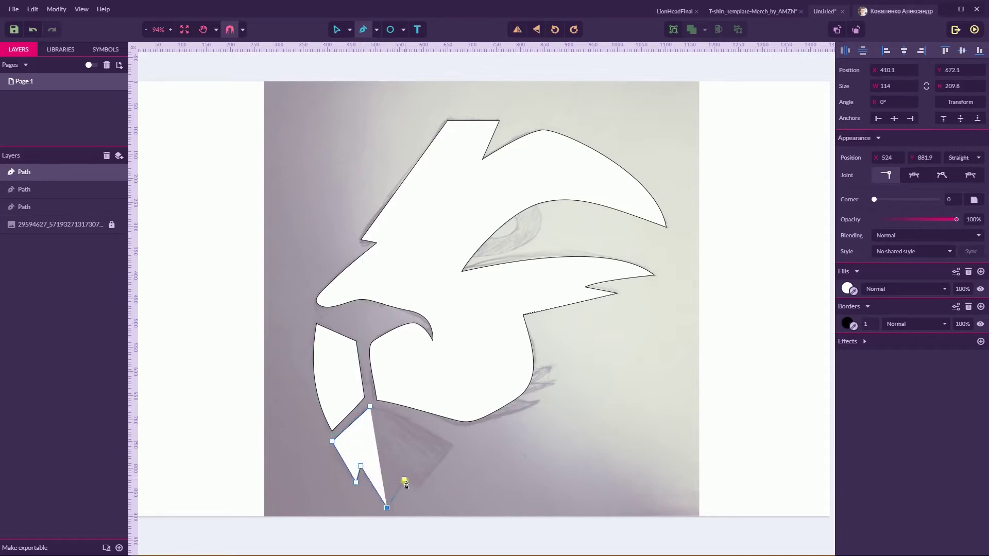
pyautogui.click(404, 483)
pyautogui.click(419, 487)
pyautogui.click(454, 446)
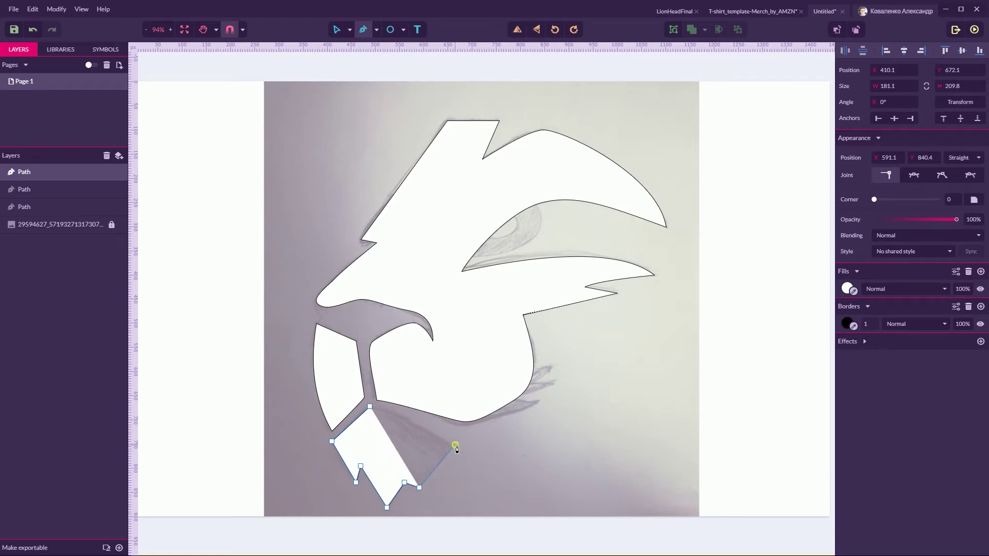
pyautogui.click(370, 406)
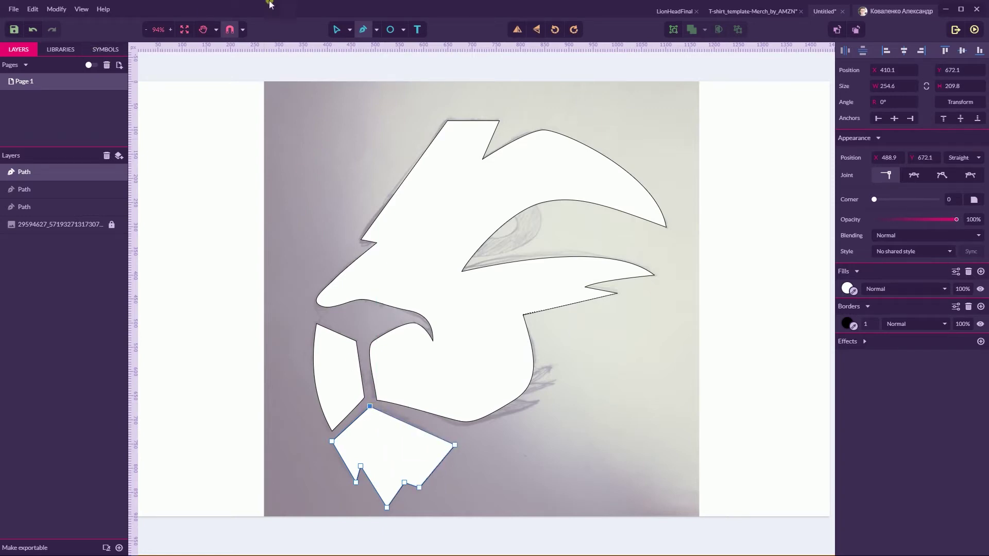
# Step: Return to ordinary object selection and select the main head shape and its outline
pyautogui.click(350, 29)
pyautogui.click(381, 78)
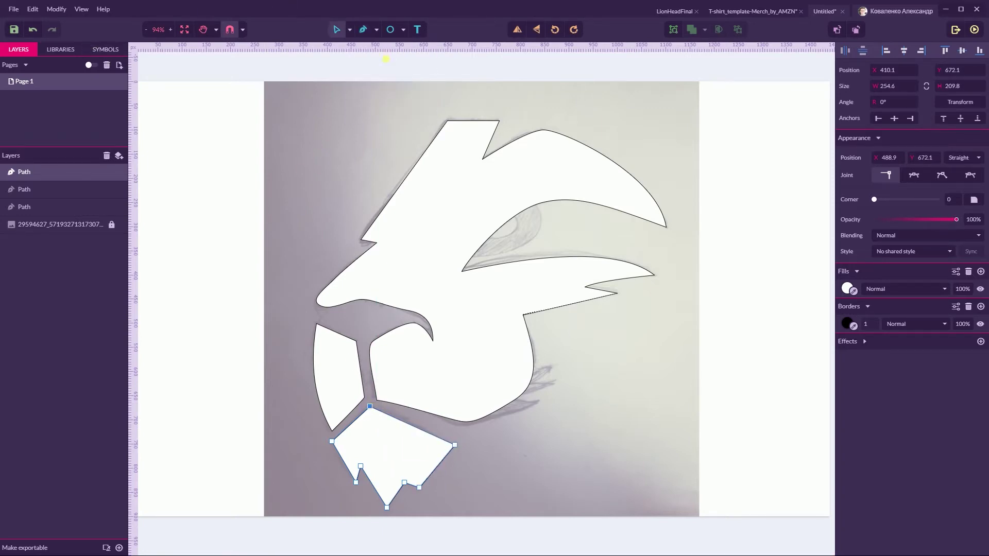
pyautogui.click(350, 29)
pyautogui.click(372, 47)
pyautogui.moveTo(217, 144); pyautogui.dragTo(260, 306)
pyautogui.click(393, 273)
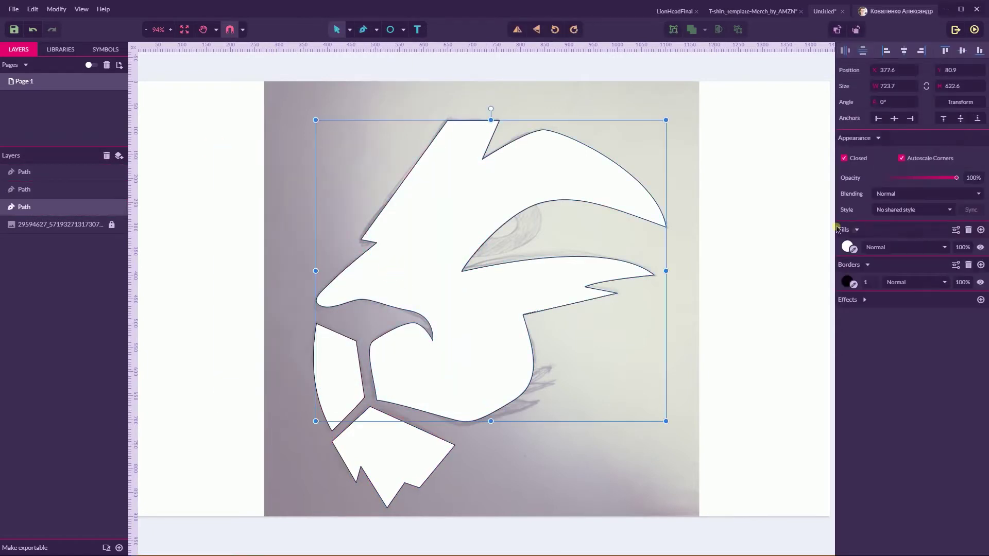
pyautogui.click(842, 279)
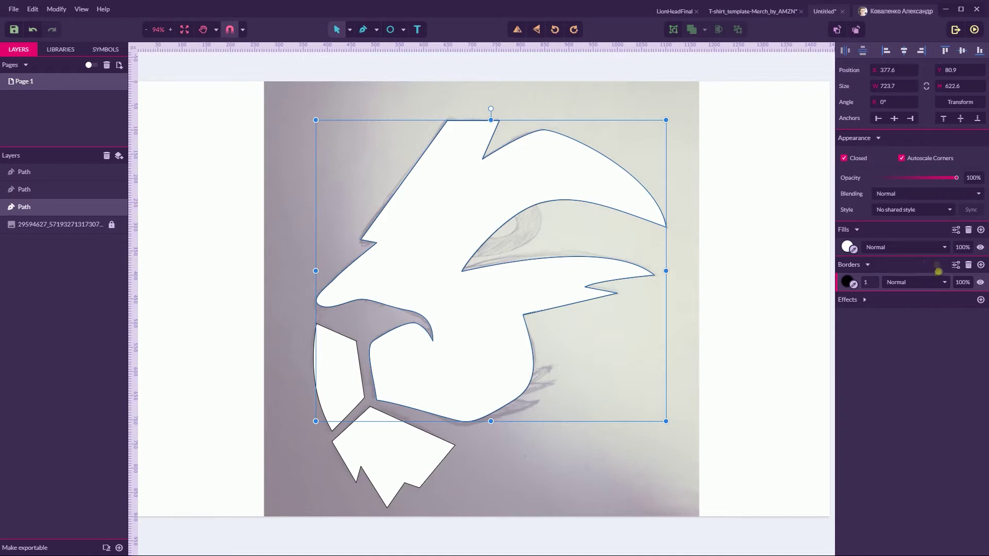
# Step: Delete the head shape's border and set its fill to CMYK 75, 68, 65, 90
pyautogui.click(967, 265)
pyautogui.click(847, 248)
pyautogui.click(852, 304)
pyautogui.click(847, 248)
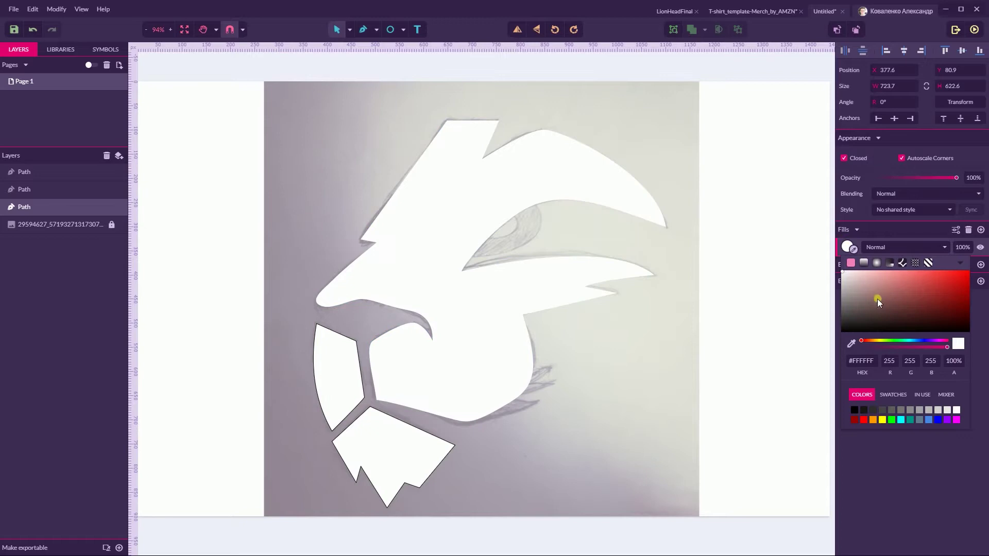
pyautogui.click(447, 265)
pyautogui.click(847, 247)
pyautogui.moveTo(880, 304); pyautogui.dragTo(819, 342)
pyautogui.click(961, 263)
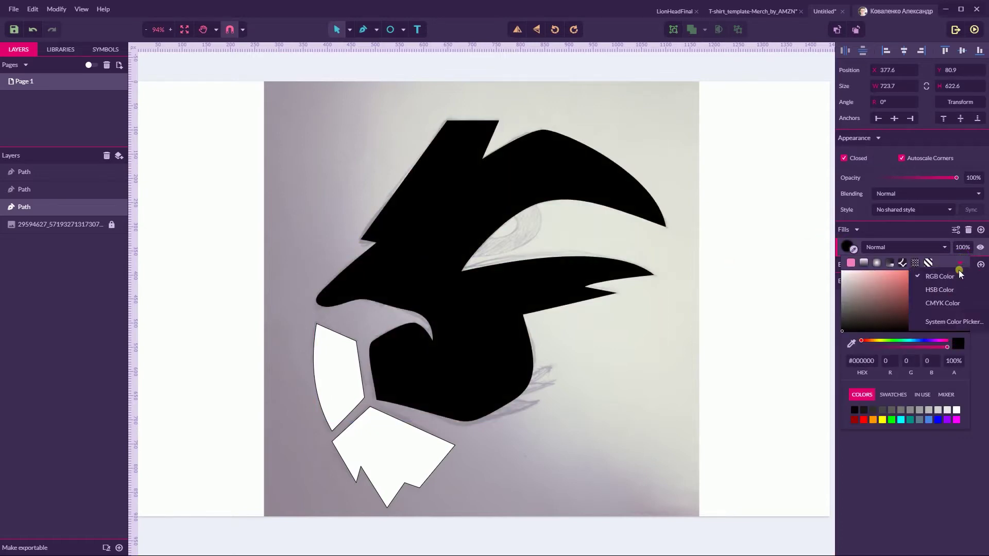
pyautogui.click(939, 302)
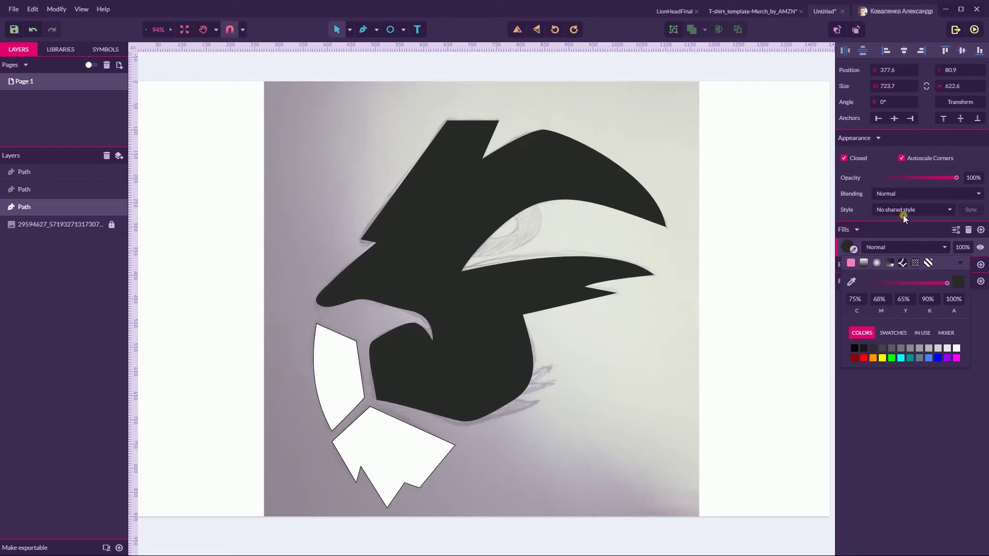
pyautogui.click(887, 229)
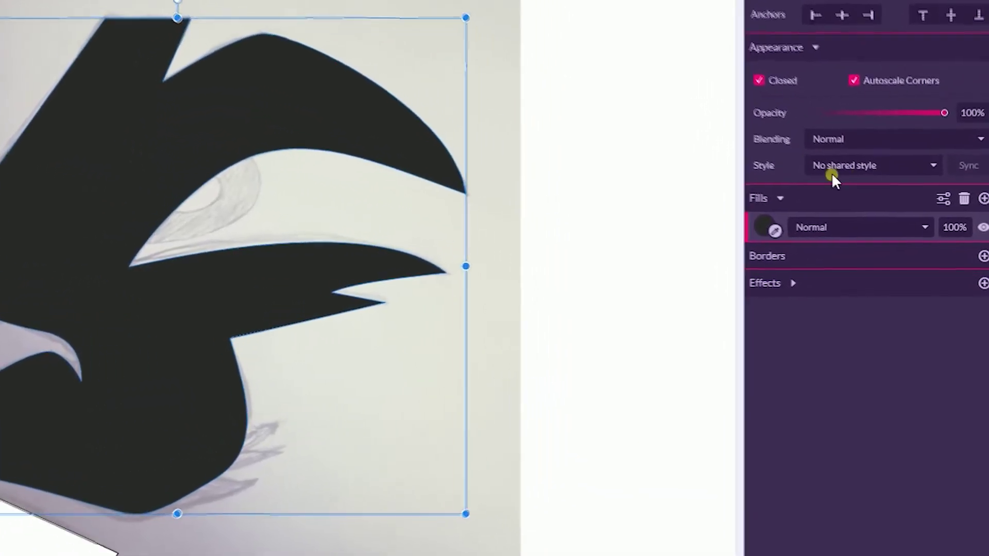
# Step: Create a new shared style named 'Back' from the dark head shape
pyautogui.click(861, 176)
pyautogui.click(804, 222)
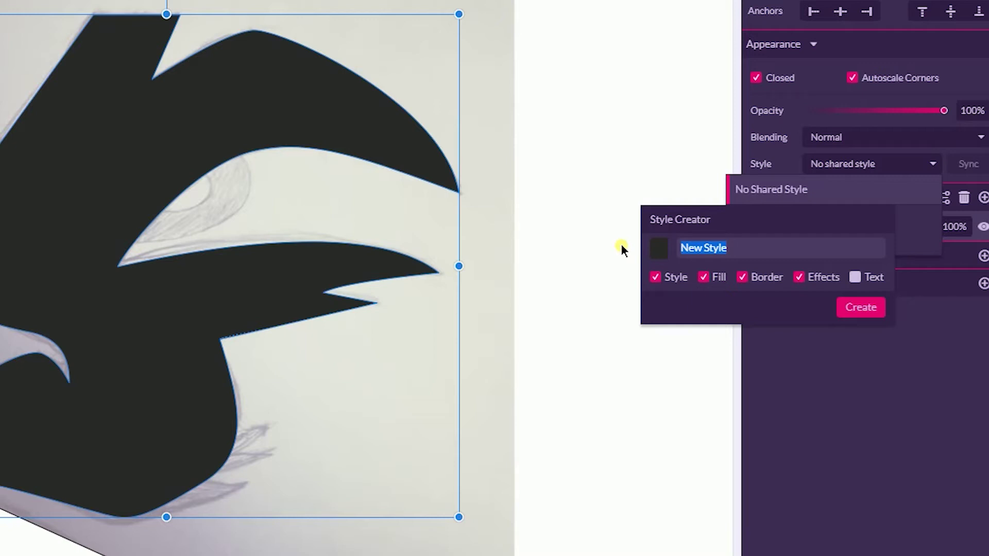
pyautogui.press('BackSpace')
pyautogui.write('Идфс')
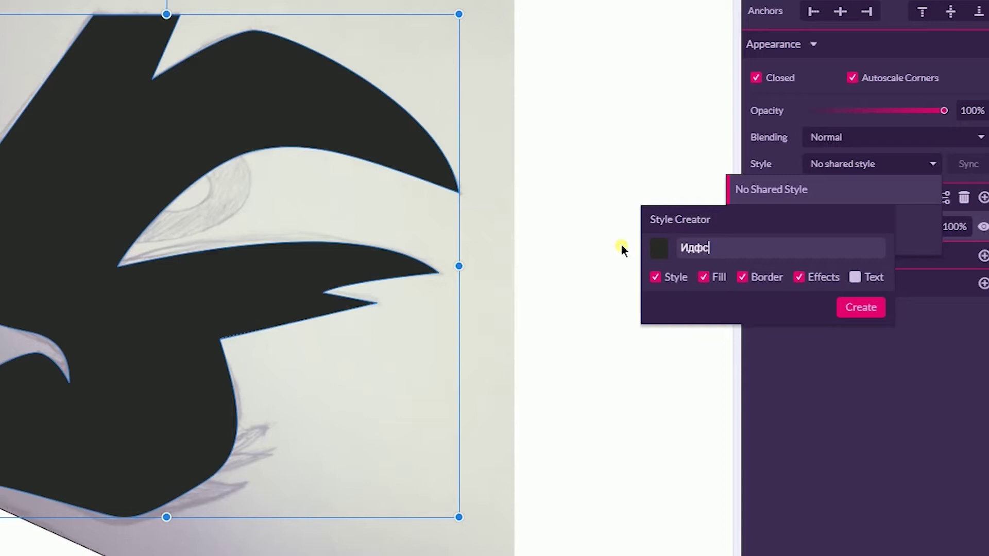
pyautogui.press('BackSpace')
pyautogui.press('BackSpace')
pyautogui.press('BackSpace')
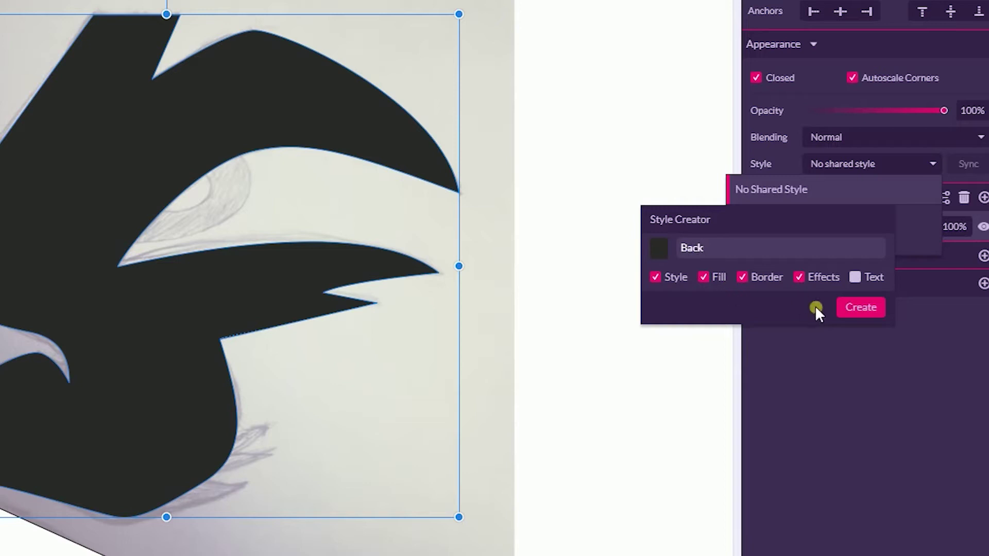
pyautogui.click(858, 307)
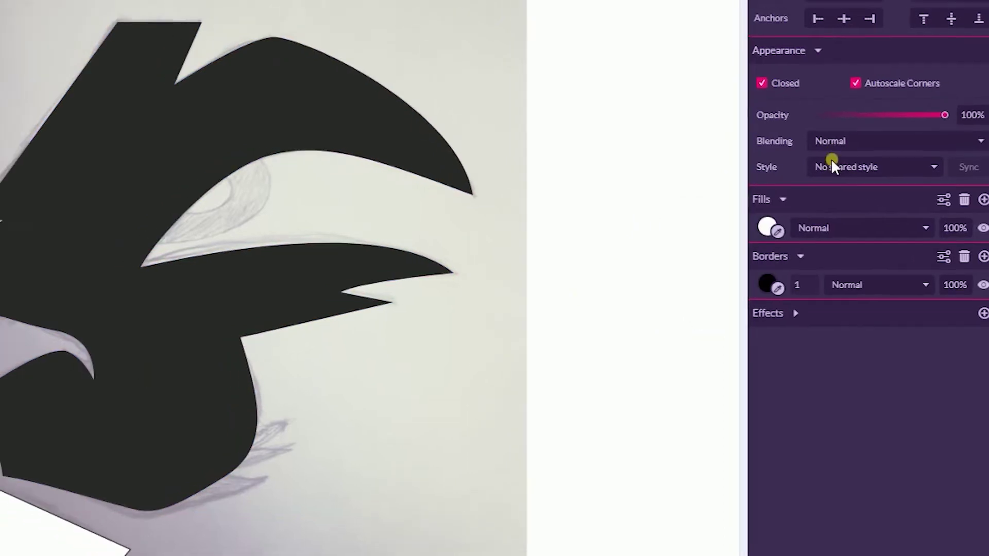
pyautogui.click(838, 164)
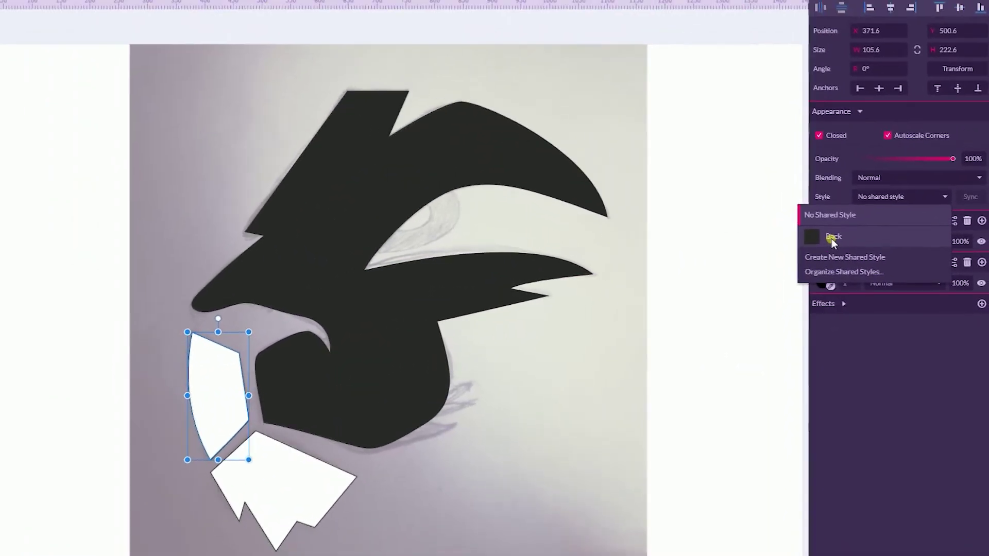
# Step: Apply the Back style to the cheek and lower jaw shapes, then deselect everything
pyautogui.click(831, 239)
pyautogui.click(332, 482)
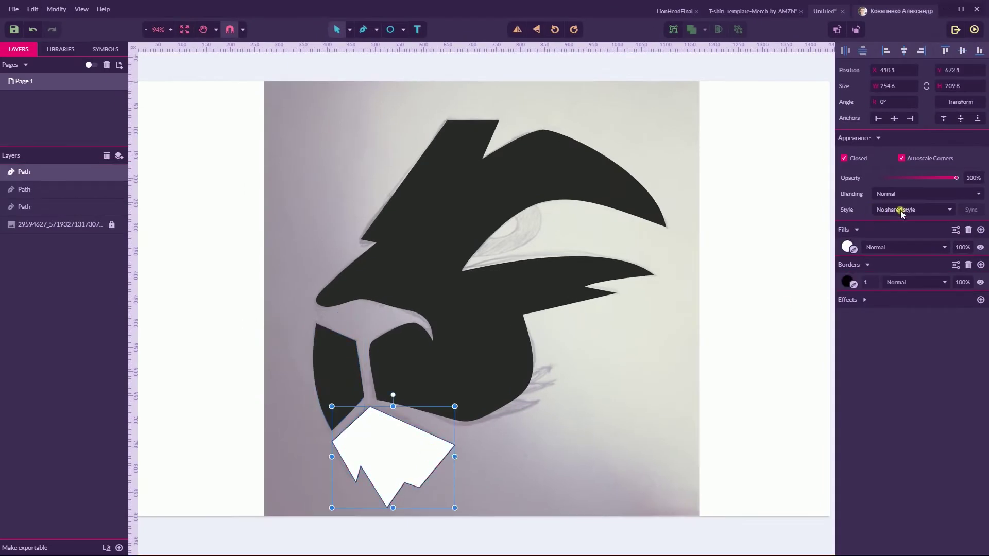
pyautogui.click(900, 212)
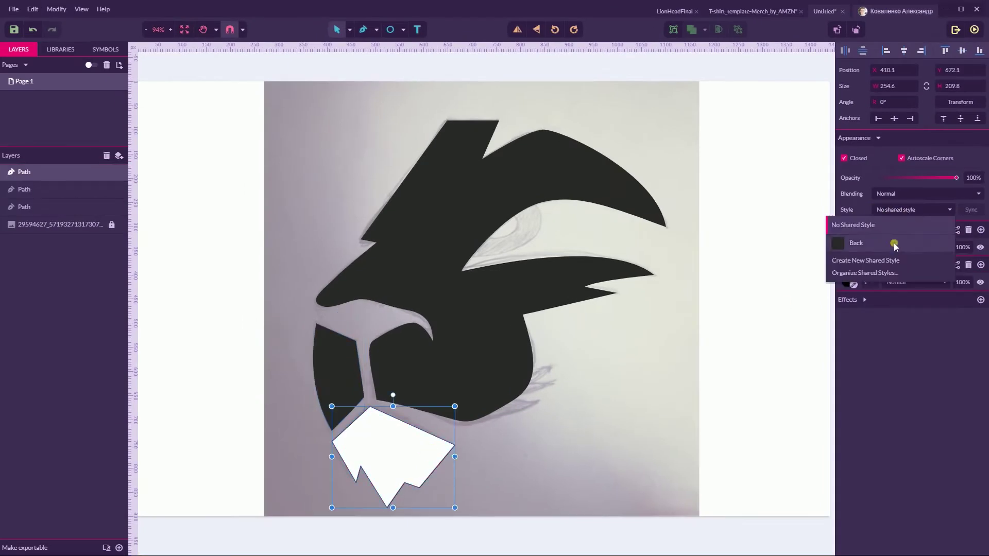
pyautogui.click(871, 246)
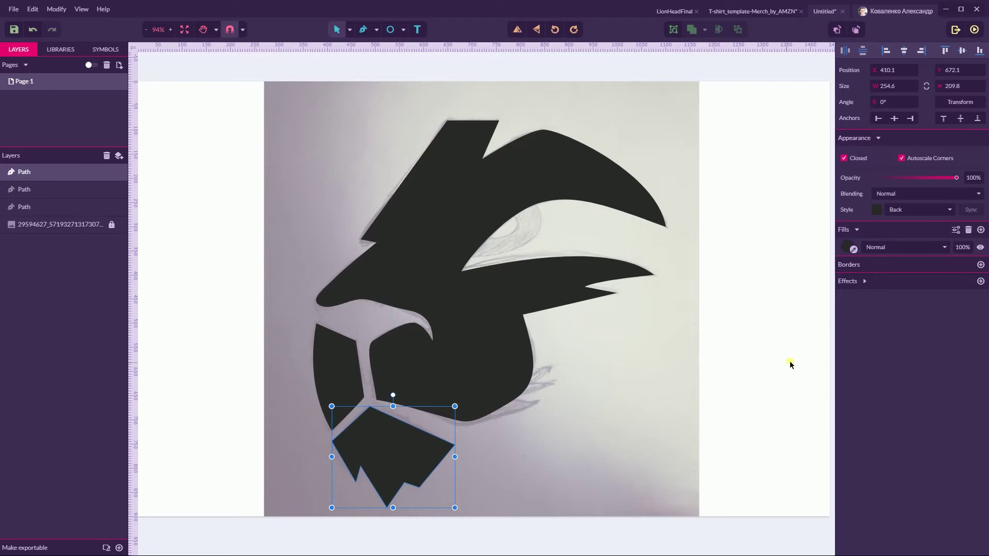
pyautogui.click(756, 311)
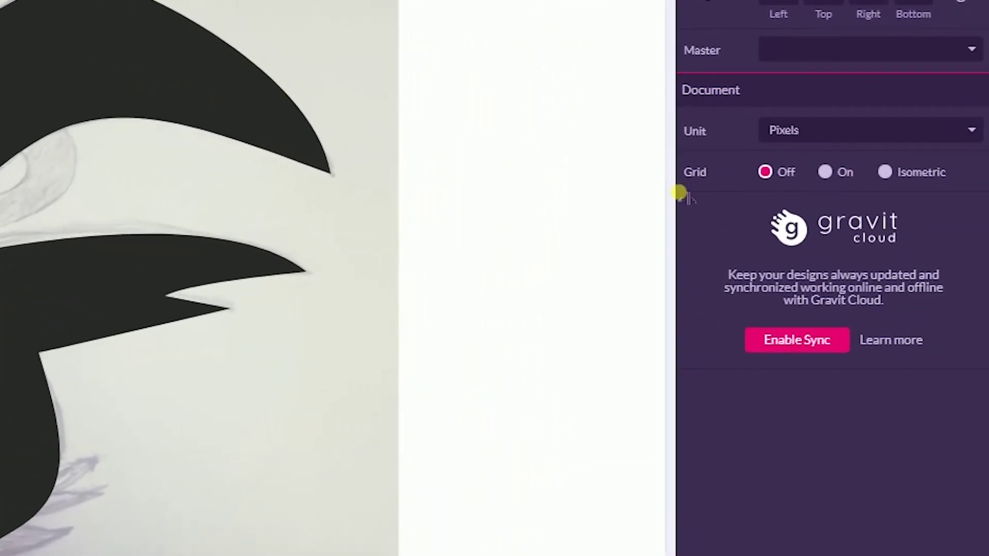
# Step: Set the document grid to Isometric with angles 45° and -45° and a smaller size
pyautogui.click(887, 172)
pyautogui.click(877, 205)
pyautogui.press('Up')
pyautogui.press('Up')
pyautogui.press('Up')
pyautogui.press('Up')
pyautogui.press('Up')
pyautogui.press('Up')
pyautogui.press('Up')
pyautogui.press('Up')
pyautogui.press('Up')
pyautogui.press('Up')
pyautogui.press('Up')
pyautogui.press('Up')
pyautogui.press('Up')
pyautogui.press('Up')
pyautogui.press('Up')
pyautogui.press('Up')
pyautogui.press('Up')
pyautogui.press('Up')
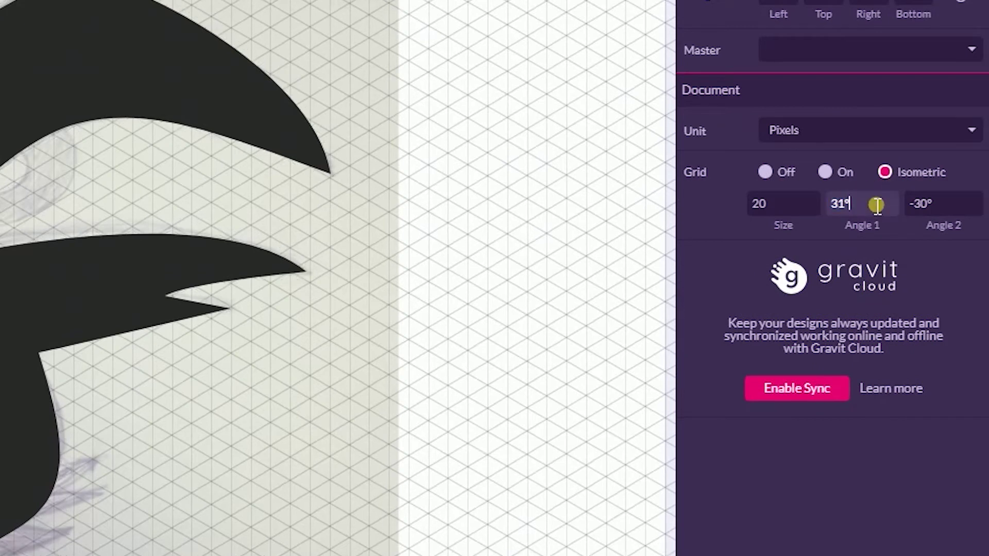
pyautogui.press('Down')
pyautogui.press('Down')
pyautogui.press('Down')
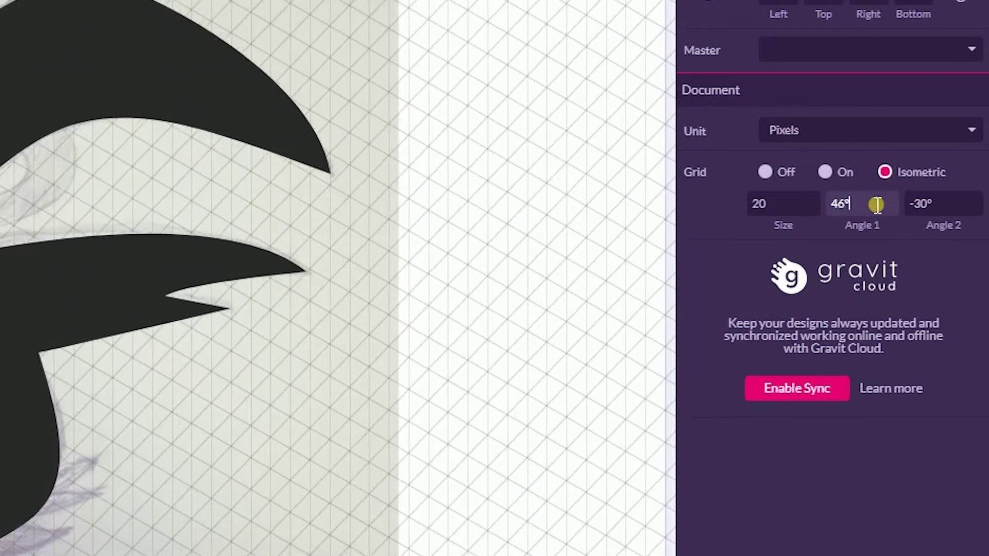
pyautogui.click(913, 211)
pyautogui.press('Up')
pyautogui.press('Down')
pyautogui.press('Down')
pyautogui.press('Down')
pyautogui.press('Down')
pyautogui.press('Down')
pyautogui.press('Down')
pyautogui.press('Down')
pyautogui.press('Down')
pyautogui.press('Down')
pyautogui.press('Down')
pyautogui.press('Down')
pyautogui.press('Down')
pyautogui.press('Down')
pyautogui.press('Down')
pyautogui.press('Down')
pyautogui.press('Down')
pyautogui.press('Down')
pyautogui.press('Down')
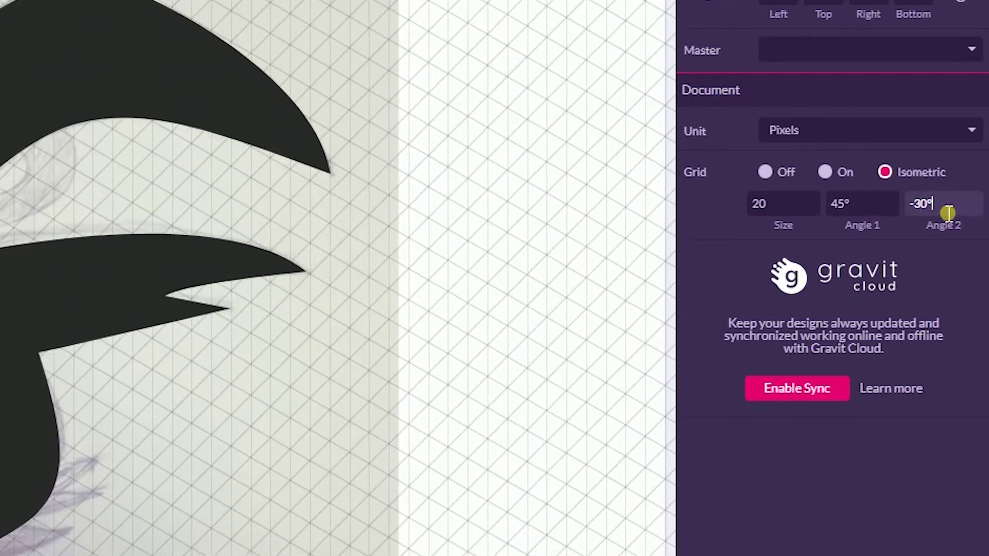
pyautogui.press('Up')
pyautogui.press('Up')
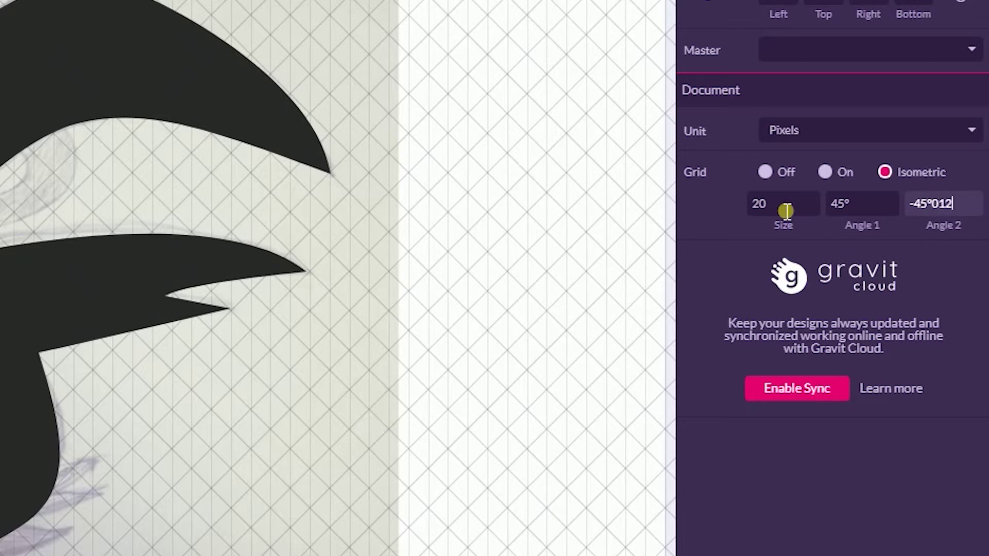
pyautogui.click(808, 210)
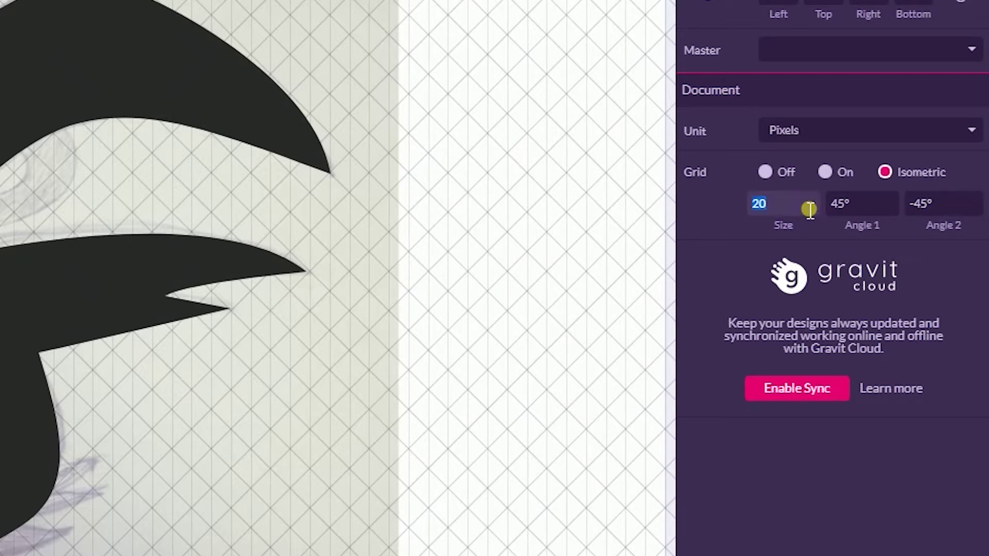
pyautogui.press('Down')
pyautogui.press('Down')
pyautogui.press('Down')
pyautogui.press('Down')
pyautogui.press('Down')
pyautogui.press('Down')
pyautogui.press('Down')
pyautogui.press('Down')
pyautogui.press('Down')
pyautogui.press('Down')
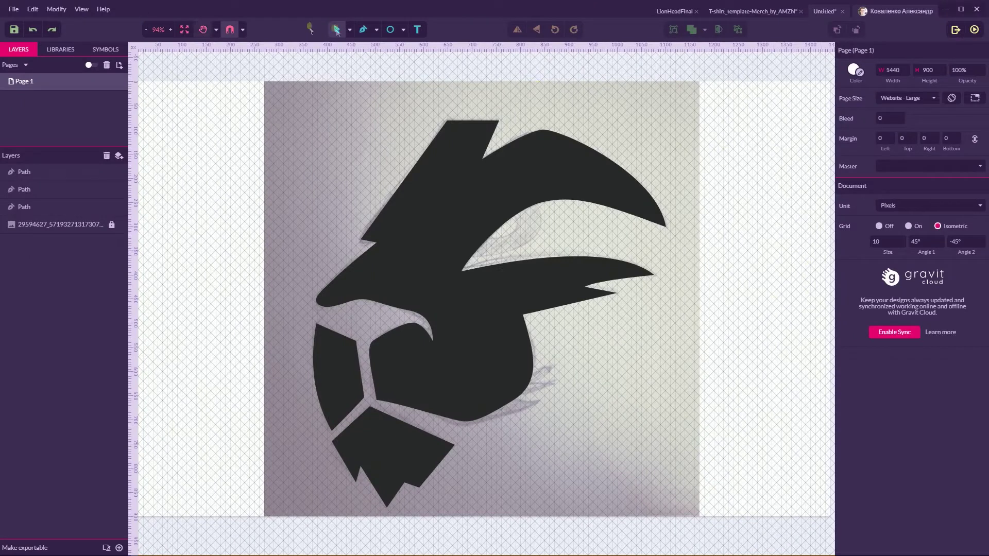
# Step: With Subselect, snap the head's bottom anchor and lower shape's right corner onto the grid
pyautogui.click(350, 29)
pyautogui.click(371, 61)
pyautogui.click(327, 424)
pyautogui.click(331, 430)
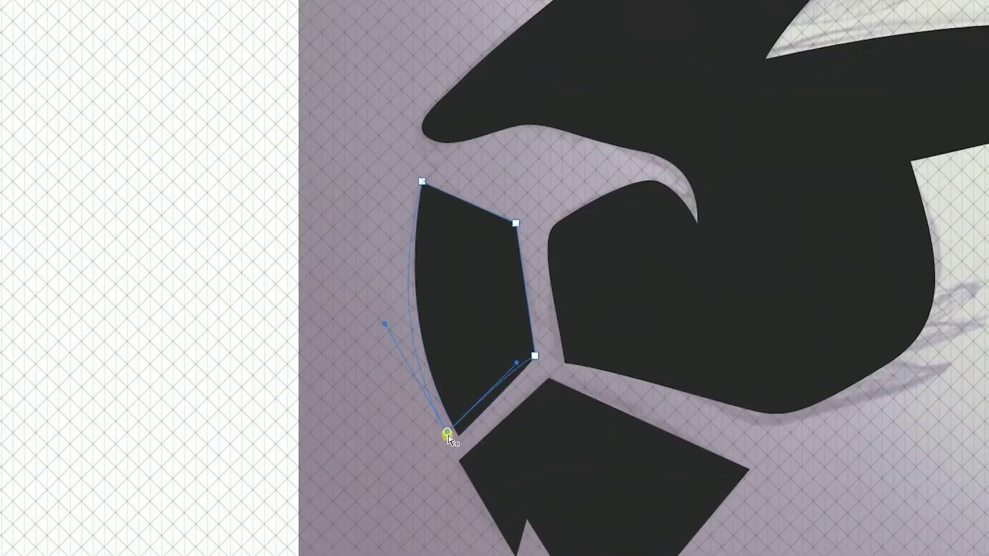
pyautogui.click(554, 382)
pyautogui.click(562, 364)
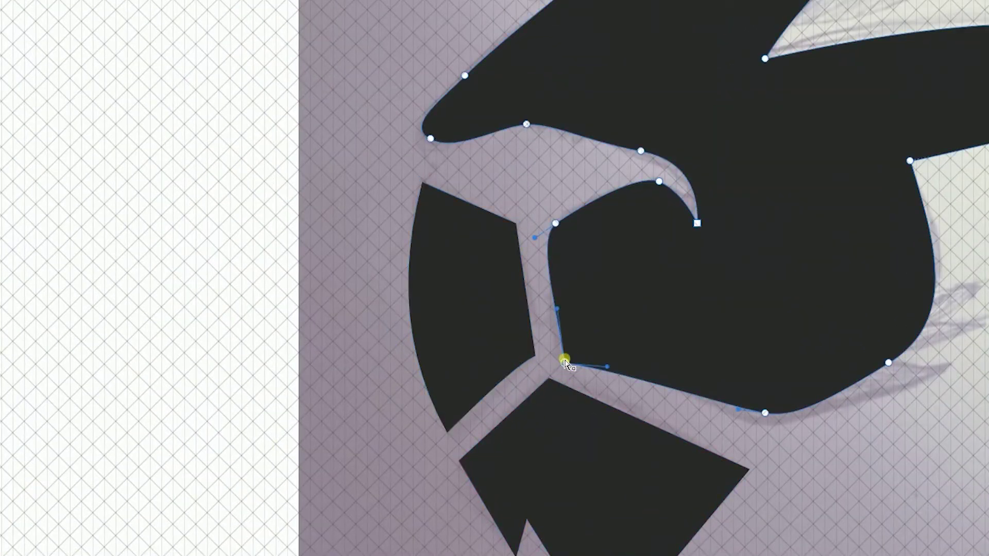
pyautogui.moveTo(761, 412); pyautogui.dragTo(757, 448)
pyautogui.click(750, 466)
pyautogui.moveTo(549, 380); pyautogui.dragTo(555, 389)
pyautogui.hotkey('ctrl', 'z')
pyautogui.moveTo(749, 469); pyautogui.dragTo(743, 479)
# Step: Move the head's lower-left anchor up and pull the top spike's tip right
pyautogui.click(563, 364)
pyautogui.moveTo(562, 365); pyautogui.dragTo(563, 360)
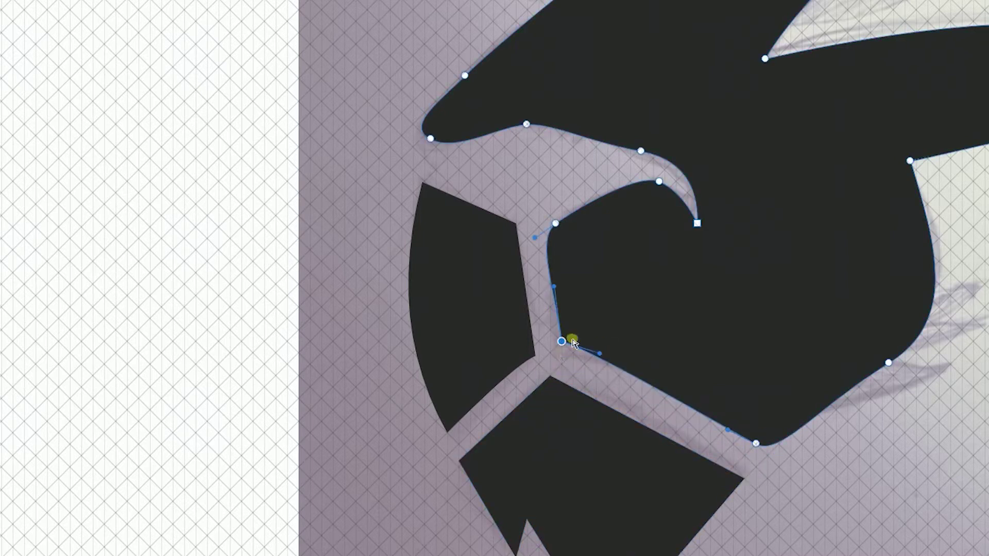
pyautogui.click(534, 356)
pyautogui.click(447, 433)
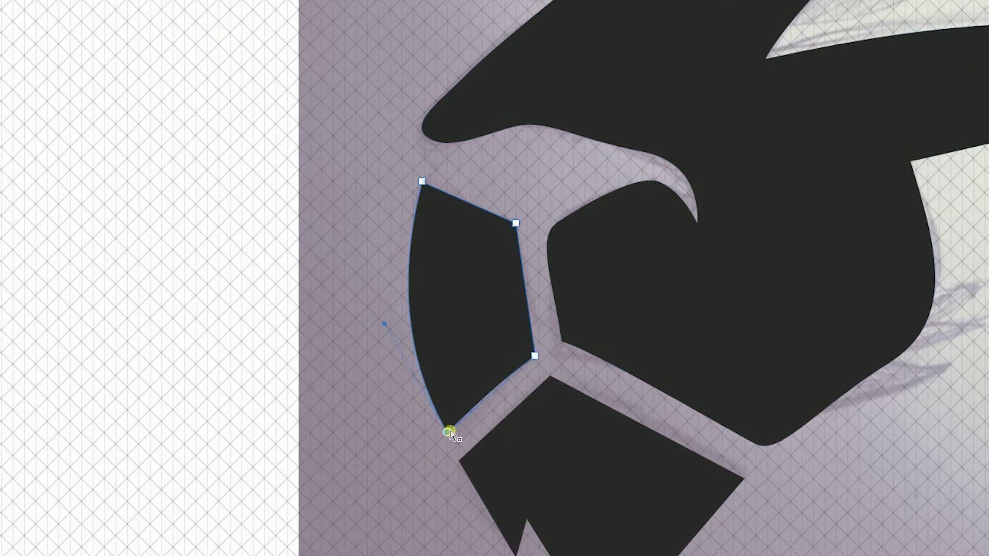
pyautogui.scroll(-3, 543, 193)
pyautogui.click(542, 192)
pyautogui.scroll(6, 496, 168)
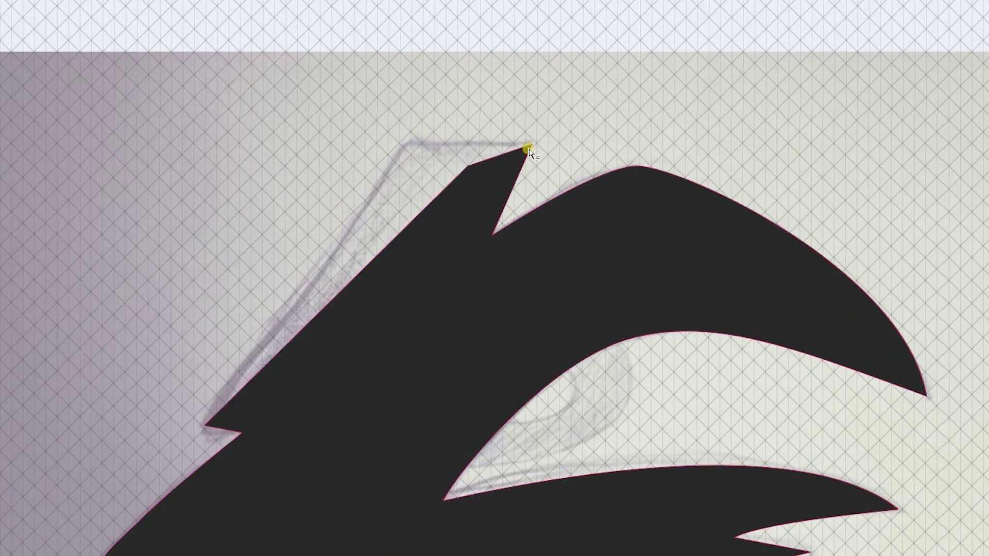
pyautogui.moveTo(532, 149); pyautogui.dragTo(551, 155)
pyautogui.scroll(-5, 834, 166)
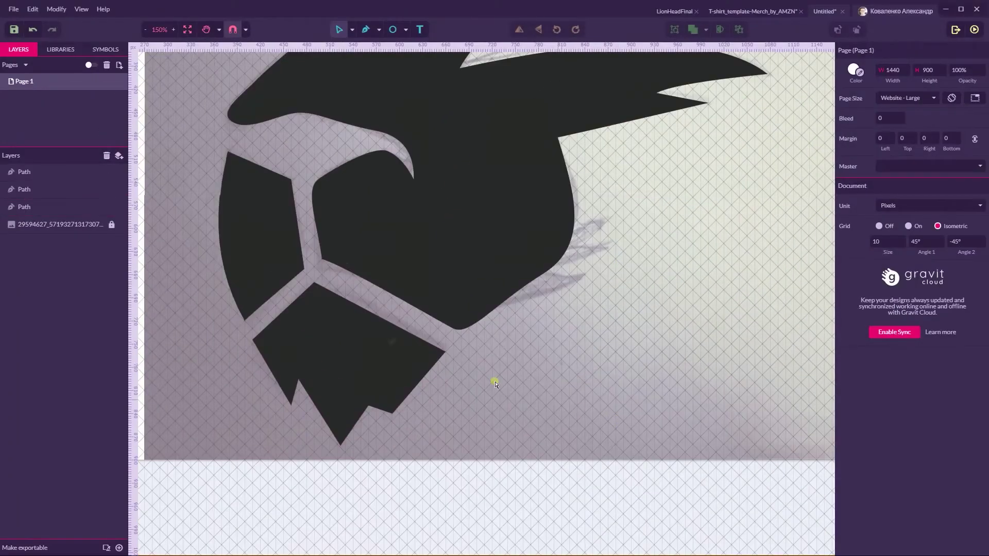
# Step: Adjust anchors on the head, cheek and lower shapes, nudging the lower shape's left anchor up-right
pyautogui.click(323, 261)
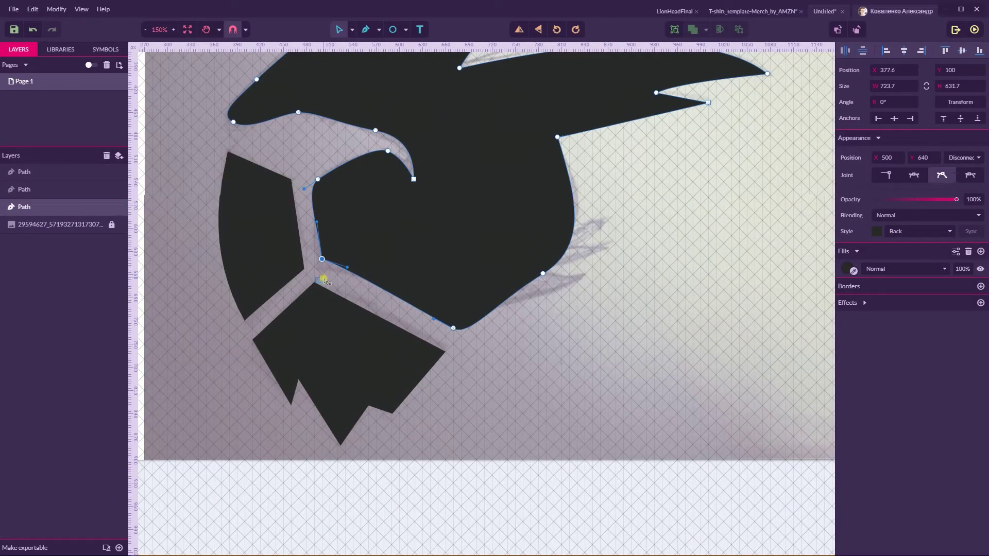
pyautogui.click(314, 283)
pyautogui.click(322, 263)
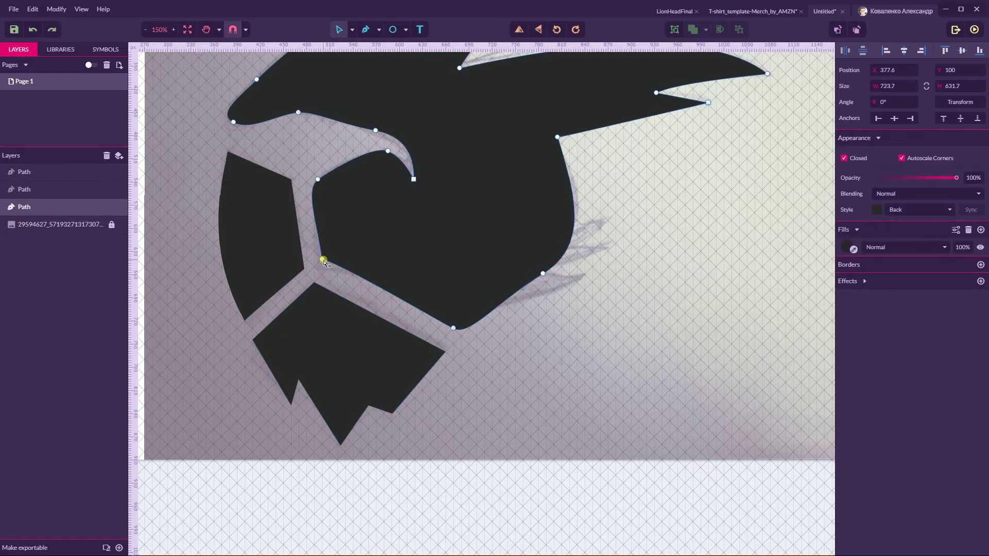
pyautogui.click(322, 274)
pyautogui.click(256, 283)
pyautogui.click(242, 231)
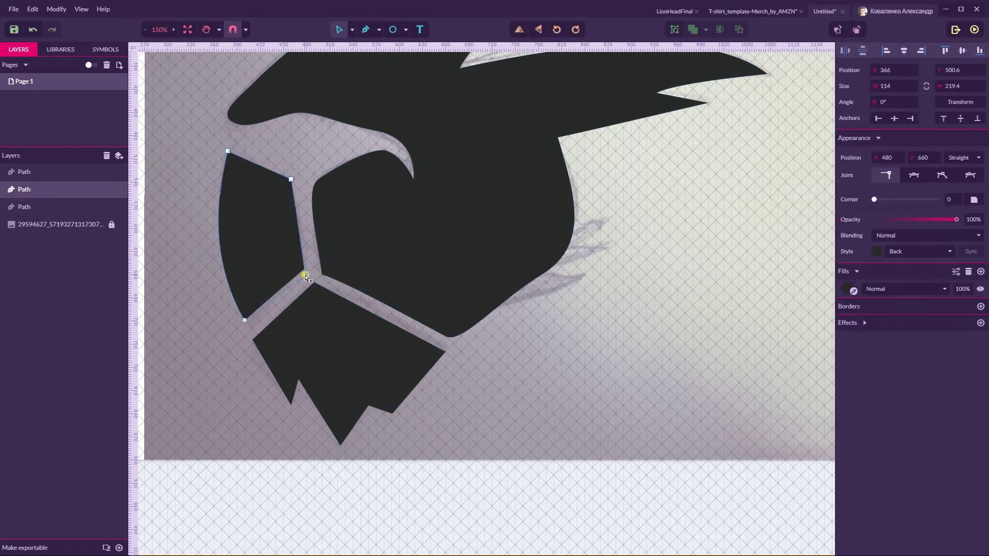
pyautogui.click(251, 327)
pyautogui.click(251, 331)
pyautogui.click(253, 342)
pyautogui.click(245, 351)
pyautogui.moveTo(246, 351); pyautogui.dragTo(251, 343)
pyautogui.click(616, 324)
# Step: Shift the lower shape's right corner up-left, then zoom out to the whole page
pyautogui.moveTo(593, 373); pyautogui.dragTo(667, 415)
pyautogui.doubleClick(403, 324)
pyautogui.click(403, 324)
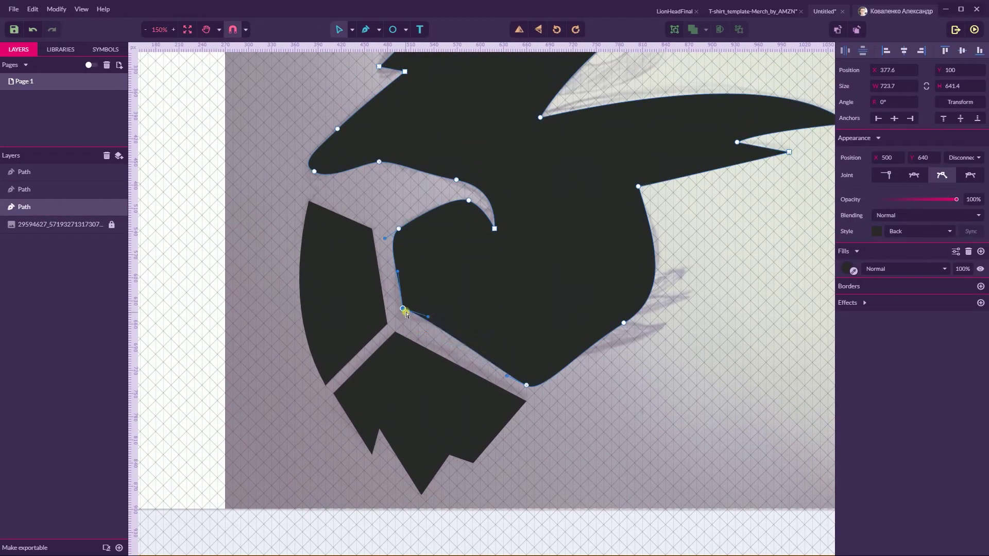
pyautogui.click(530, 393)
pyautogui.doubleClick(515, 407)
pyautogui.moveTo(525, 402); pyautogui.dragTo(518, 408)
pyautogui.click(544, 401)
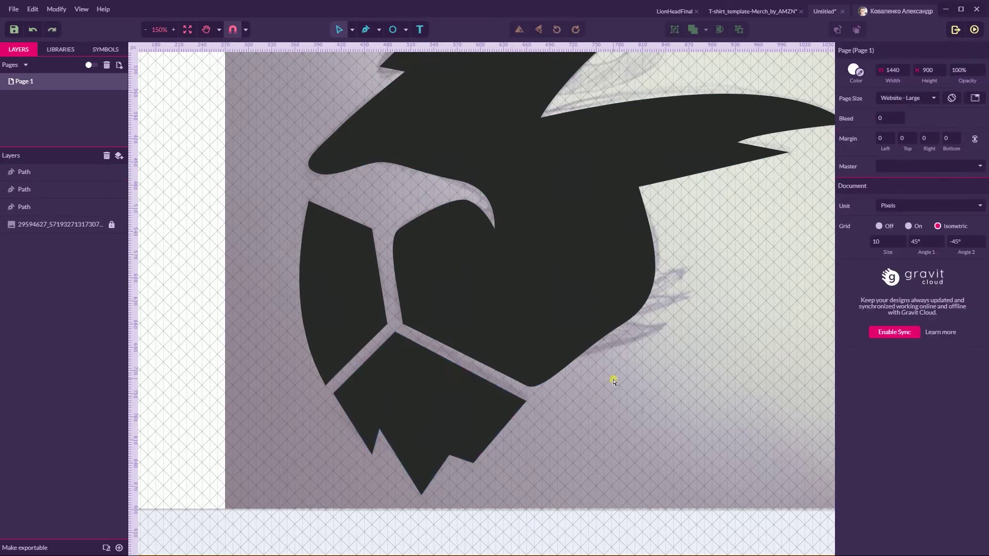
pyautogui.scroll(3, 376, 334)
pyautogui.hotkey('ctrl', '0')
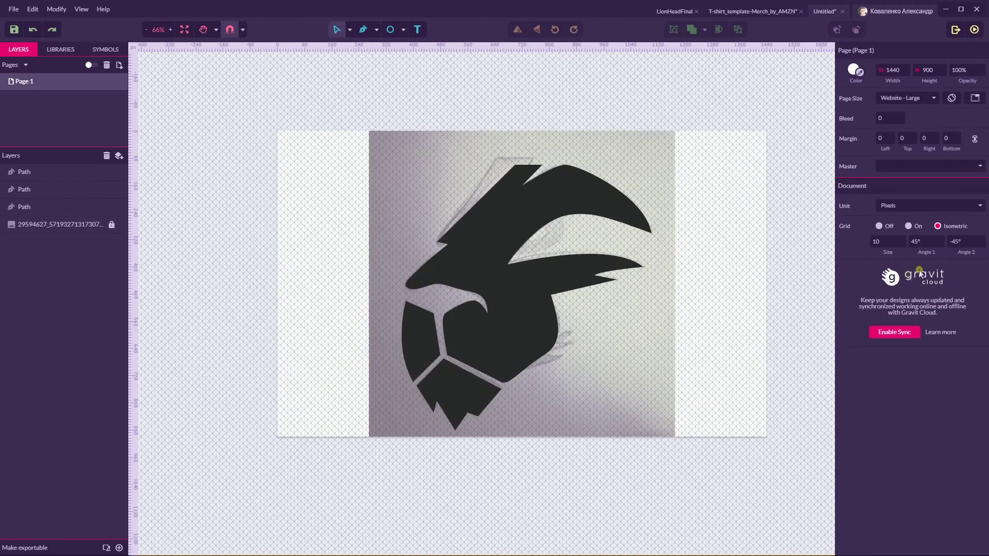
# Step: Turn the document grid off and draw a light-filled eye ellipse over the bird head's eye area
pyautogui.click(880, 227)
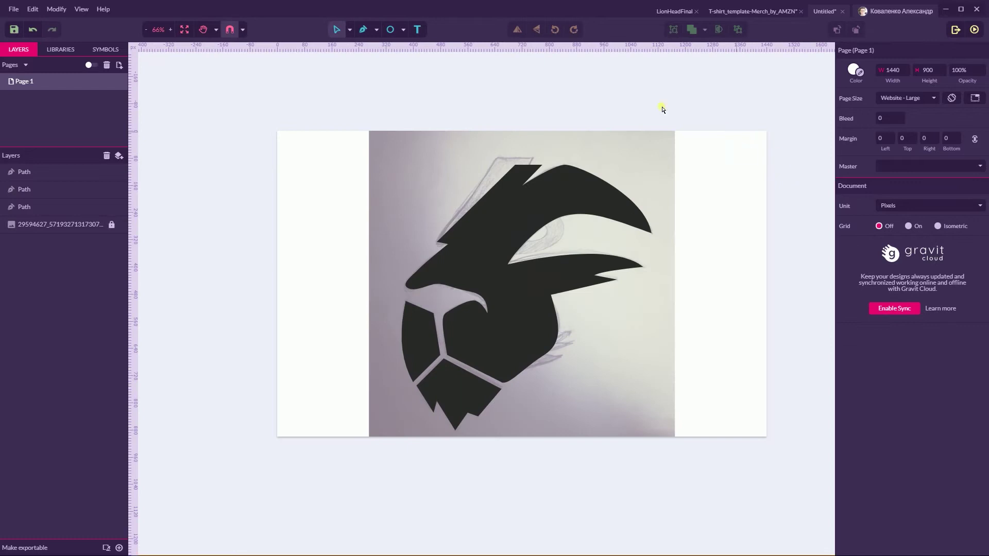
pyautogui.click(348, 30)
pyautogui.click(403, 29)
pyautogui.click(410, 40)
pyautogui.moveTo(515, 209); pyautogui.dragTo(578, 247)
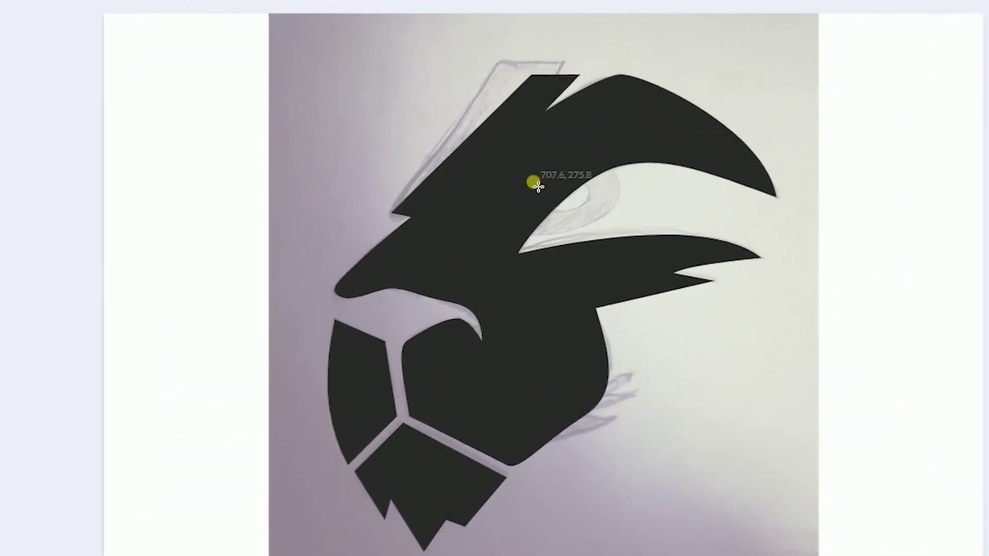
pyautogui.moveTo(634, 227); pyautogui.dragTo(626, 224)
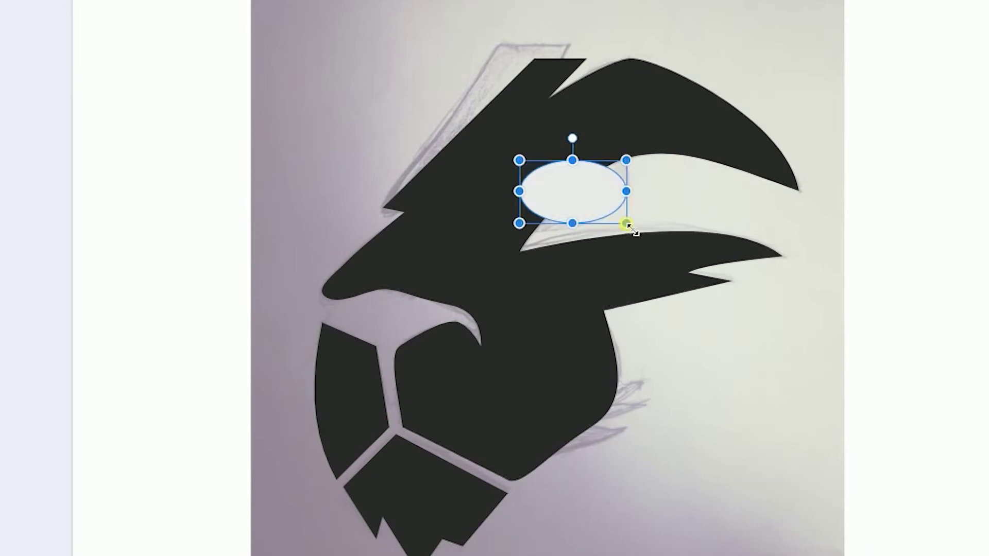
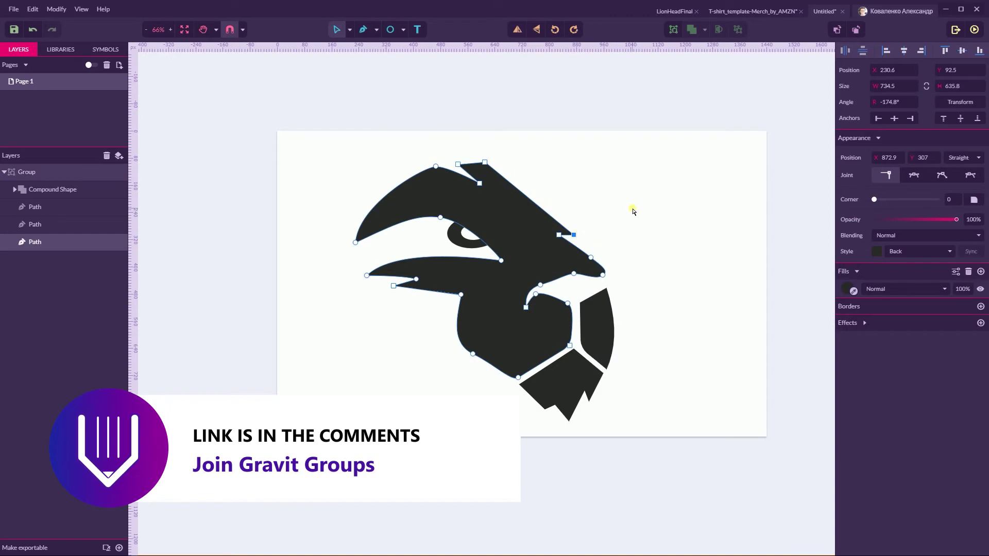
# Step: Select the right-hand mane panel of the finished lion-head group
pyautogui.click(606, 289)
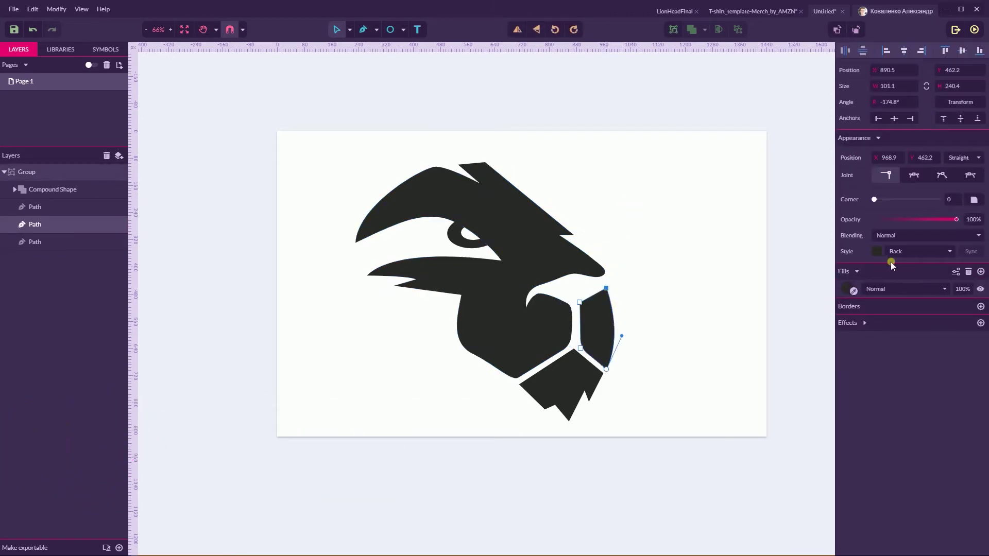
# Step: Round the right mane panel's corners and drag the head's front tip point lower
pyautogui.moveTo(875, 201); pyautogui.dragTo(888, 202)
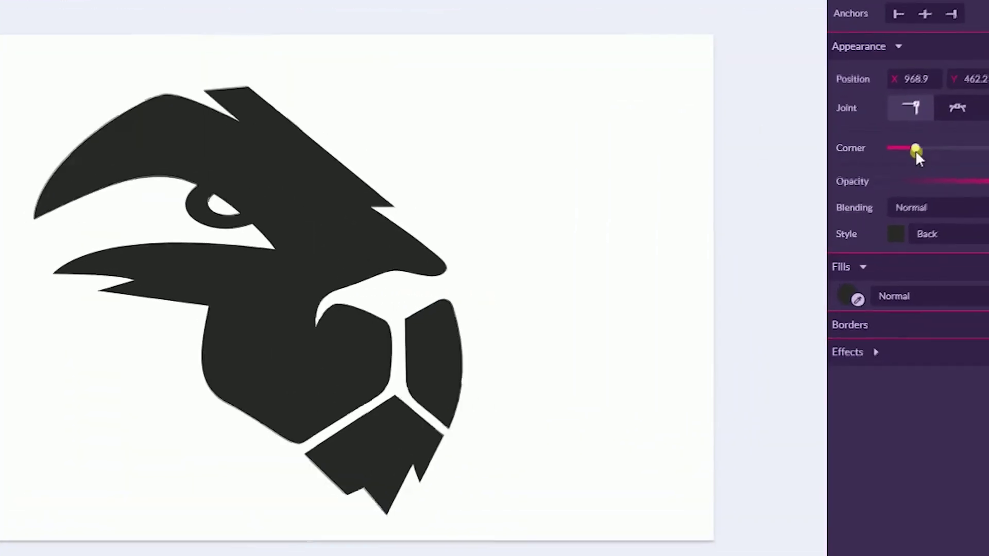
pyautogui.moveTo(470, 231); pyautogui.dragTo(447, 290)
pyautogui.click(457, 256)
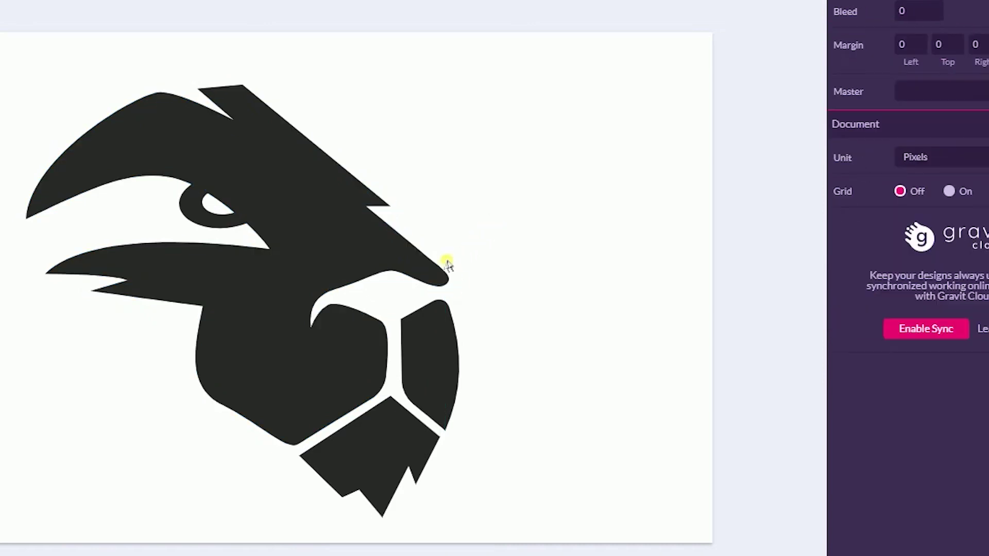
pyautogui.click(427, 268)
pyautogui.click(444, 284)
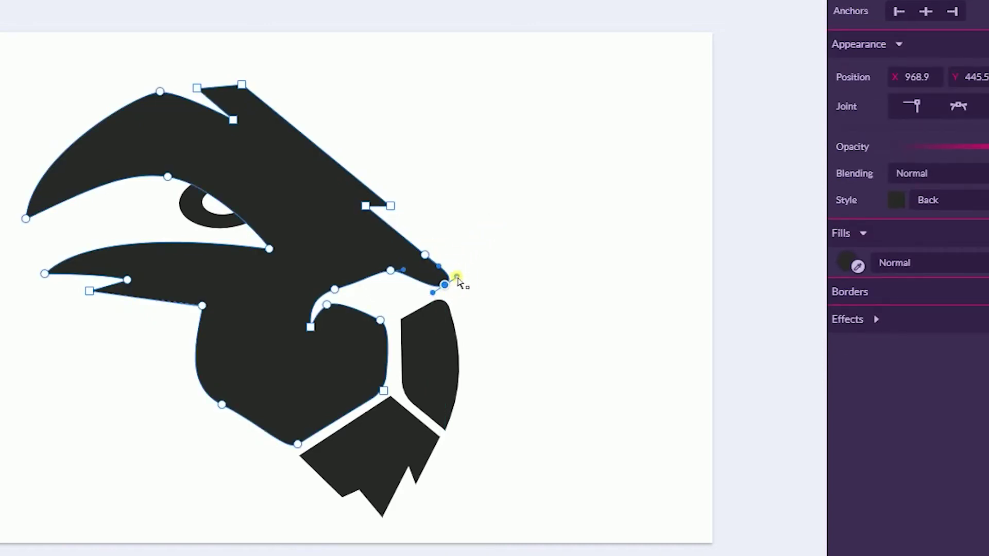
pyautogui.click(467, 270)
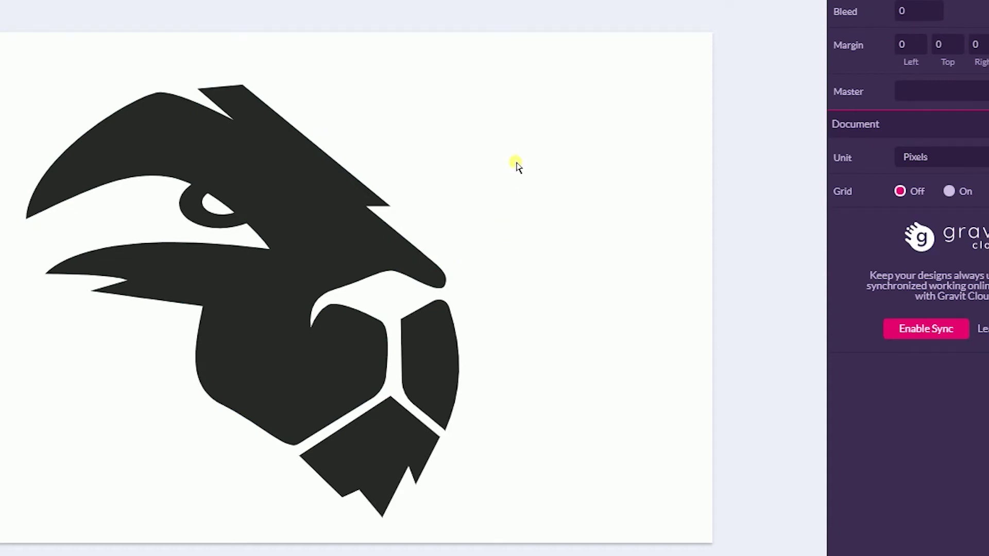
# Step: Round the head's top spike corner with a 24 corner radius
pyautogui.click(242, 84)
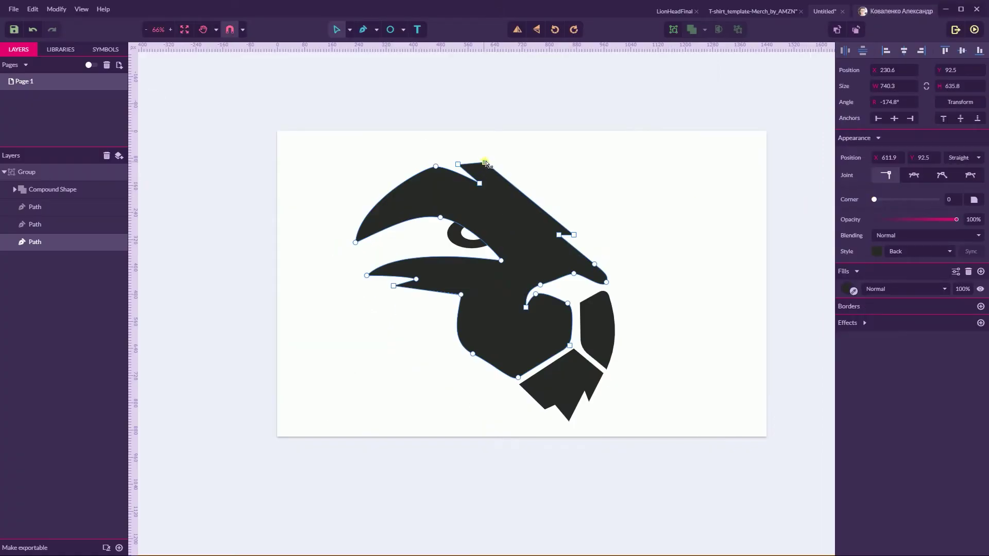
pyautogui.moveTo(874, 199); pyautogui.dragTo(892, 202)
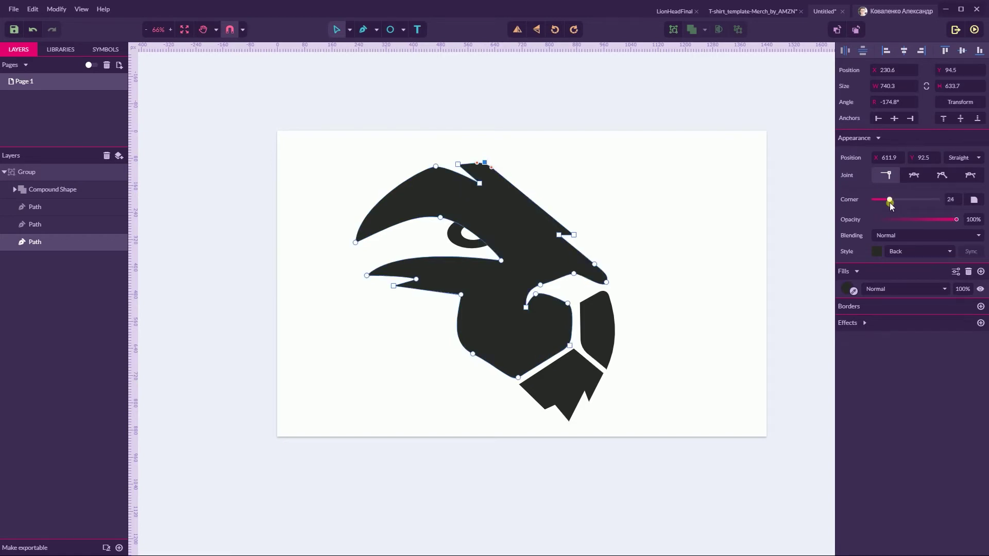
pyautogui.click(634, 157)
pyautogui.doubleClick(478, 167)
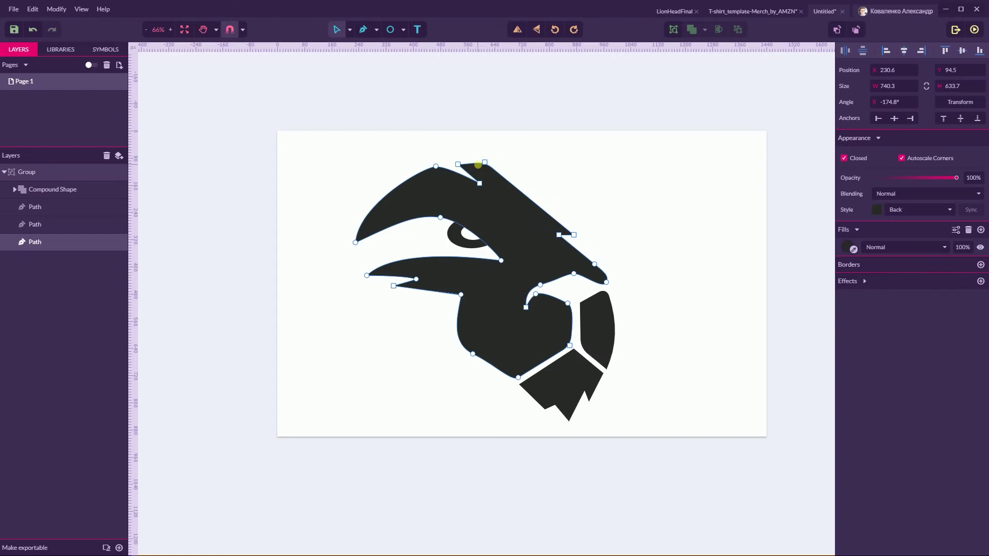
pyautogui.click(484, 164)
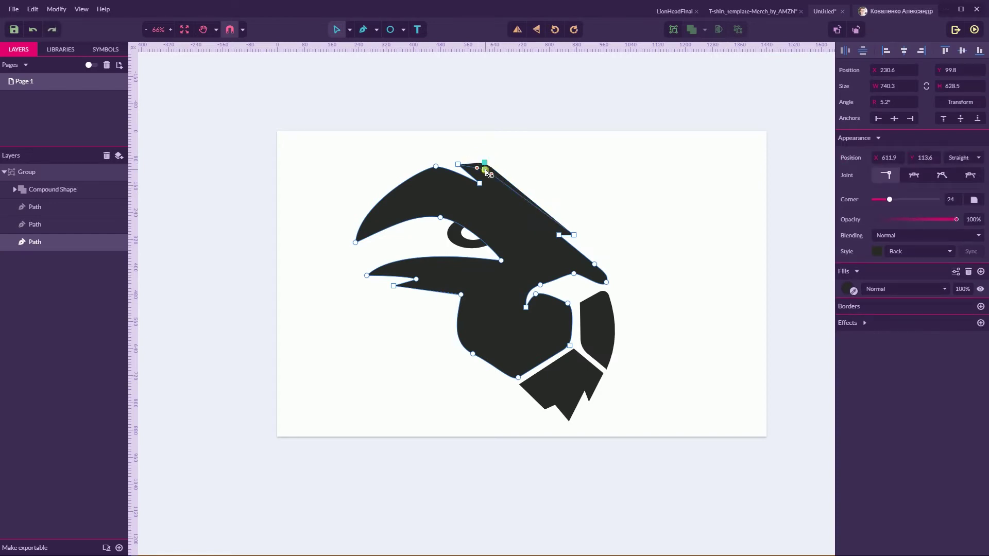
pyautogui.click(513, 158)
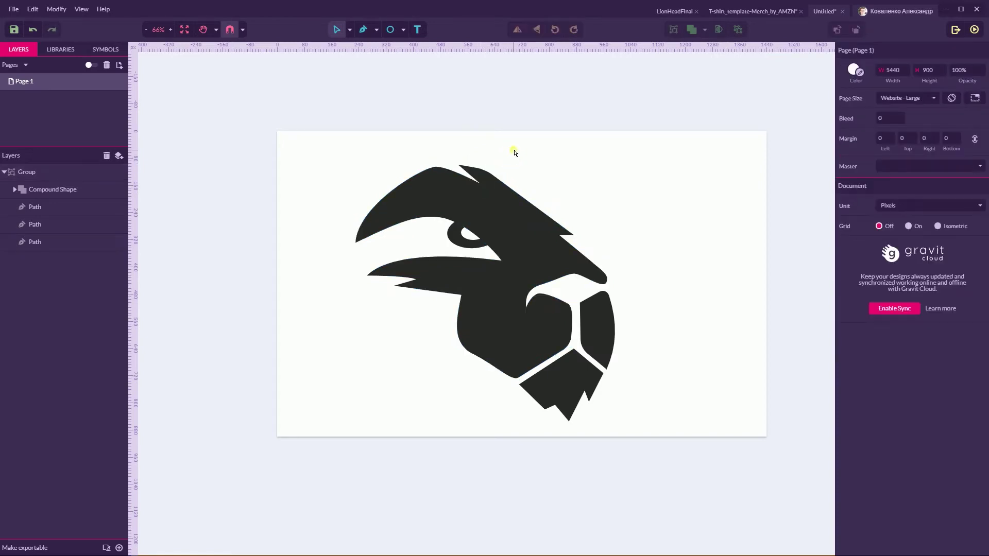
# Step: Marquee-select the whole lion-head group and shift it right on the page
pyautogui.moveTo(599, 185); pyautogui.dragTo(656, 175)
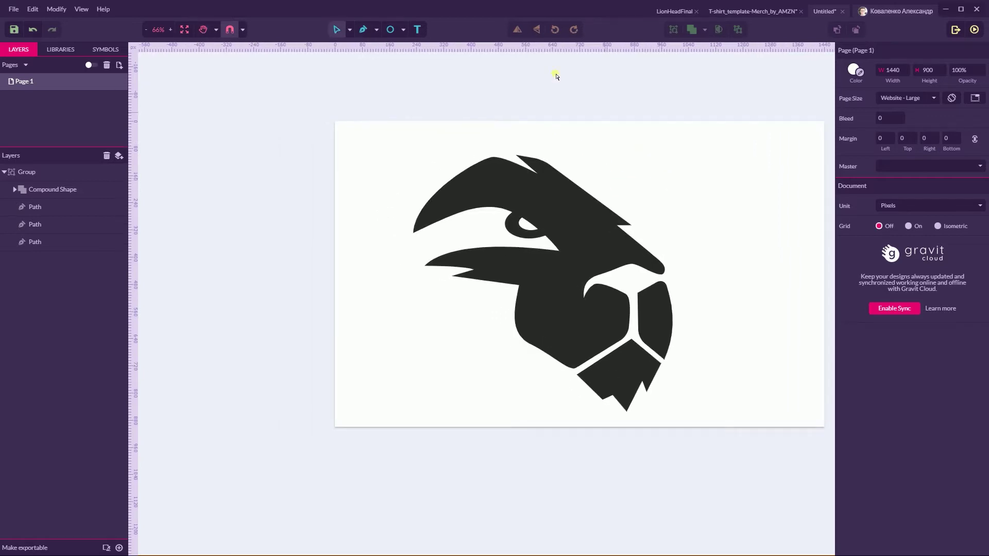
pyautogui.click(350, 32)
pyautogui.click(381, 50)
pyautogui.moveTo(649, 157); pyautogui.dragTo(667, 320)
pyautogui.click(535, 319)
pyautogui.moveTo(448, 326); pyautogui.dragTo(314, 311)
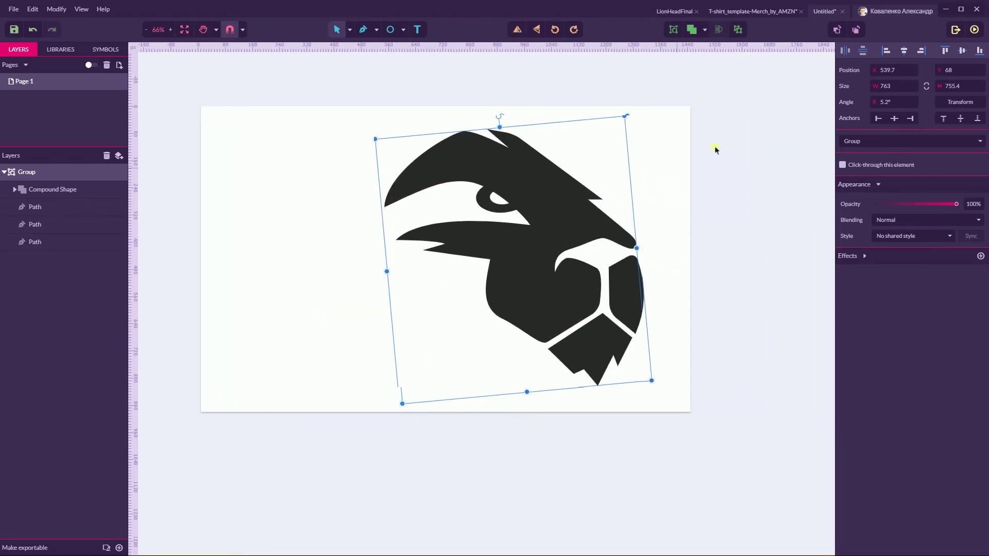
pyautogui.click(714, 145)
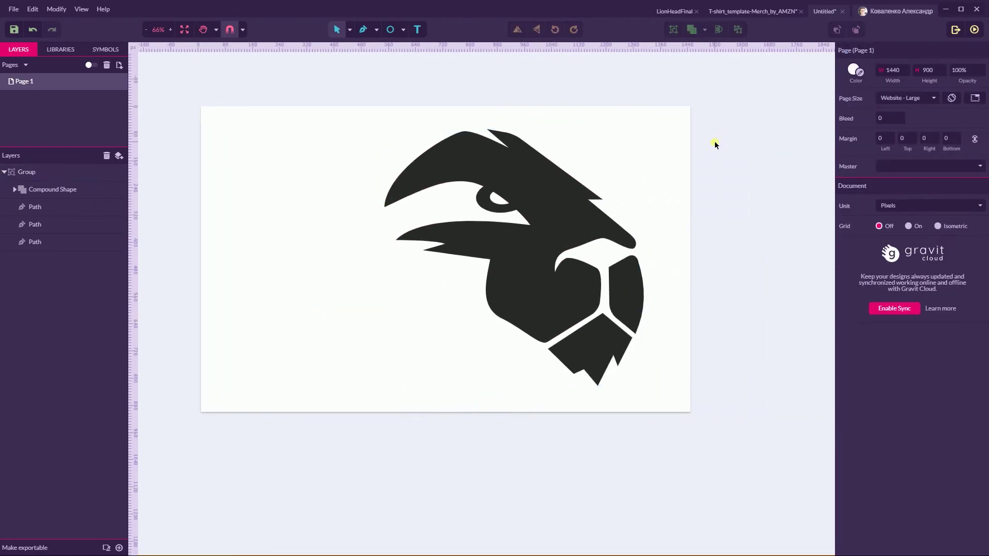
pyautogui.click(363, 29)
pyautogui.click(528, 311)
# Step: Draw a closed, curved three-point spike reaching left from the jaw's edge
pyautogui.click(492, 273)
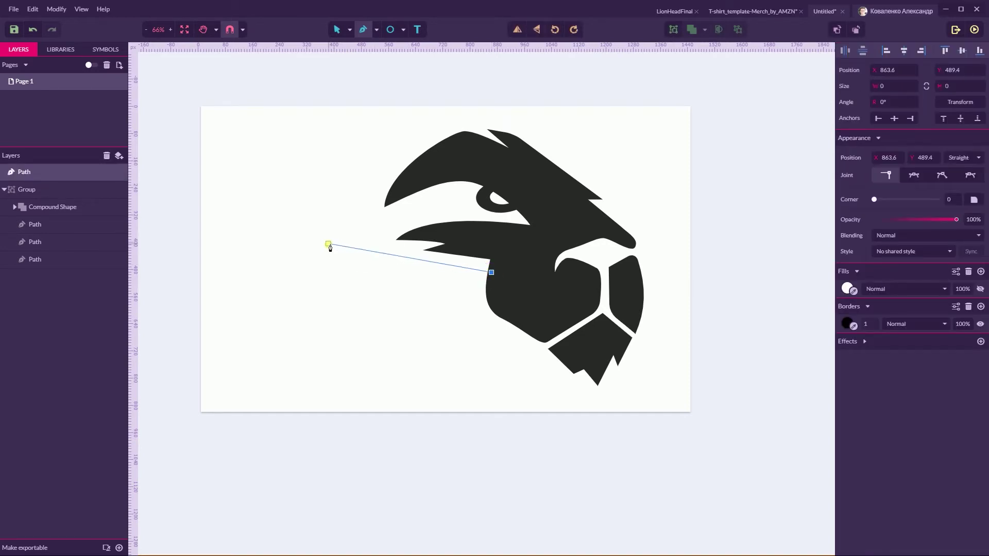
pyautogui.moveTo(316, 240); pyautogui.dragTo(256, 225)
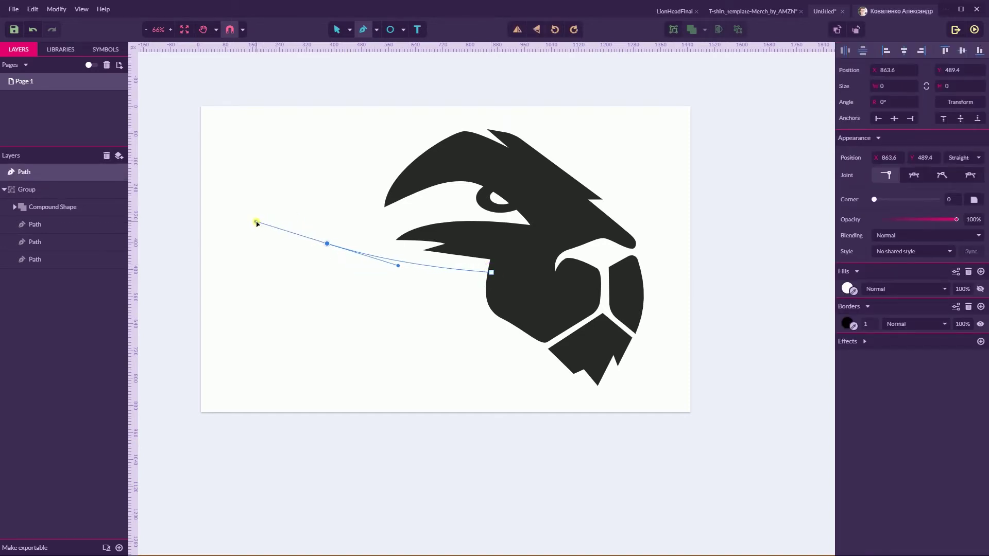
pyautogui.moveTo(412, 298); pyautogui.dragTo(411, 296)
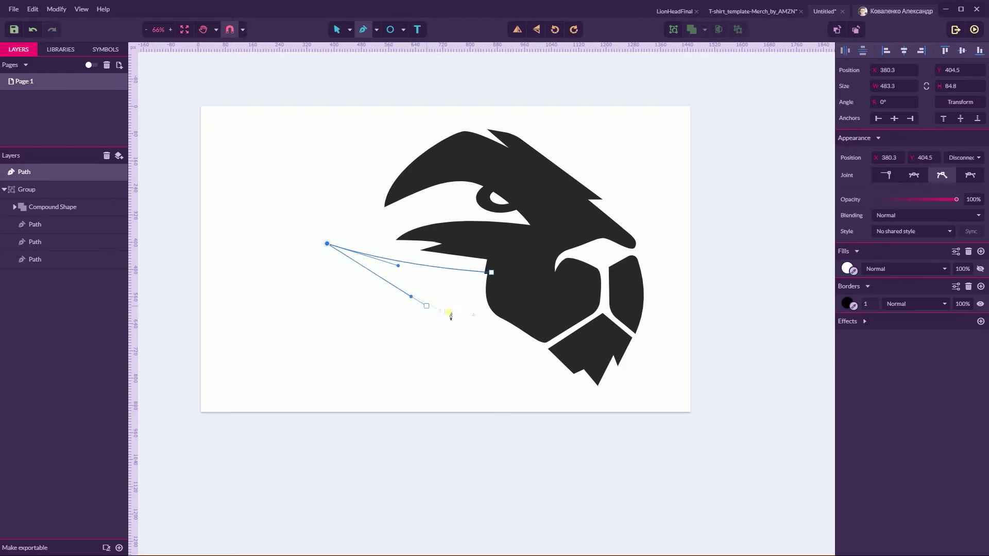
pyautogui.click(499, 315)
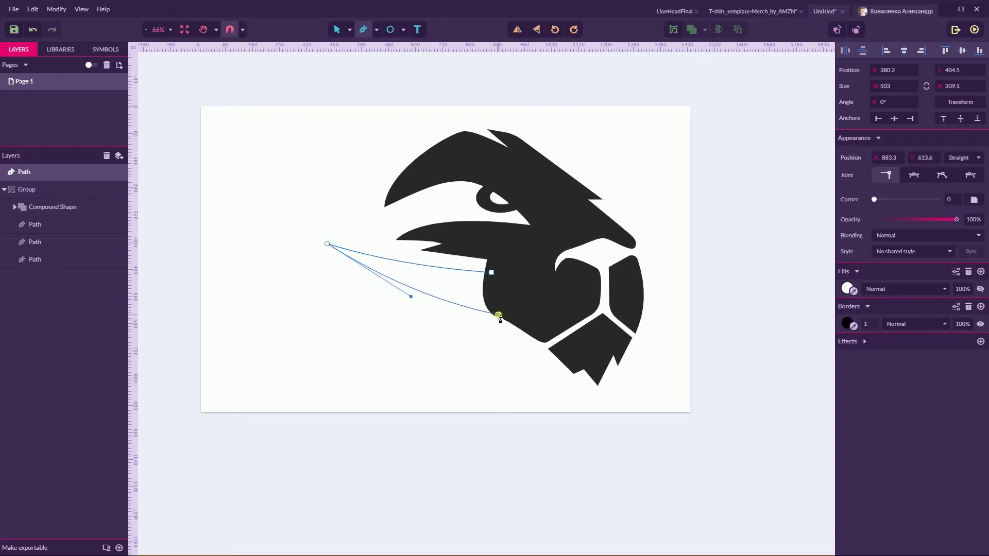
pyautogui.click(496, 277)
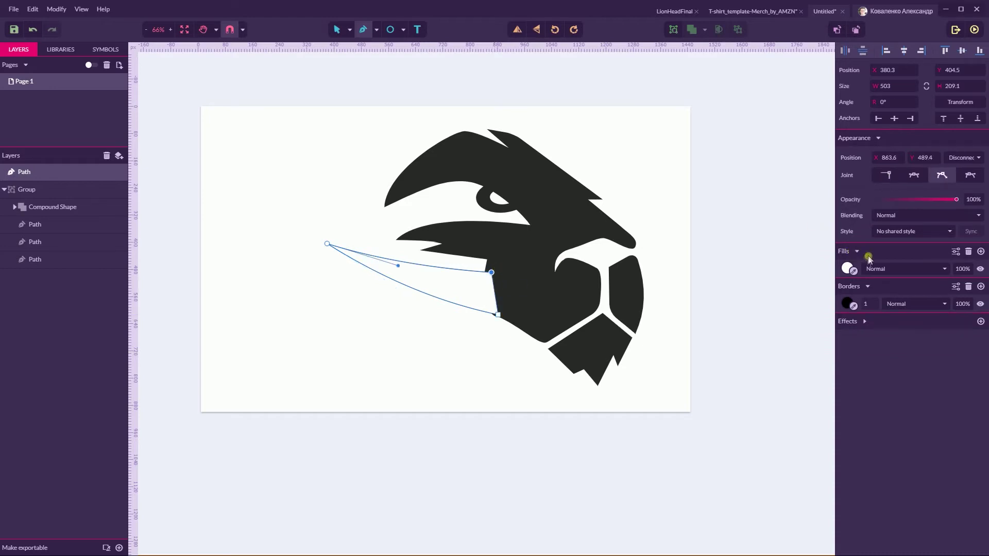
# Step: Give the new spike the black Back style with no border
pyautogui.click(885, 217)
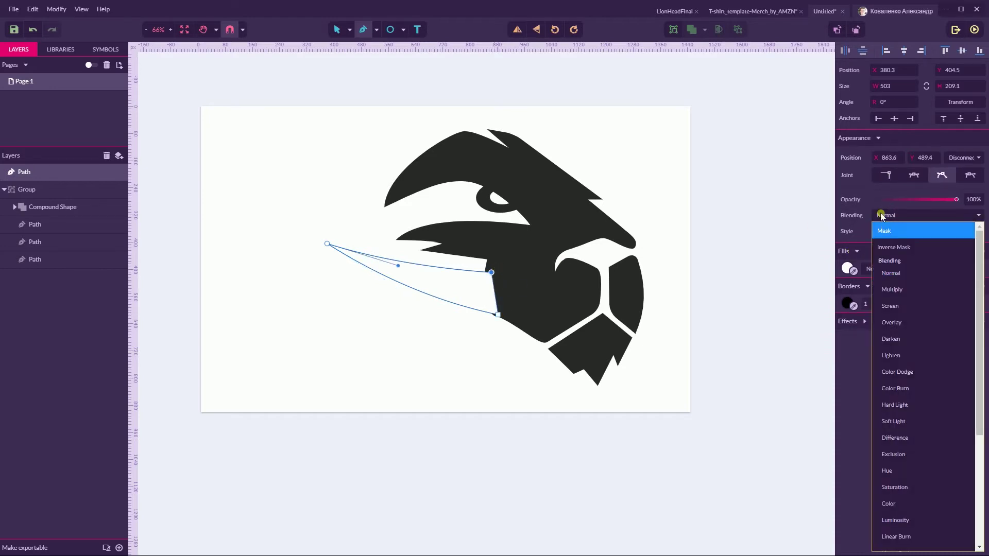
pyautogui.click(882, 230)
pyautogui.click(871, 265)
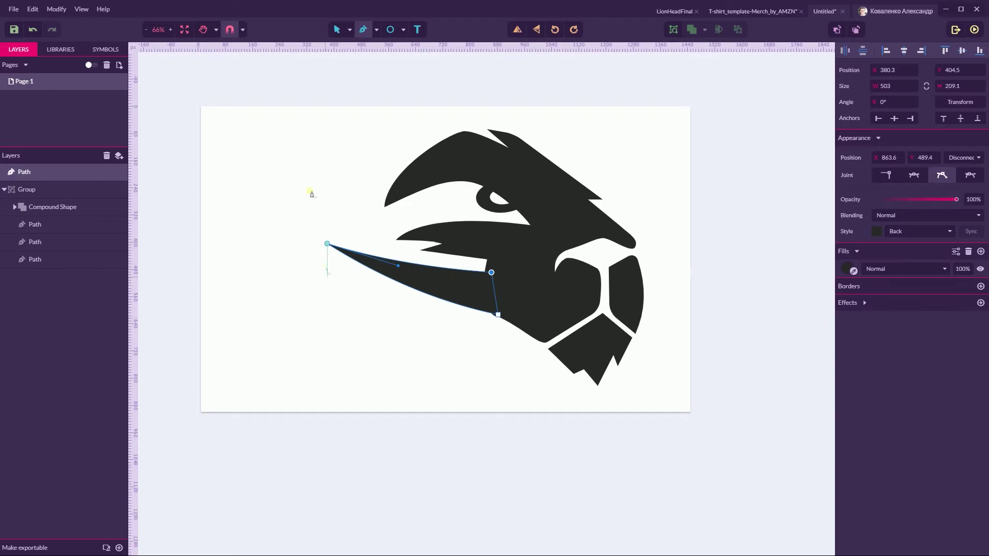
pyautogui.click(350, 30)
pyautogui.click(363, 44)
pyautogui.click(329, 179)
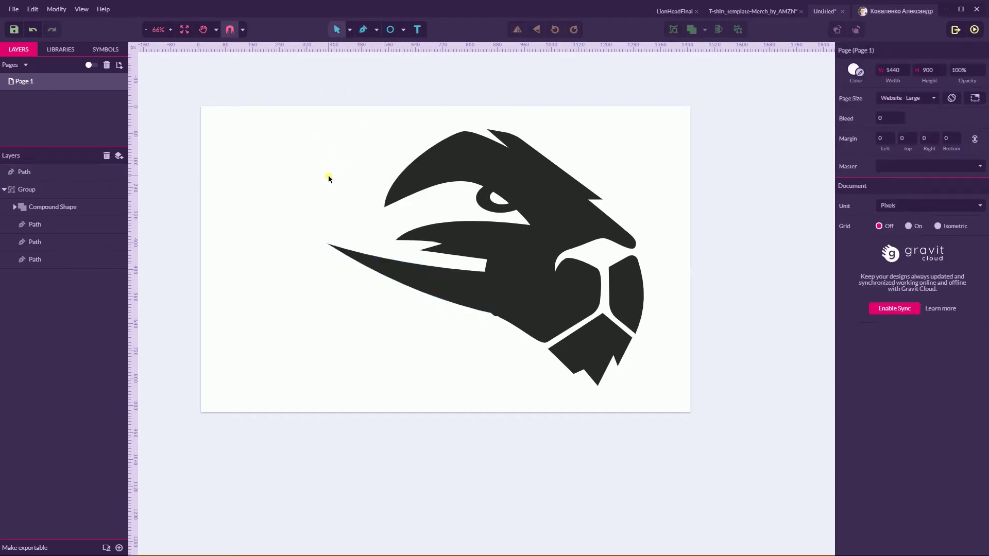
# Step: Zoom to 150% and tuck the spike's lower-right point into the jaw
pyautogui.click(350, 29)
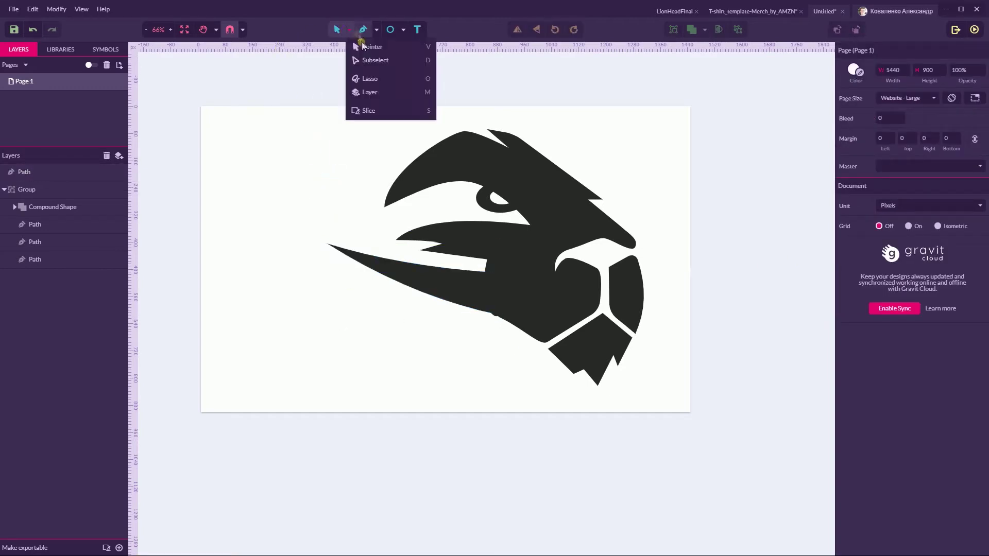
pyautogui.click(363, 58)
pyautogui.click(496, 315)
pyautogui.click(497, 316)
pyautogui.moveTo(411, 300); pyautogui.dragTo(419, 285)
pyautogui.moveTo(504, 319); pyautogui.dragTo(500, 320)
pyautogui.click(470, 338)
pyautogui.hotkey('ctrl', '+')
pyautogui.hotkey('ctrl', '+')
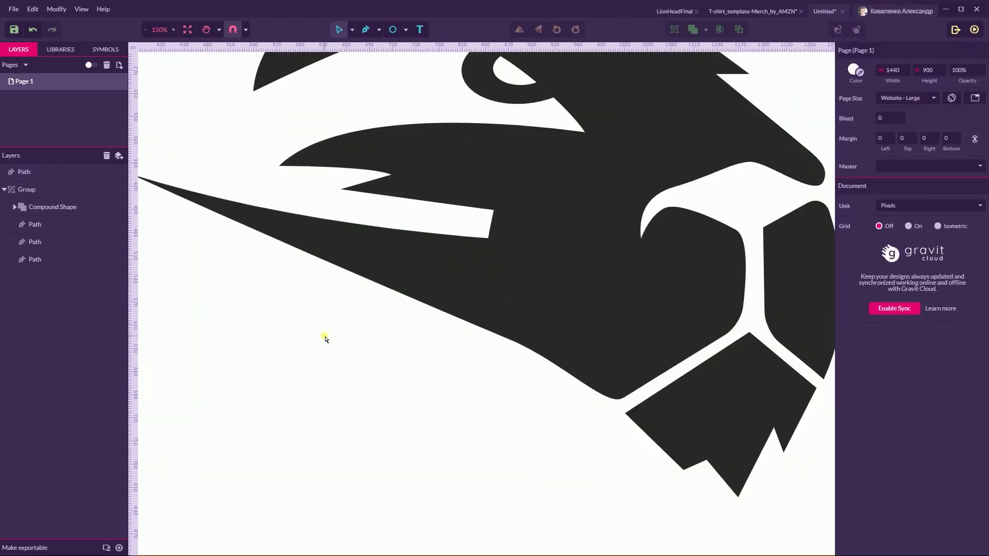
pyautogui.click(404, 283)
pyautogui.moveTo(522, 346); pyautogui.dragTo(547, 358)
pyautogui.click(436, 355)
# Step: Reshape the spike's tip handles to smooth its lower curve
pyautogui.moveTo(237, 322); pyautogui.dragTo(333, 360)
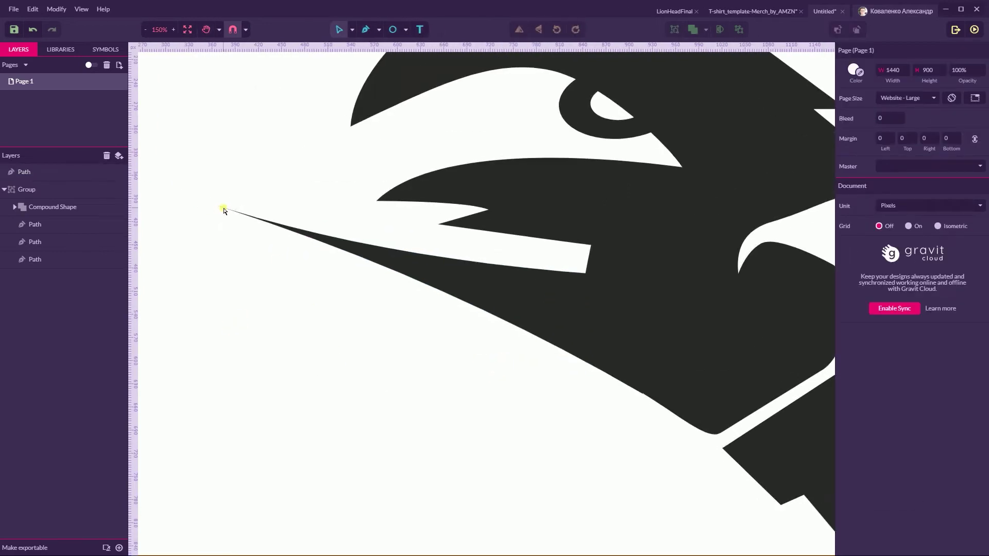
pyautogui.moveTo(197, 170); pyautogui.dragTo(249, 216)
pyautogui.click(250, 216)
pyautogui.moveTo(474, 289); pyautogui.dragTo(407, 247)
pyautogui.click(249, 216)
pyautogui.click(576, 415)
pyautogui.press('space')
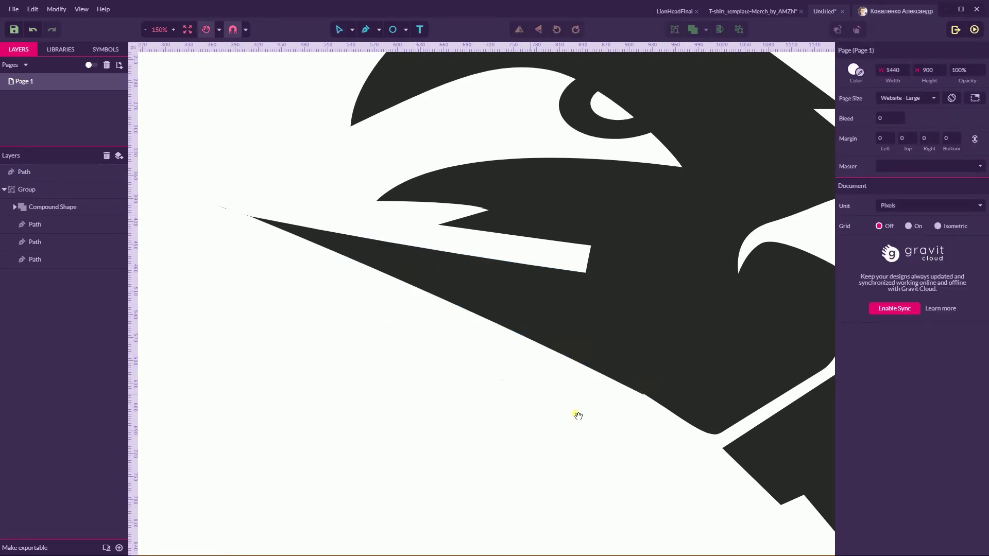
pyautogui.moveTo(578, 415); pyautogui.dragTo(464, 313)
pyautogui.click(204, 182)
pyautogui.click(596, 360)
# Step: Start a second spike path just below the first one
pyautogui.click(586, 387)
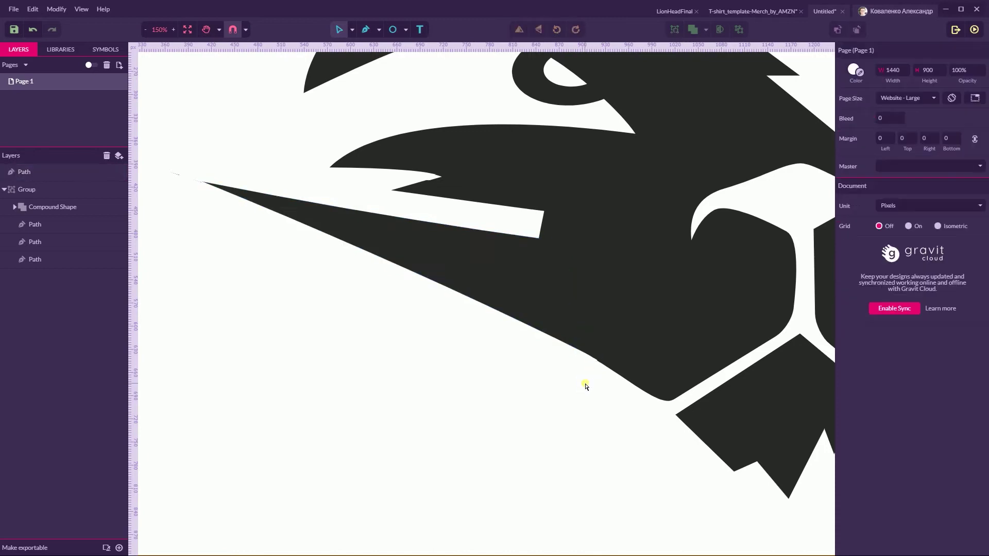
pyautogui.press('space')
pyautogui.moveTo(586, 386); pyautogui.dragTo(481, 310)
pyautogui.click(366, 29)
pyautogui.click(501, 278)
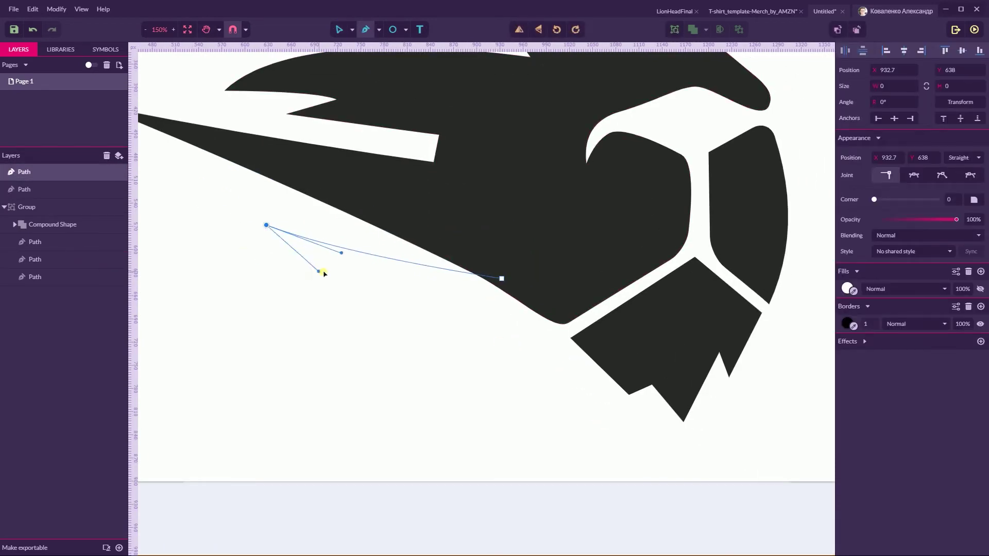
# Step: Finish the second spike path and move its tip up-left
pyautogui.moveTo(290, 273); pyautogui.dragTo(324, 271)
pyautogui.moveTo(561, 323); pyautogui.dragTo(596, 324)
pyautogui.press('Return')
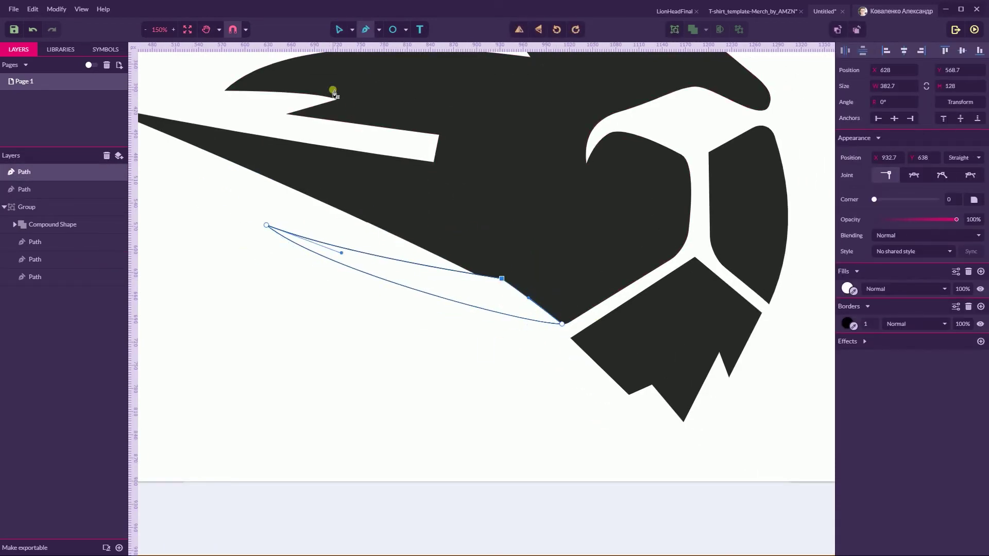
pyautogui.click(380, 29)
pyautogui.click(339, 29)
pyautogui.moveTo(267, 225); pyautogui.dragTo(243, 203)
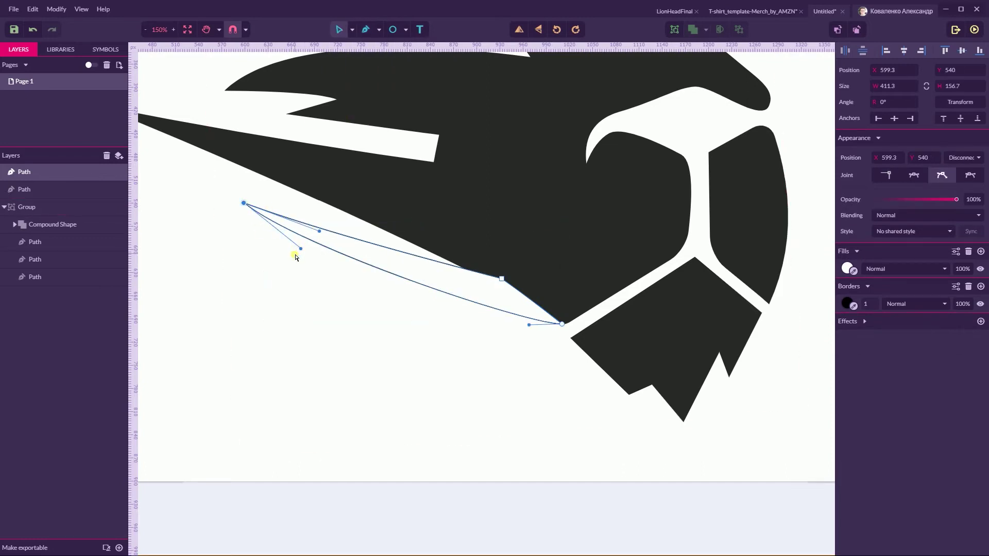
pyautogui.press('Escape')
# Step: Pull the second spike's tip further up-left
pyautogui.click(488, 282)
pyautogui.moveTo(320, 233); pyautogui.dragTo(415, 265)
pyautogui.press('Escape')
pyautogui.click(487, 288)
pyautogui.moveTo(244, 202); pyautogui.dragTo(233, 191)
pyautogui.click(507, 290)
pyautogui.press('Escape')
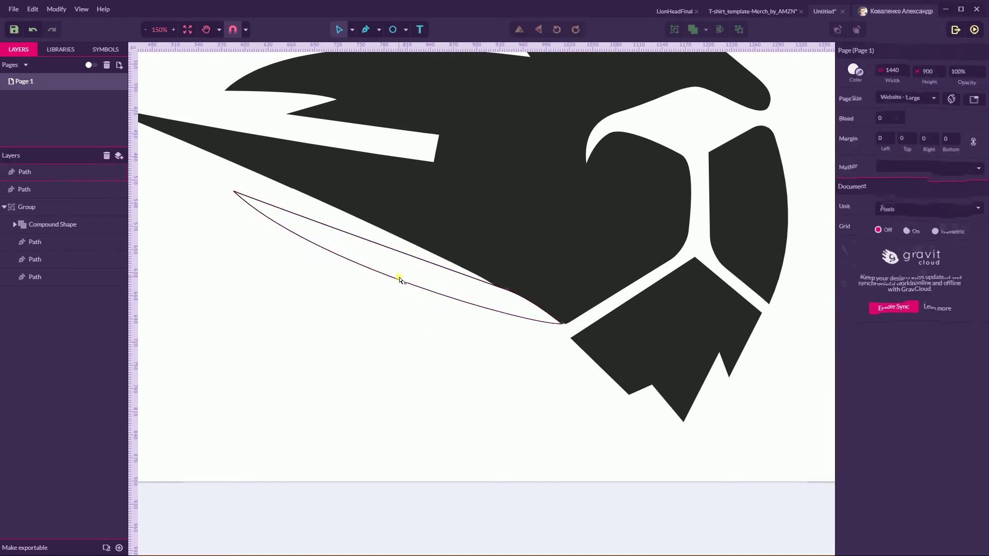
pyautogui.click(400, 280)
# Step: Apply the Back style to the second spike path
pyautogui.click(927, 193)
pyautogui.click(911, 209)
pyautogui.click(874, 241)
pyautogui.click(361, 368)
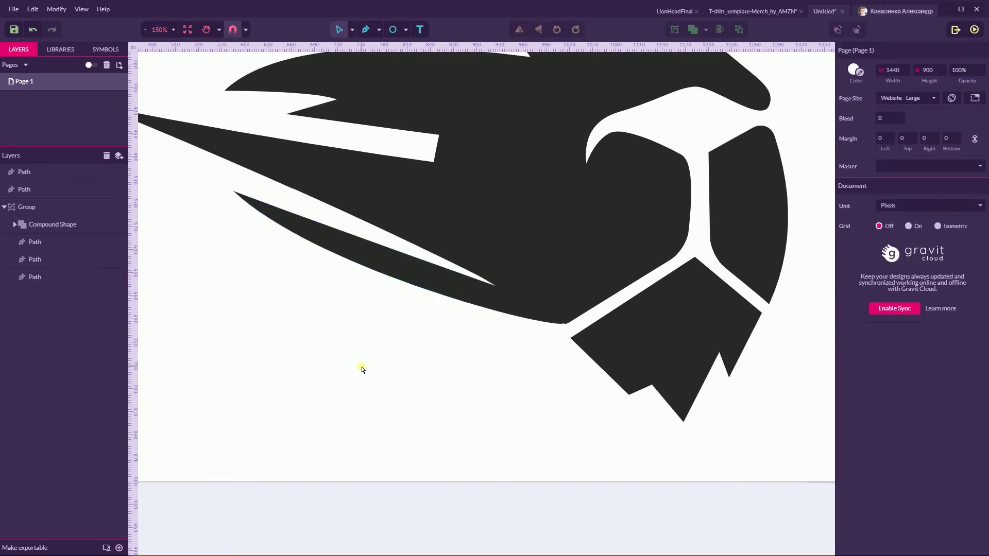
# Step: Move the spike's left end down and to the right
pyautogui.scroll(2, 361, 369)
pyautogui.scroll(-5, 361, 369)
pyautogui.click(376, 256)
pyautogui.moveTo(375, 254); pyautogui.dragTo(396, 274)
pyautogui.click(477, 280)
pyautogui.doubleClick(449, 302)
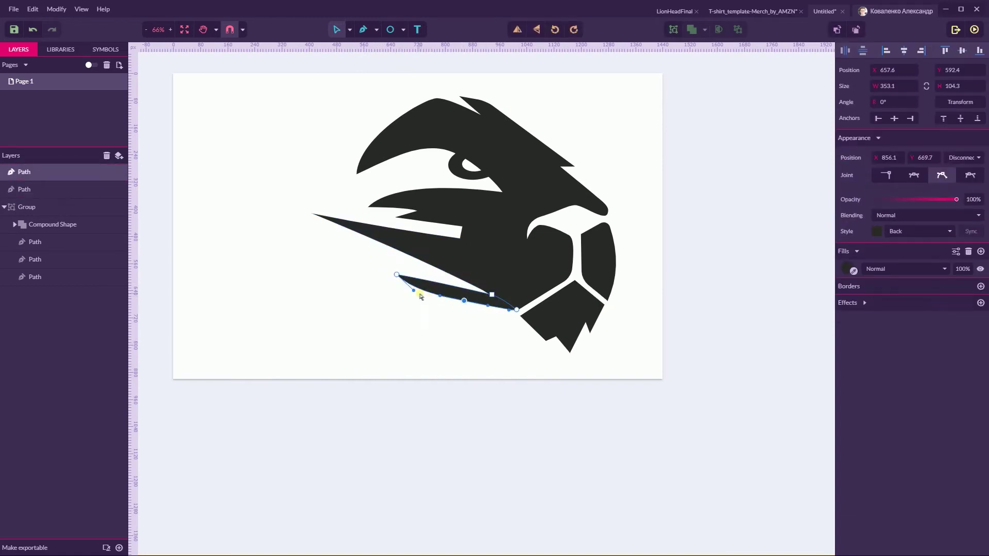
pyautogui.click(460, 329)
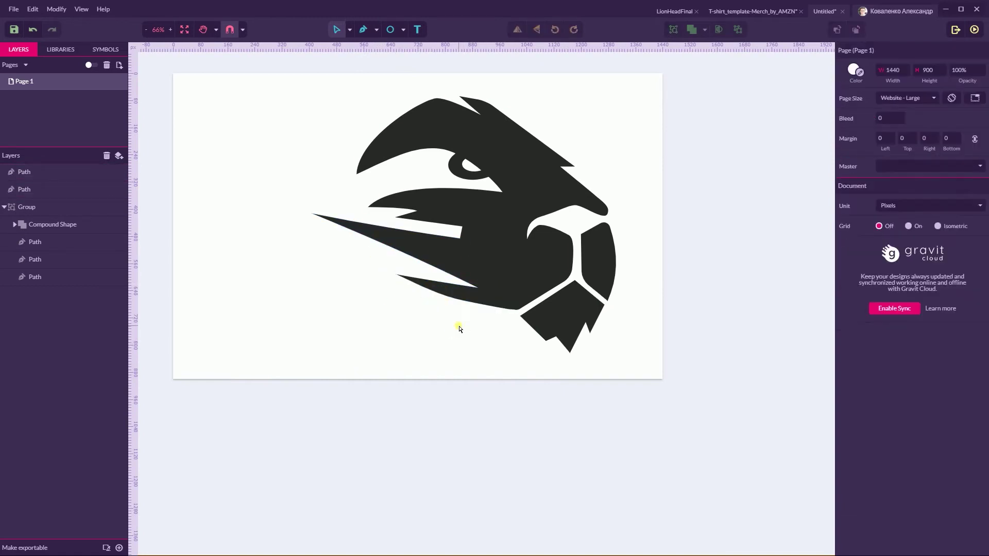
# Step: Delete the spike's lower middle node to slim its lower curve
pyautogui.doubleClick(398, 273)
pyautogui.moveTo(430, 279); pyautogui.dragTo(254, 251)
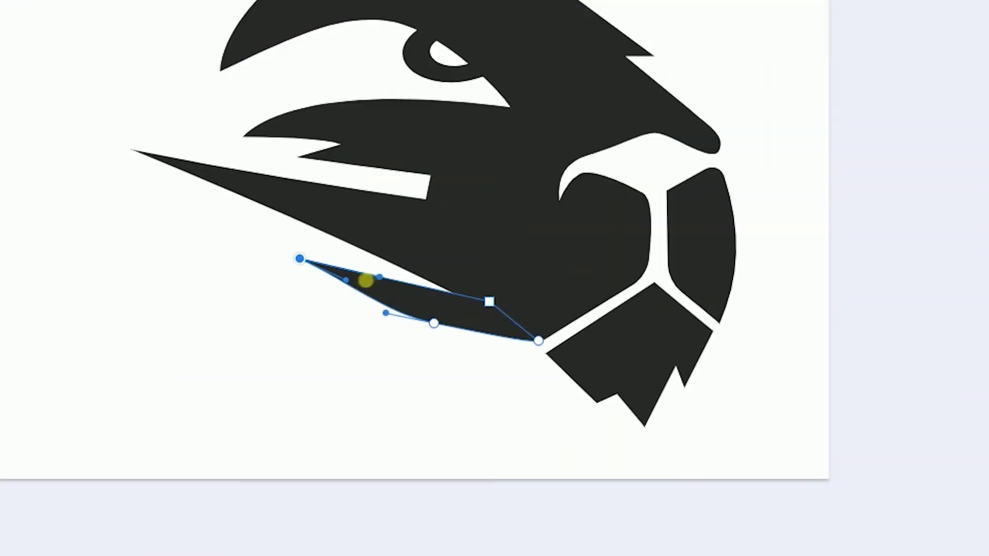
pyautogui.click(434, 324)
pyautogui.press('Delete')
pyautogui.click(298, 287)
pyautogui.click(258, 252)
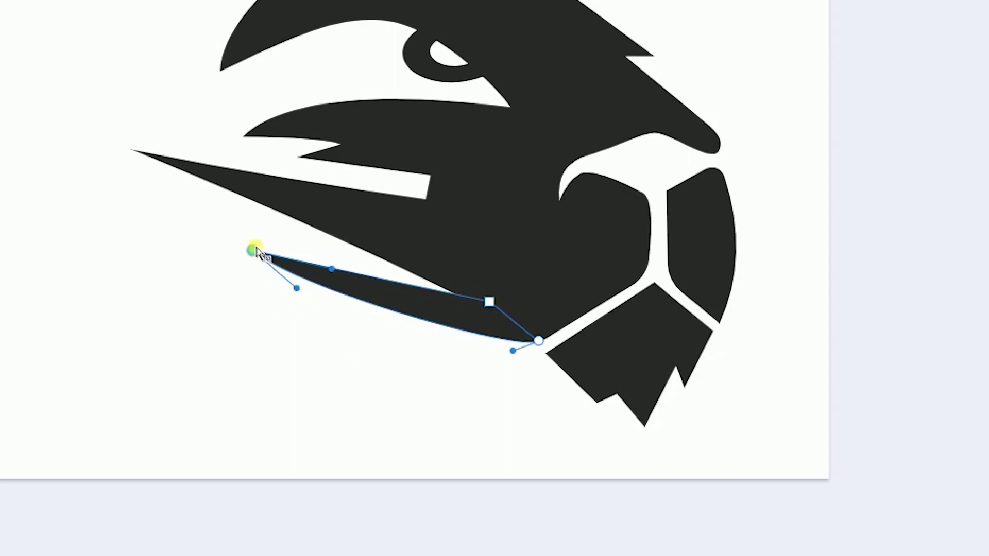
pyautogui.click(299, 339)
# Step: Curve the spike's underside using the tip point and its handle
pyautogui.scroll(5, 517, 404)
pyautogui.click(696, 384)
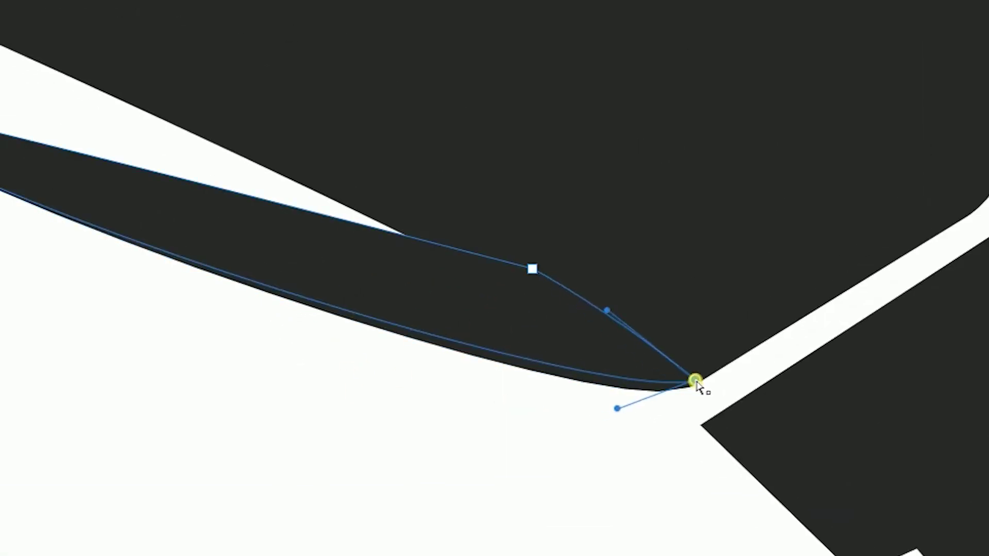
pyautogui.moveTo(620, 417); pyautogui.dragTo(572, 441)
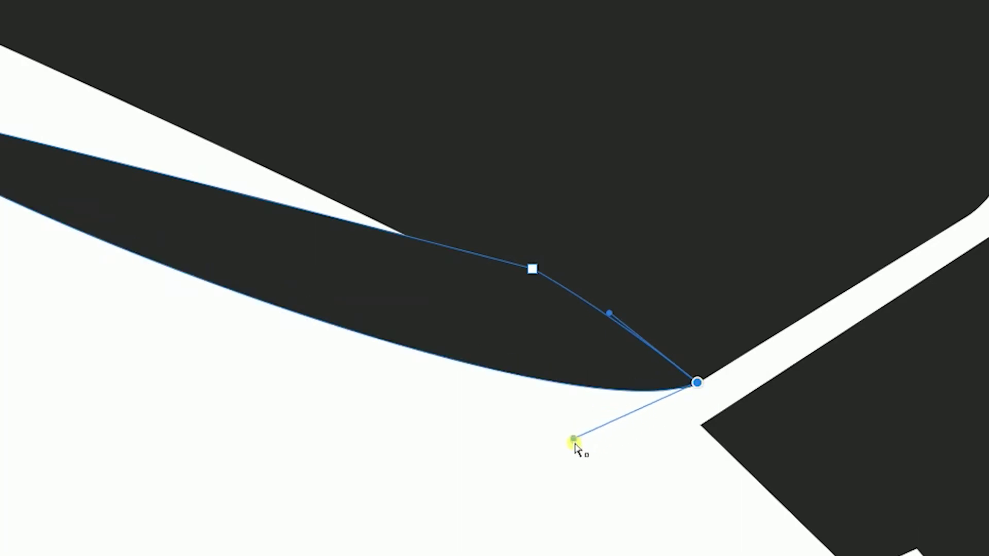
pyautogui.click(644, 481)
pyautogui.click(697, 387)
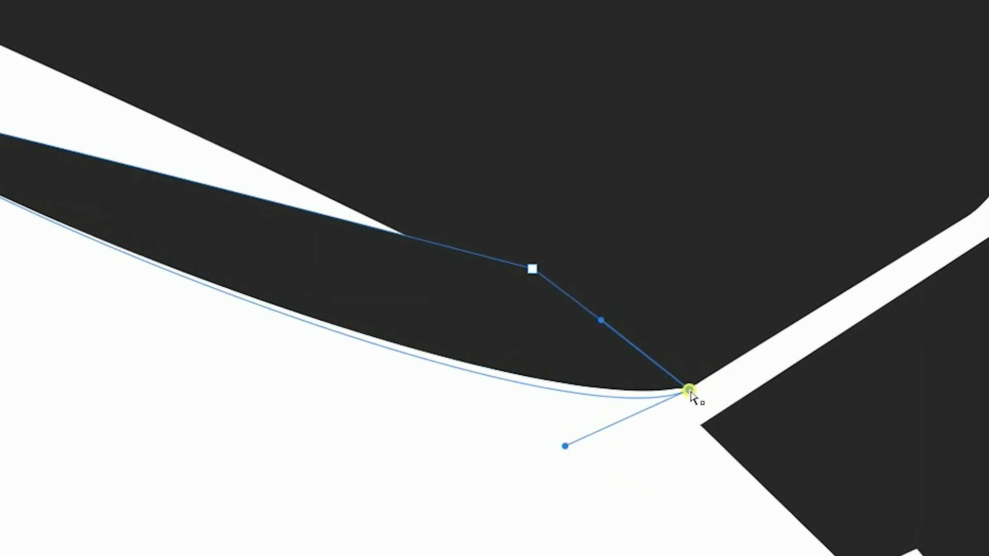
pyautogui.scroll(5, 652, 428)
pyautogui.scroll(-5, 652, 426)
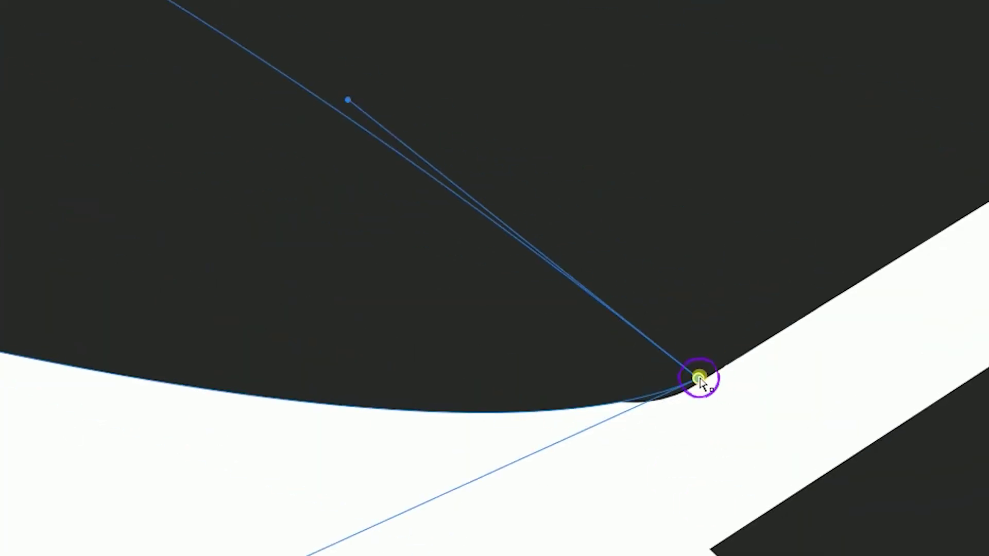
pyautogui.moveTo(700, 379); pyautogui.dragTo(686, 388)
pyautogui.click(665, 478)
pyautogui.scroll(-8, 663, 474)
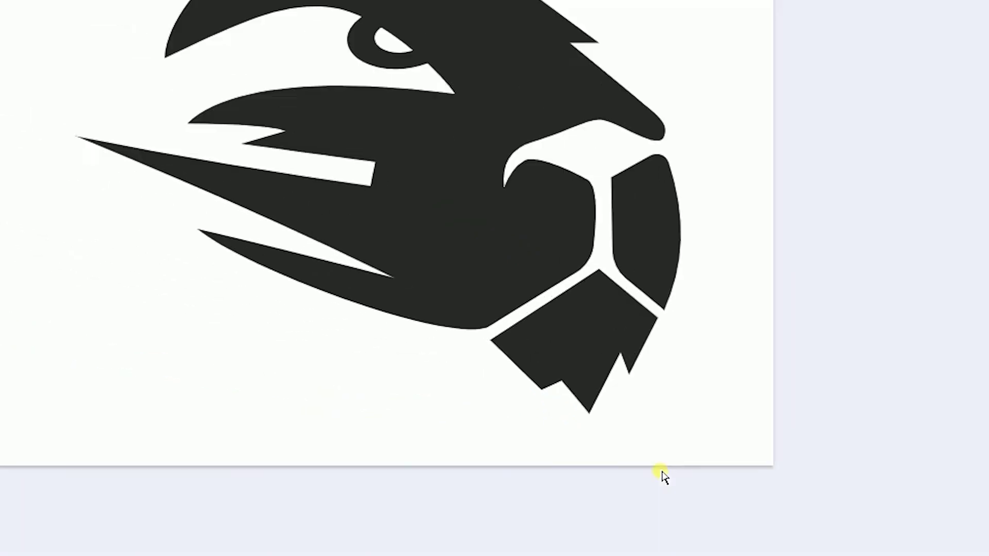
pyautogui.scroll(2, 658, 470)
# Step: Draw a closed four-point curved spike beneath the jaw's lower corner
pyautogui.press('p')
pyautogui.click(508, 351)
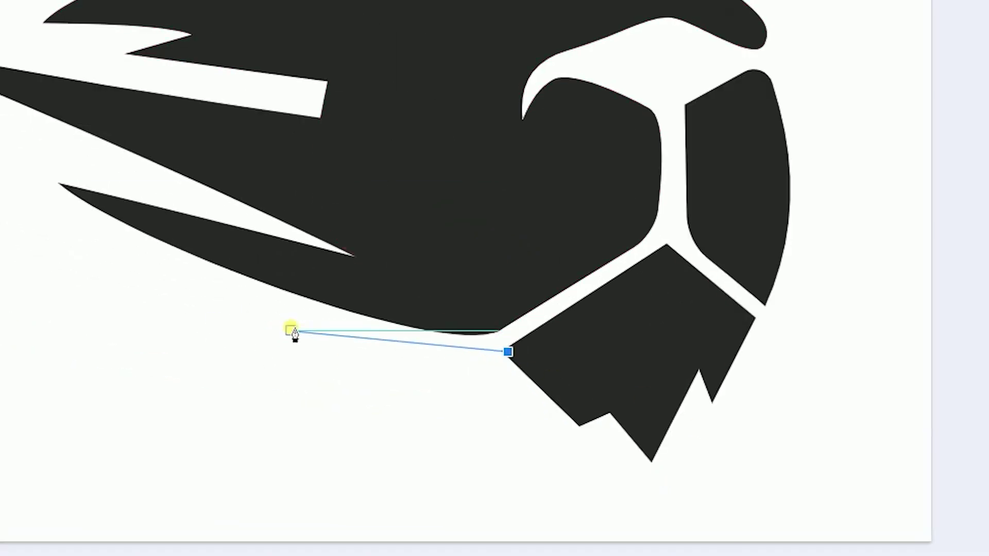
pyautogui.moveTo(289, 329); pyautogui.dragTo(119, 289)
pyautogui.click(418, 402)
pyautogui.click(579, 425)
pyautogui.click(508, 350)
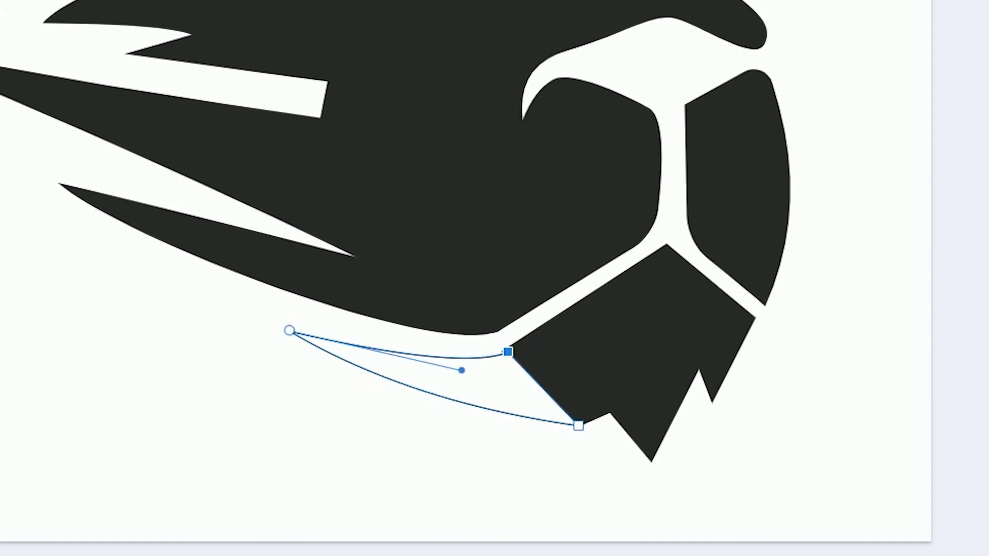
pyautogui.click(132, 341)
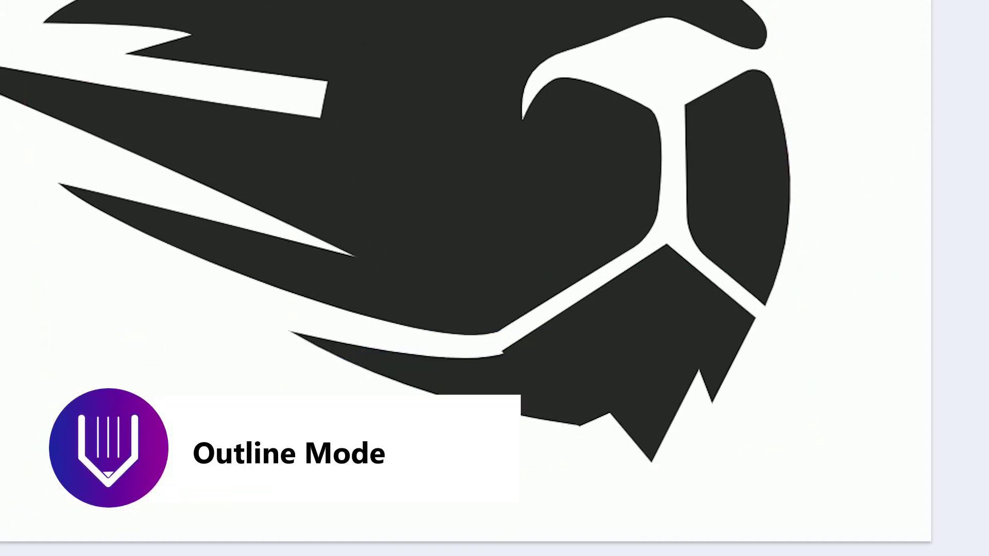
# Step: Show the artwork as outlines with Ctrl+Y and select the new lower spike
pyautogui.hotkey('ctrl', 'y')
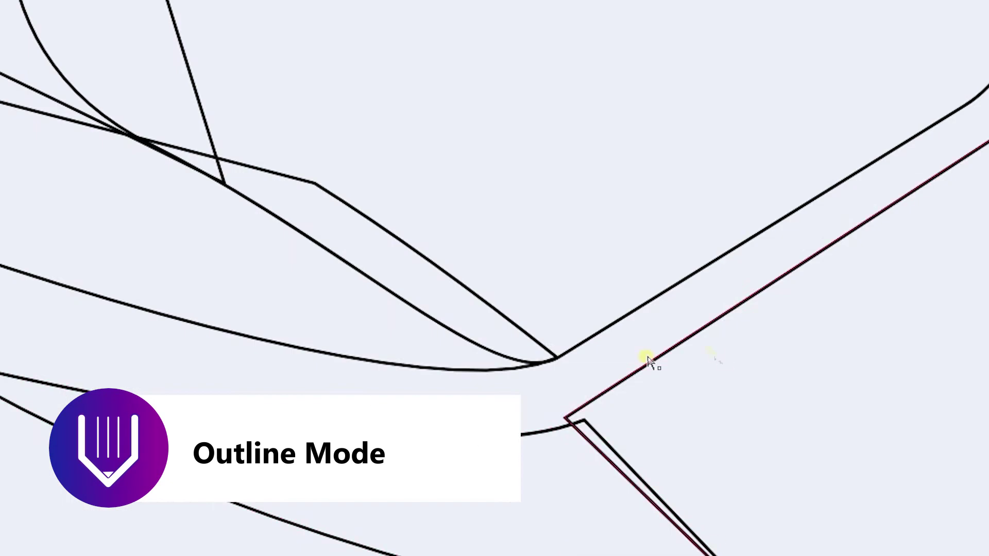
pyautogui.click(568, 416)
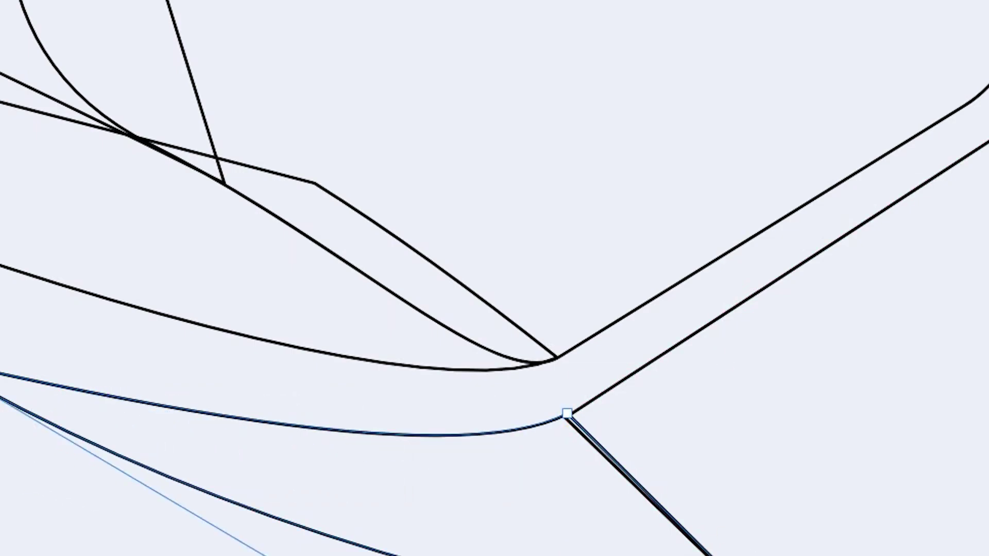
pyautogui.hotkey('ctrl', 'shift', 'a')
pyautogui.click(568, 418)
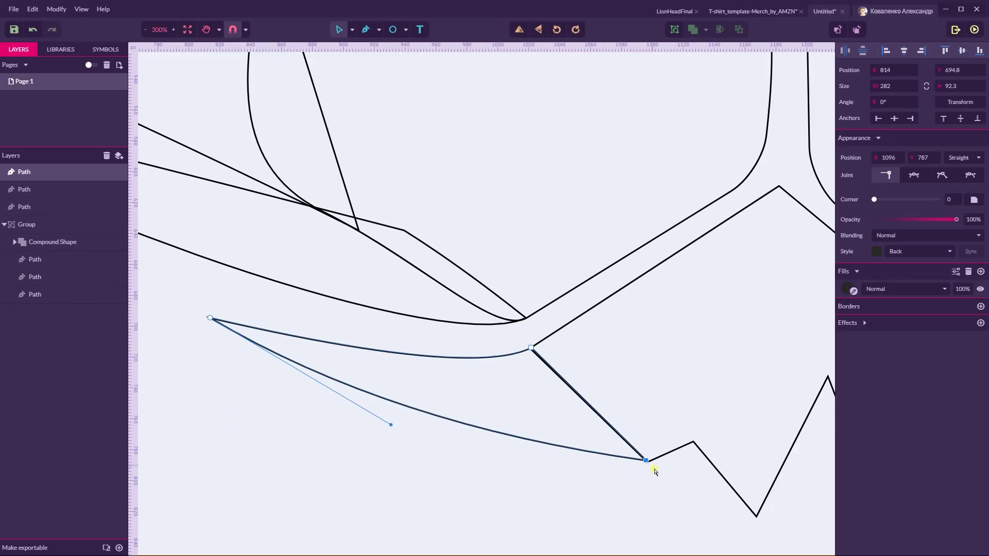
pyautogui.hotkey('ctrl', 'shift', 'a')
# Step: Raise the new spike's left point and bend its upper edge to follow the jaw
pyautogui.click(212, 318)
pyautogui.moveTo(212, 318); pyautogui.dragTo(516, 377)
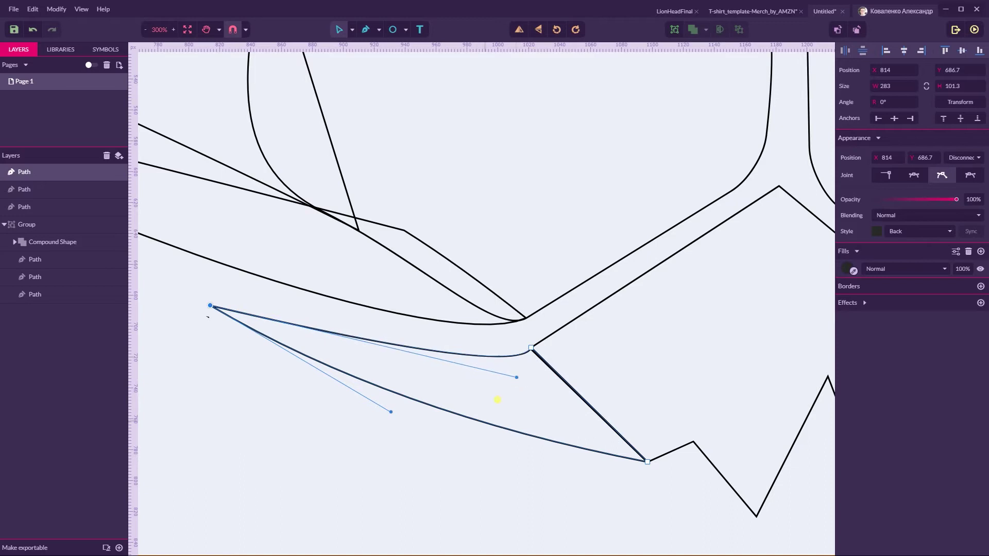
pyautogui.moveTo(210, 305); pyautogui.dragTo(210, 298)
pyautogui.click(499, 368)
pyautogui.click(502, 370)
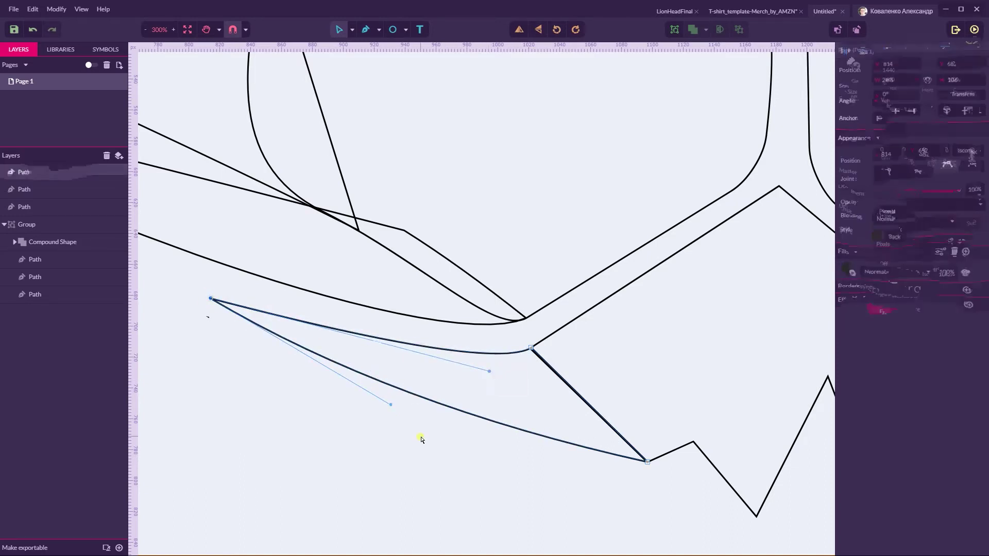
pyautogui.click(488, 355)
pyautogui.press('Escape')
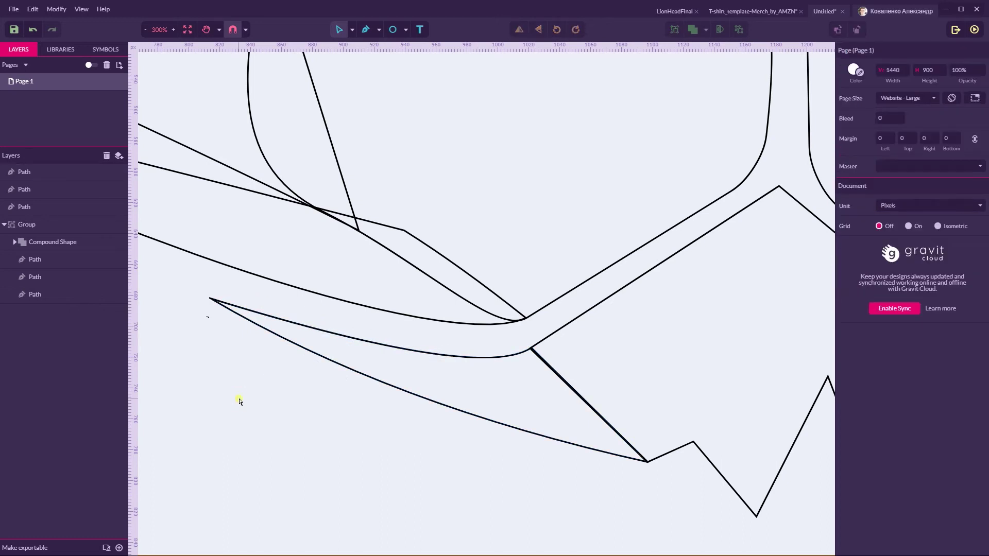
pyautogui.hotkey('ctrl', '1')
# Step: Nudge the thin upper mane spike's tip a few pixels left
pyautogui.scroll(3, 240, 402)
pyautogui.click(276, 335)
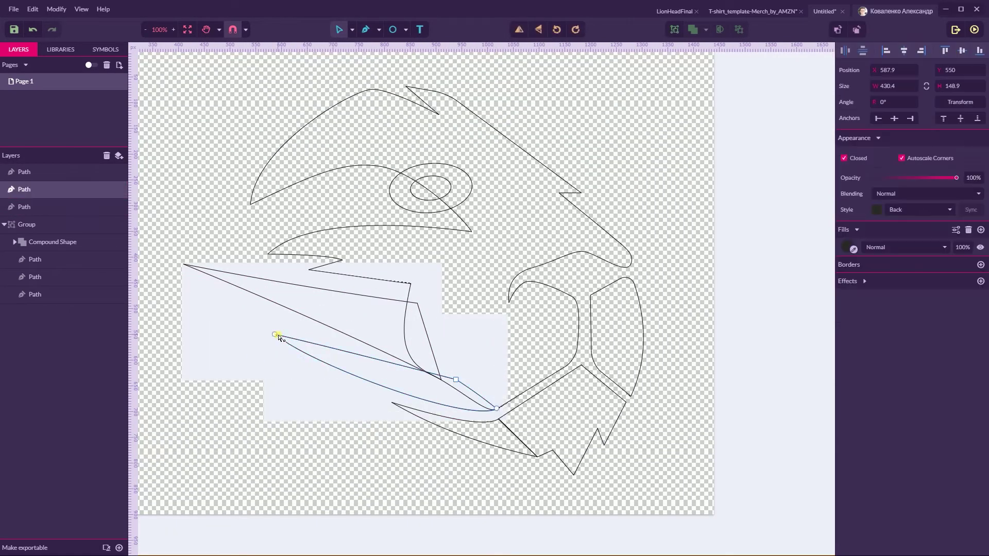
pyautogui.click(454, 382)
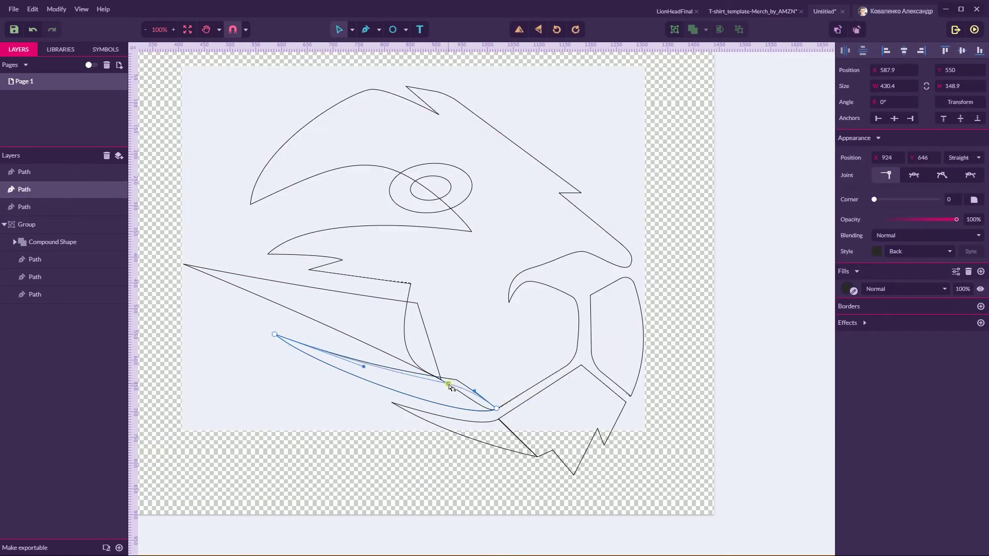
pyautogui.click(309, 463)
pyautogui.moveTo(274, 335); pyautogui.dragTo(269, 332)
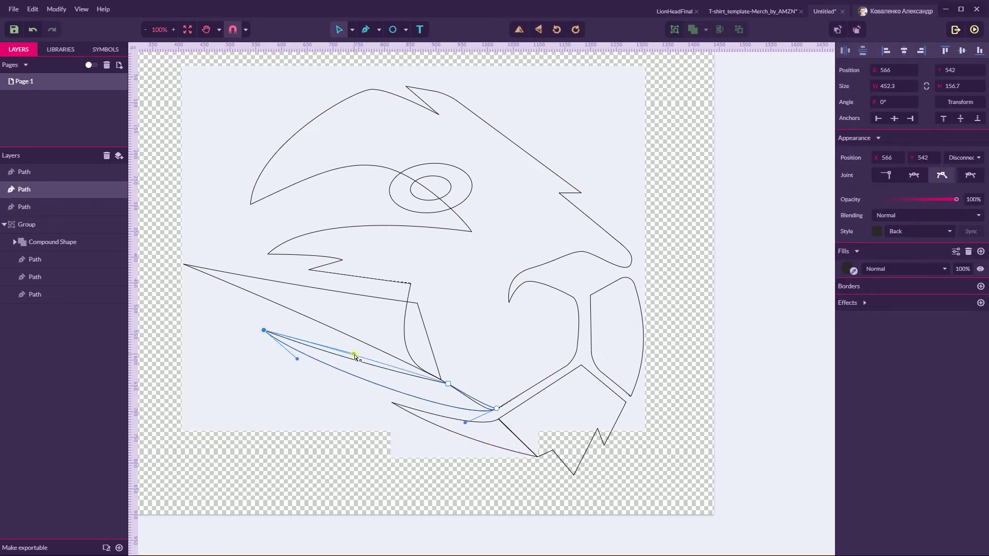
pyautogui.click(358, 467)
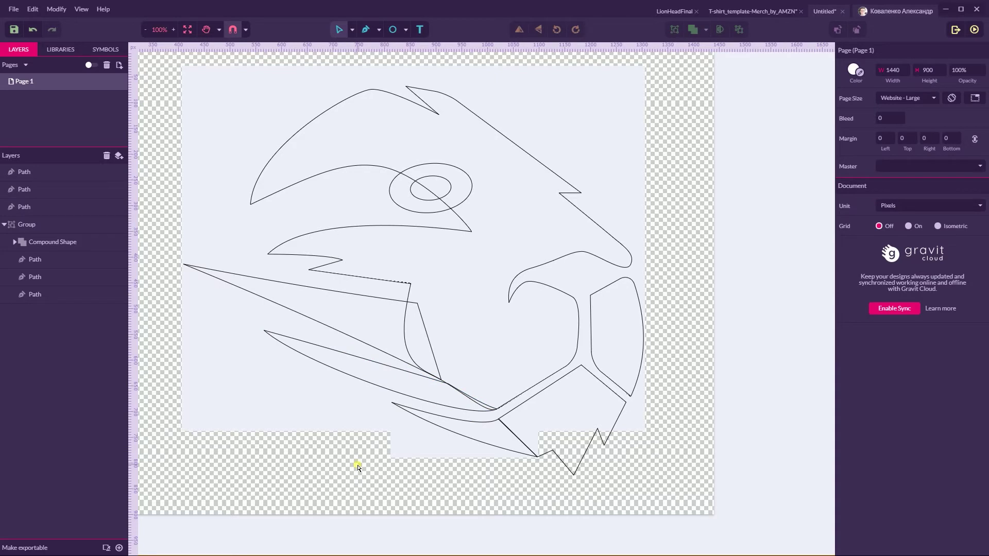
# Step: Return to Full View and zoom out to 50% to see the filled logo
pyautogui.click(56, 9)
pyautogui.moveTo(81, 9)
pyautogui.moveTo(98, 98)
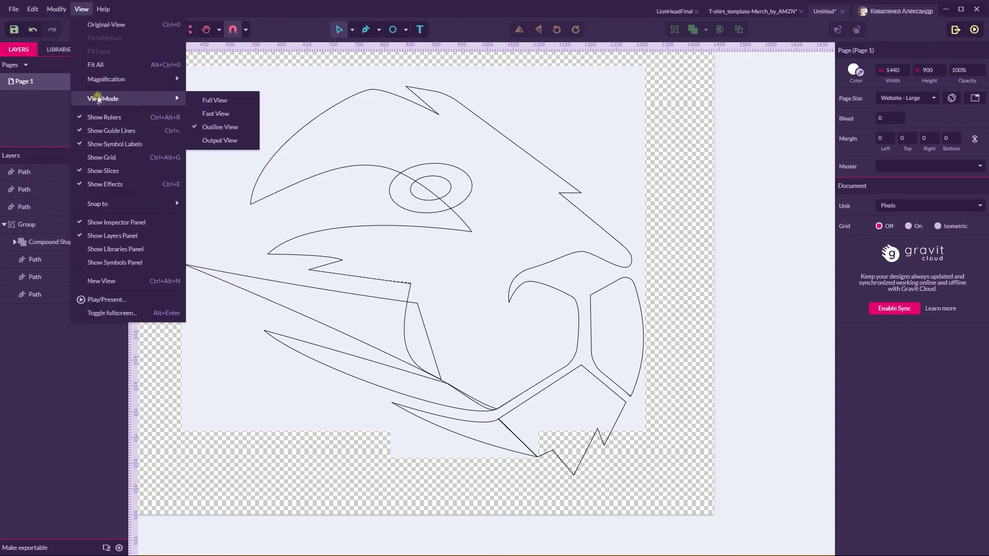
pyautogui.click(214, 100)
pyautogui.hotkey('ctrl', '-')
pyautogui.click(351, 29)
# Step: Convert the eye to a compound path, then trial-union the head pieces and undo it
pyautogui.click(49, 246)
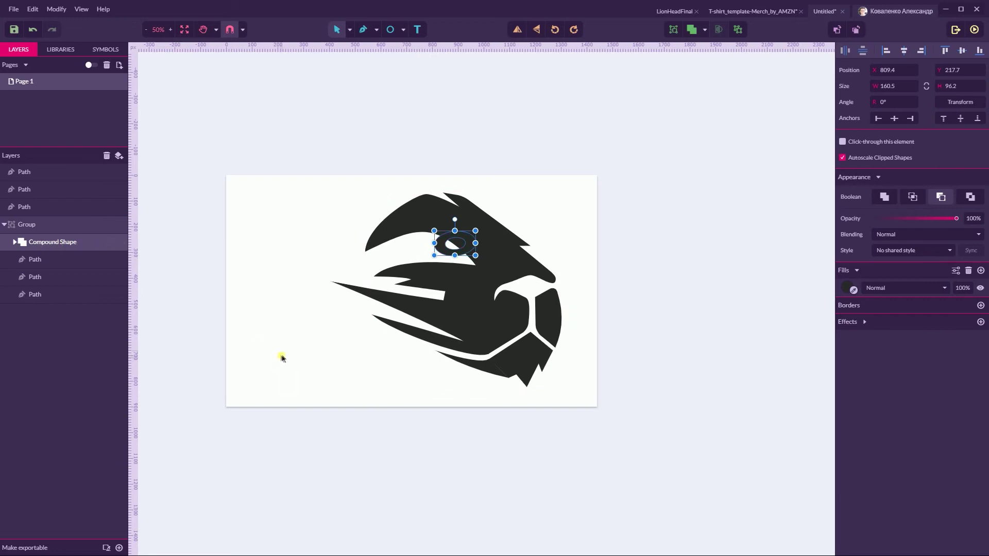
pyautogui.hotkey('ctrl', 'shift', 'c')
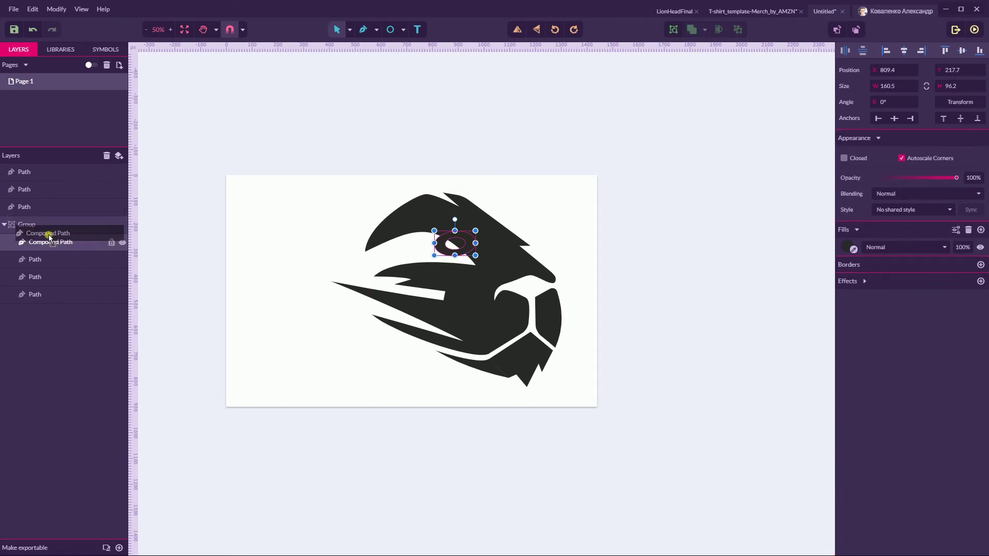
pyautogui.moveTo(310, 187); pyautogui.dragTo(676, 306)
pyautogui.click(704, 29)
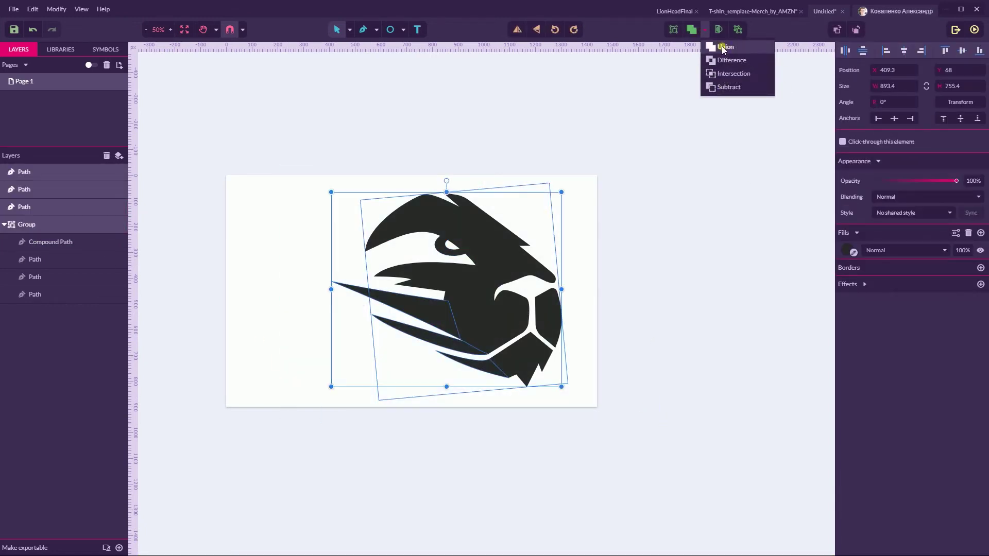
pyautogui.click(723, 46)
pyautogui.hotkey('ctrl', 'z')
# Step: Ungroup the head pieces and move the eye's Compound Path to the top of the layers
pyautogui.click(47, 222)
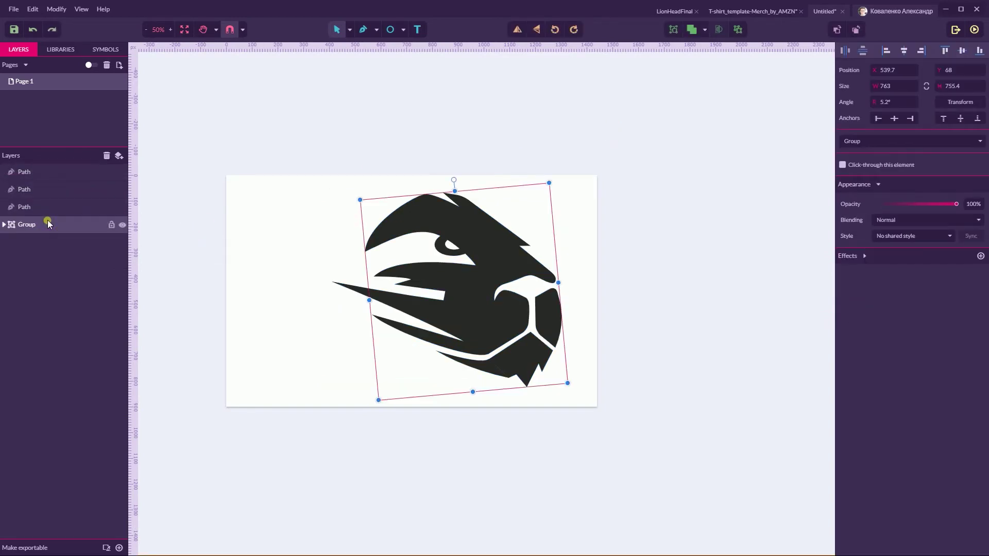
pyautogui.hotkey('ctrl', 'shift', 'g')
pyautogui.press('Escape')
pyautogui.click(47, 224)
pyautogui.moveTo(46, 225); pyautogui.dragTo(44, 170)
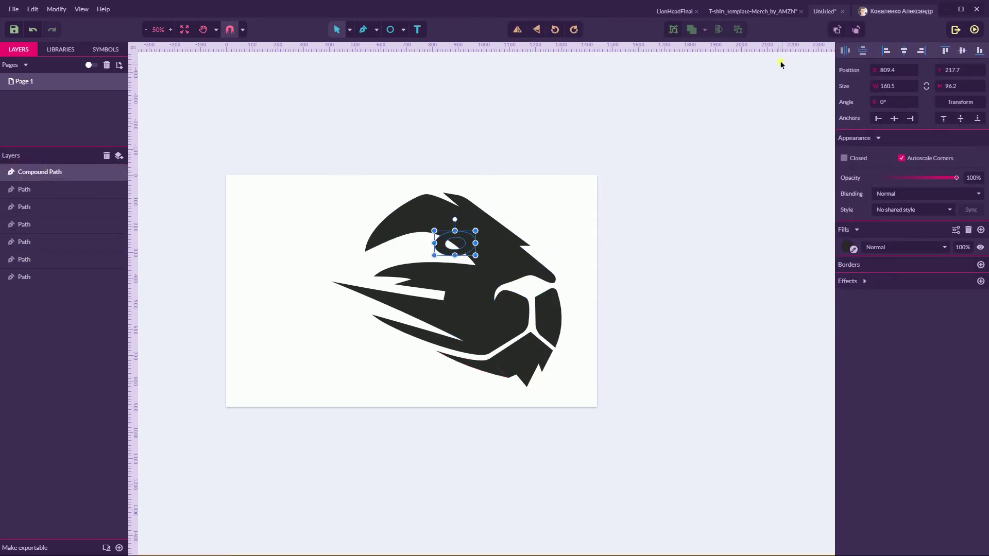
# Step: Select every lion-head piece and combine them with Boolean Union
pyautogui.hotkey('ctrl', 'a')
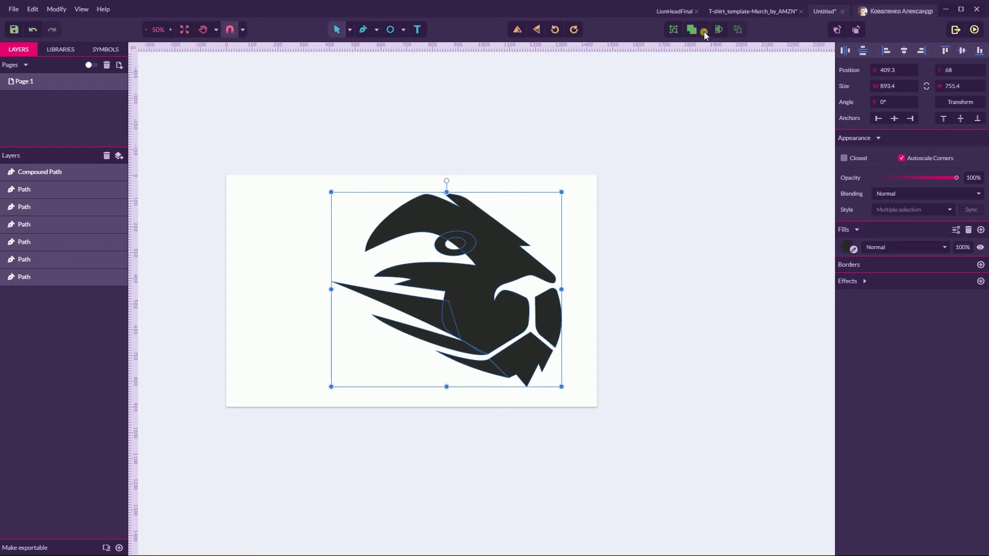
pyautogui.click(706, 32)
pyautogui.click(718, 46)
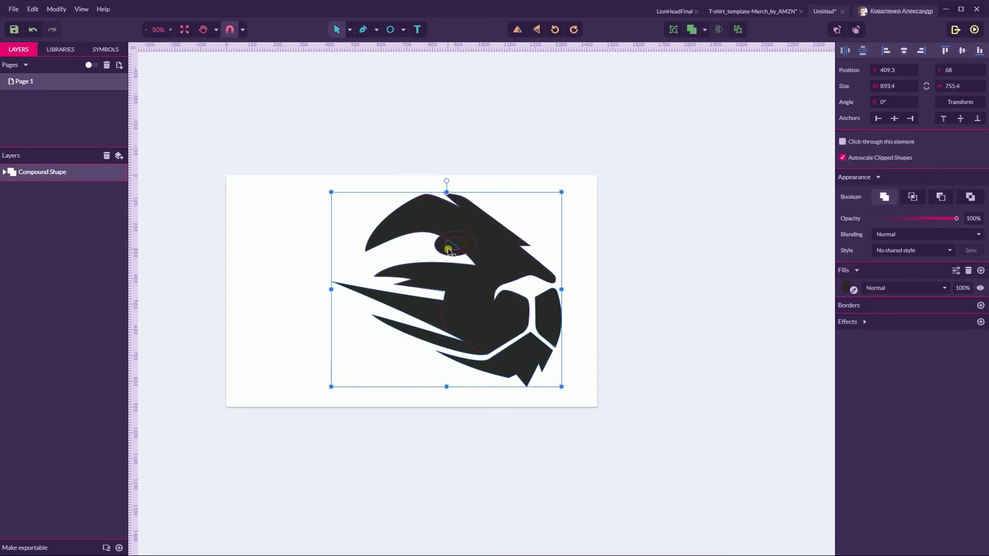
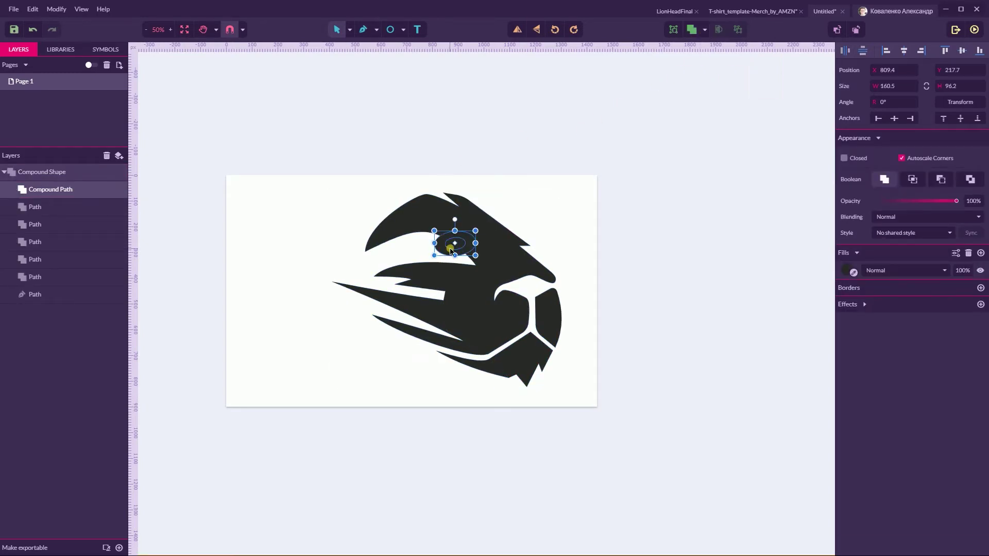
# Step: Finish the eye edit and break the lion-head compound shape into separate paths
pyautogui.click(456, 251)
pyautogui.click(555, 236)
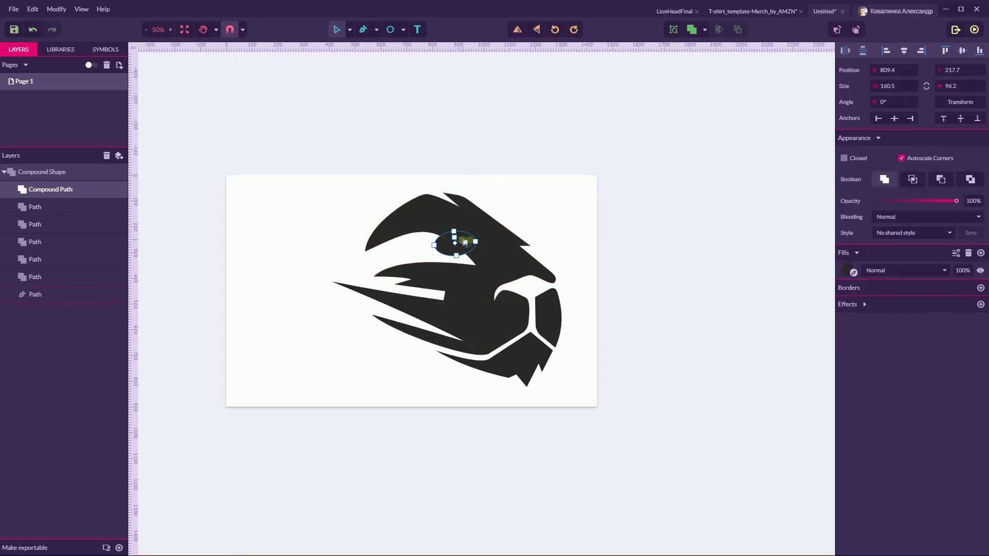
pyautogui.click(569, 206)
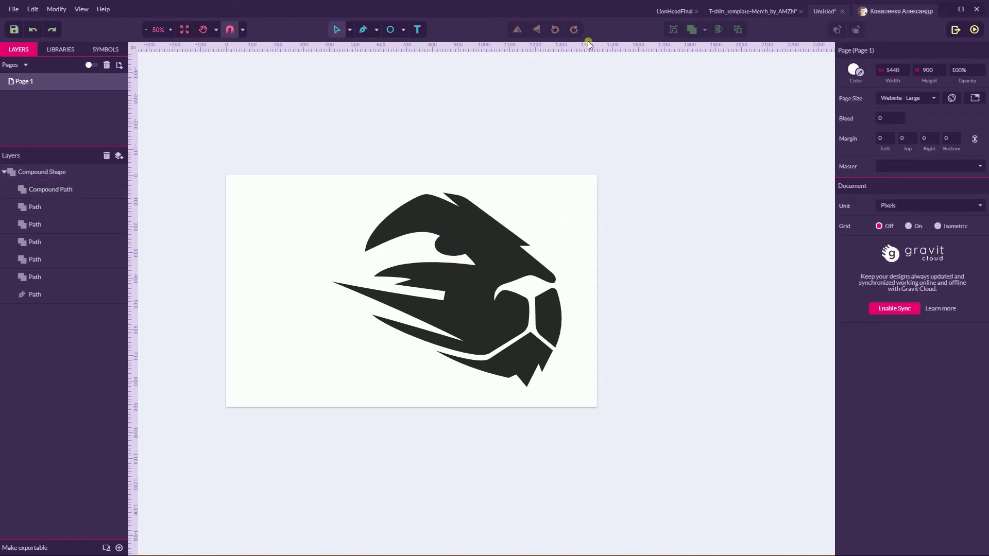
pyautogui.hotkey('ctrl', 'a')
pyautogui.hotkey('ctrl', 'shift', 'g')
pyautogui.click(584, 181)
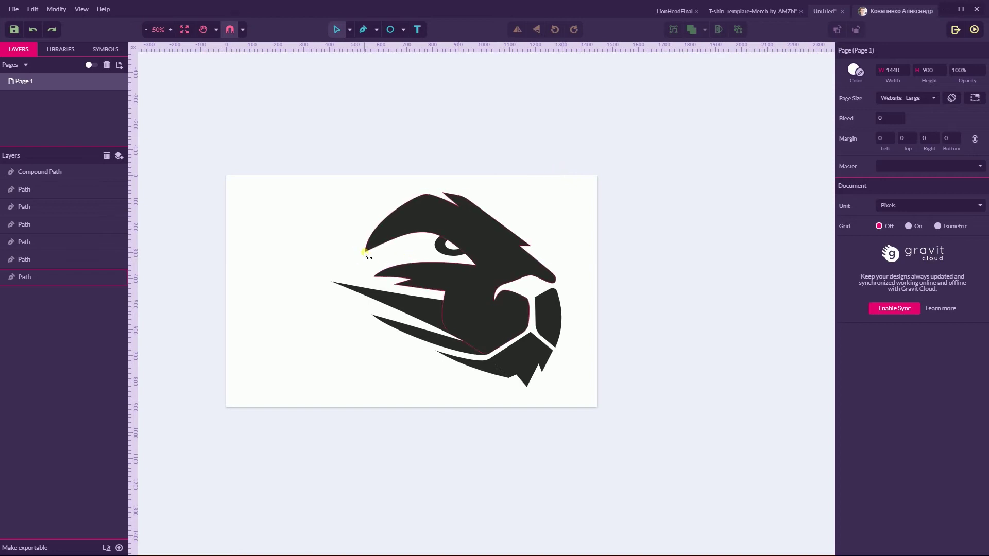
# Step: Refine the curve at the brow's left tip by dragging its node handle
pyautogui.doubleClick(348, 250)
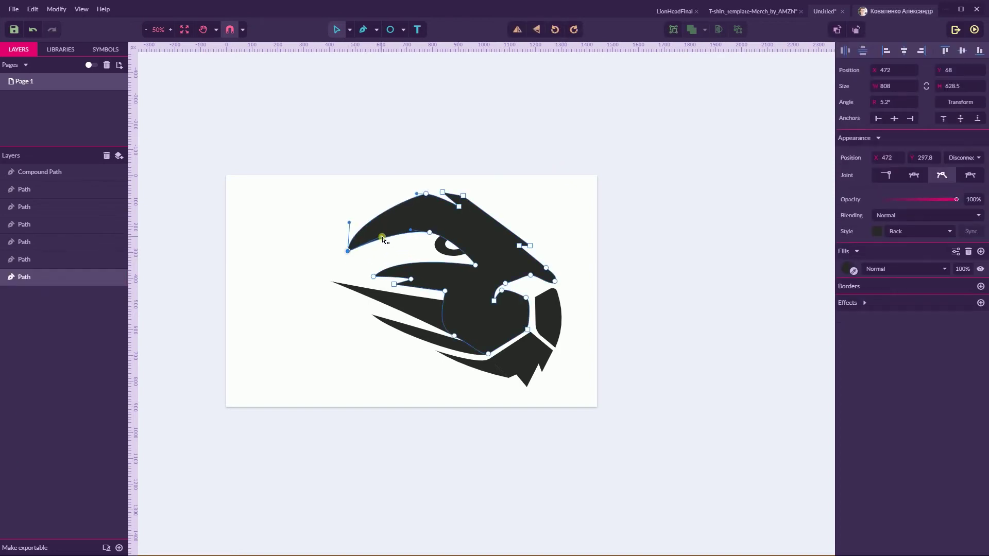
pyautogui.moveTo(348, 223); pyautogui.dragTo(355, 221)
pyautogui.click(359, 174)
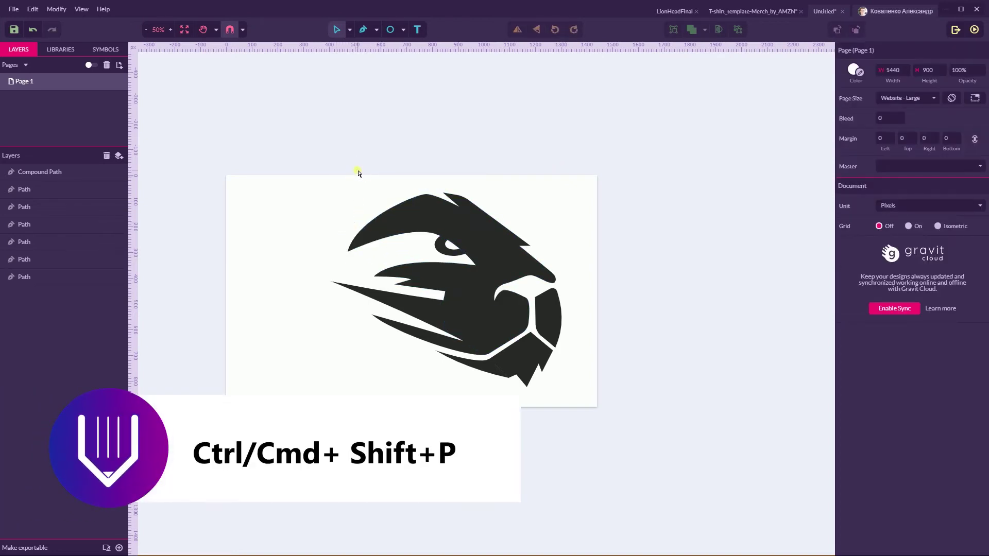
pyautogui.hotkey('ctrl', 'shift', 'p')
pyautogui.press('Escape')
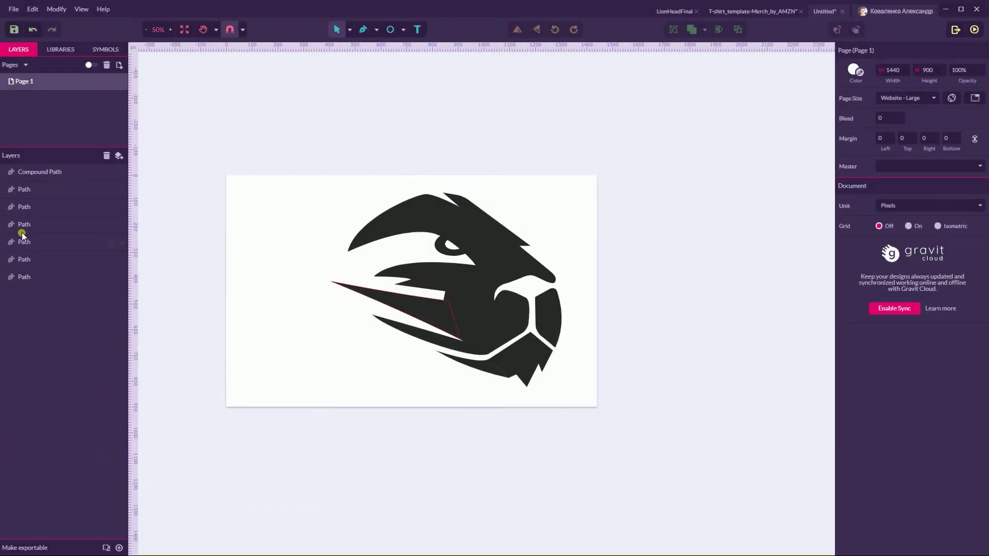
# Step: Switch back to plain object selection and check the head, eye and brow selections
pyautogui.click(34, 277)
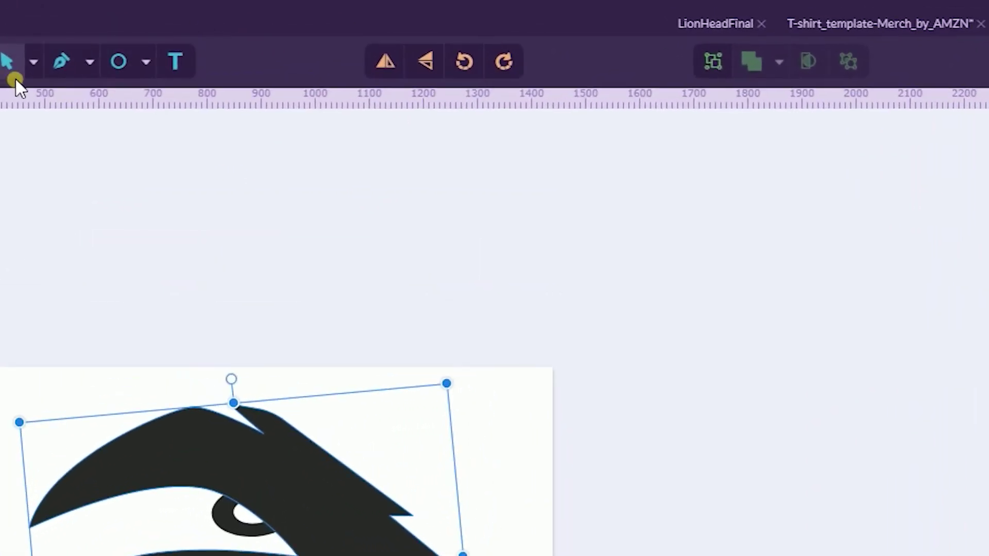
pyautogui.click(334, 34)
pyautogui.click(379, 51)
pyautogui.click(254, 512)
pyautogui.click(253, 512)
pyautogui.press('Escape')
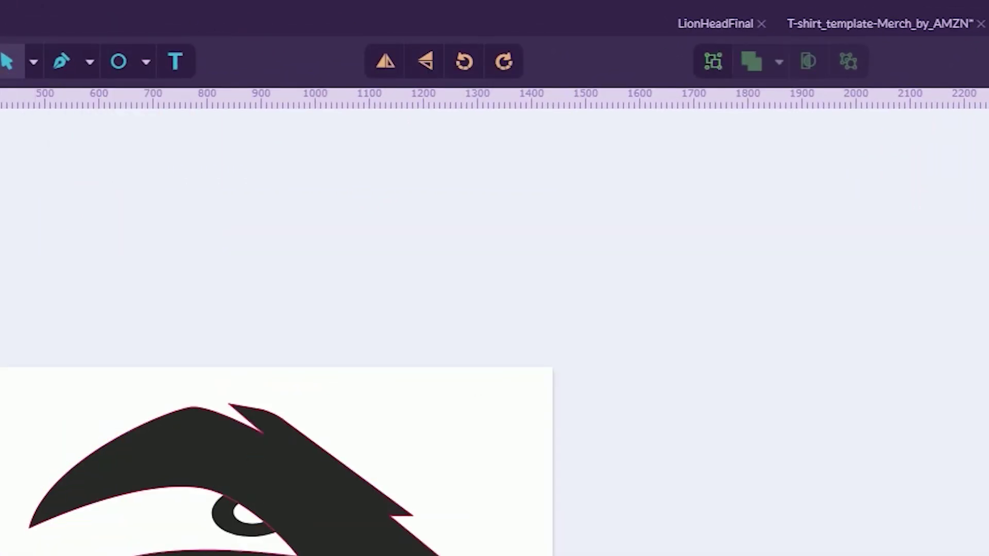
# Step: Convert the remaining compound shape into a compound path
pyautogui.click(254, 513)
pyautogui.click(566, 324)
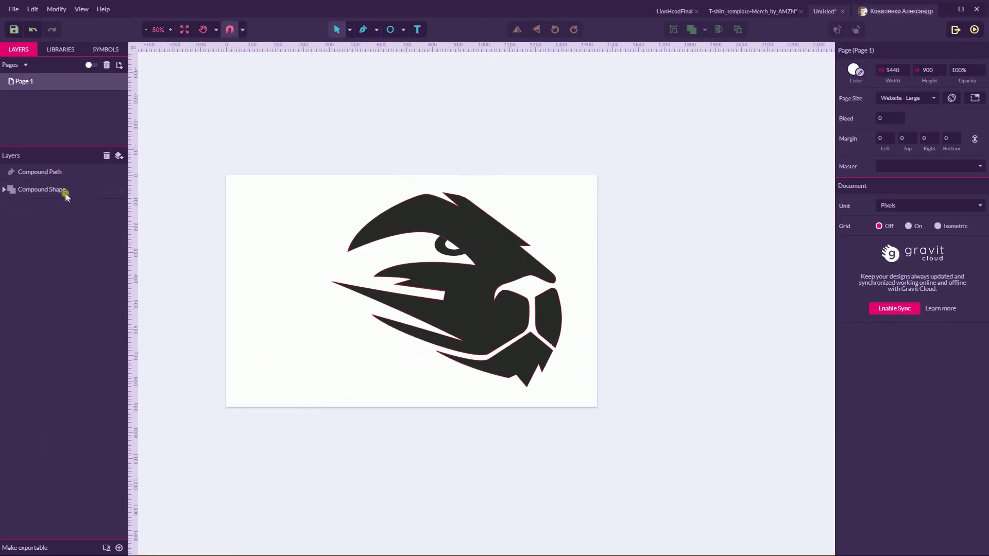
pyautogui.click(66, 195)
pyautogui.hotkey('ctrl', 'shift', 'c')
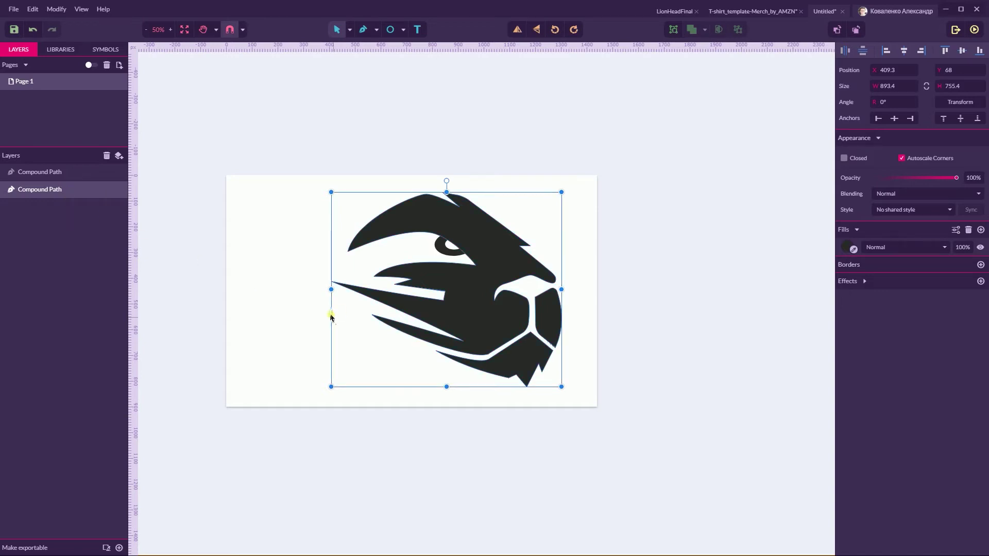
pyautogui.click(354, 152)
# Step: Select both parts of the lion head and dismiss the save-to-file prompt
pyautogui.moveTo(291, 111); pyautogui.dragTo(616, 463)
pyautogui.hotkey('ctrl', 's')
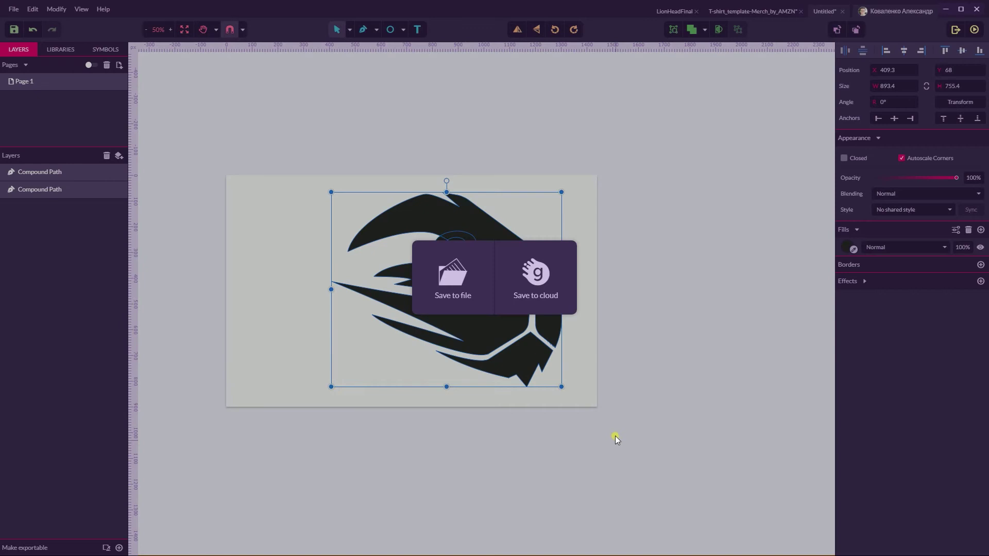
pyautogui.click(453, 282)
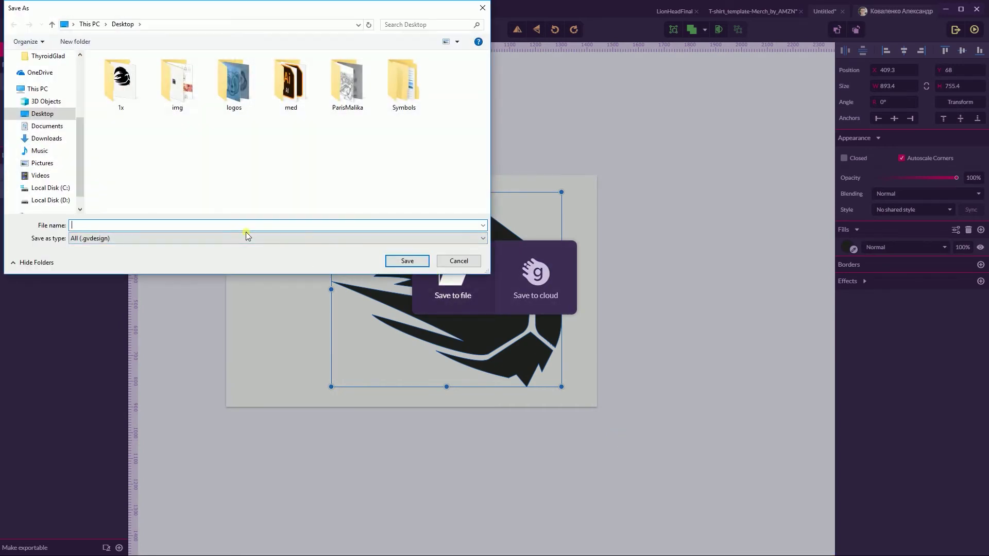
pyautogui.click(458, 260)
# Step: Export the artwork as LionDesign.svg to the Desktop
pyautogui.click(13, 9)
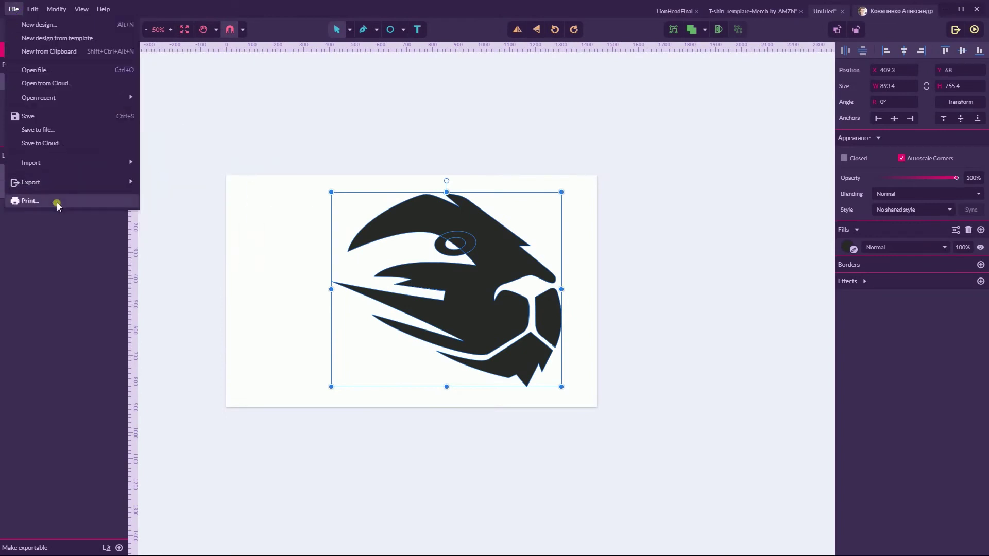
pyautogui.moveTo(31, 183)
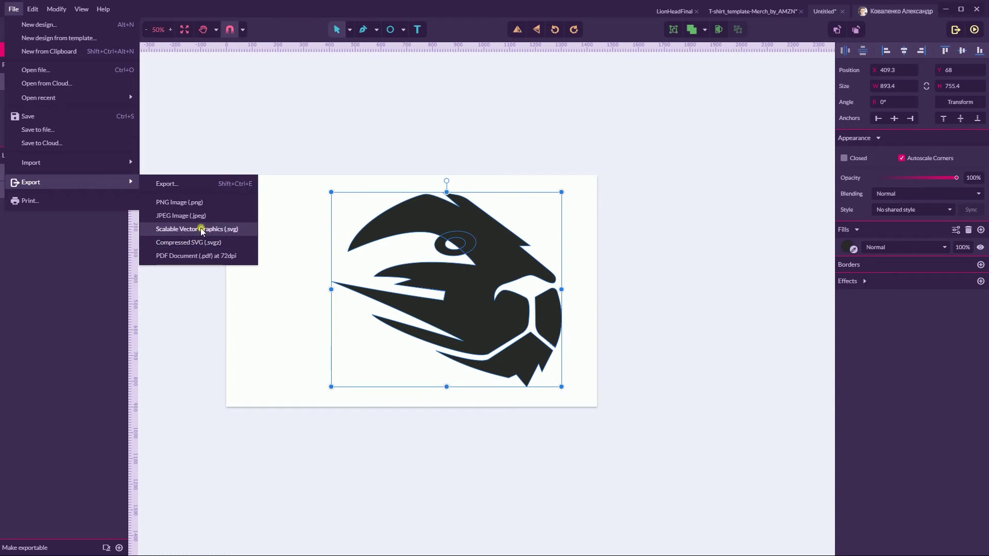
pyautogui.click(201, 229)
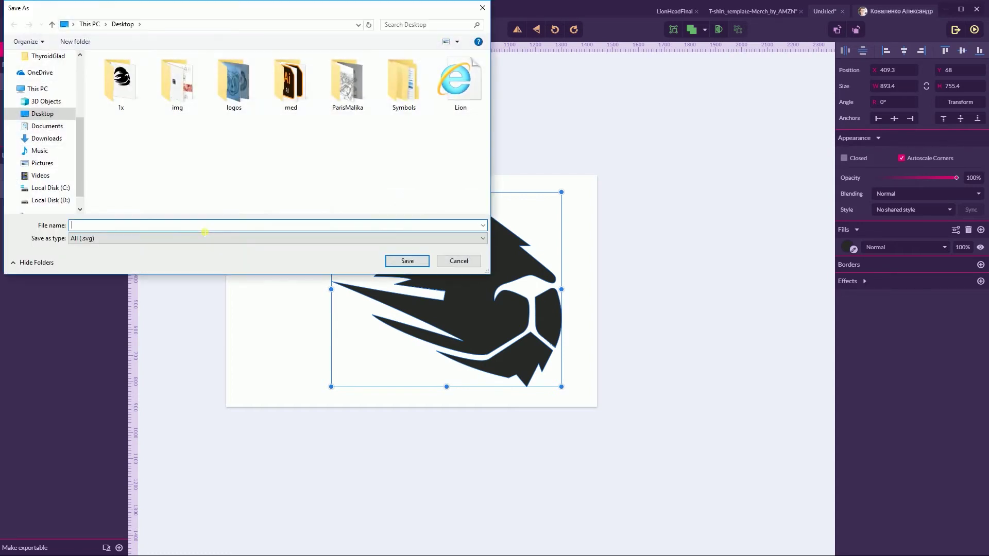
pyautogui.scroll(-1, 42, 194)
pyautogui.scroll(1, 28, 194)
pyautogui.write('LionDe')
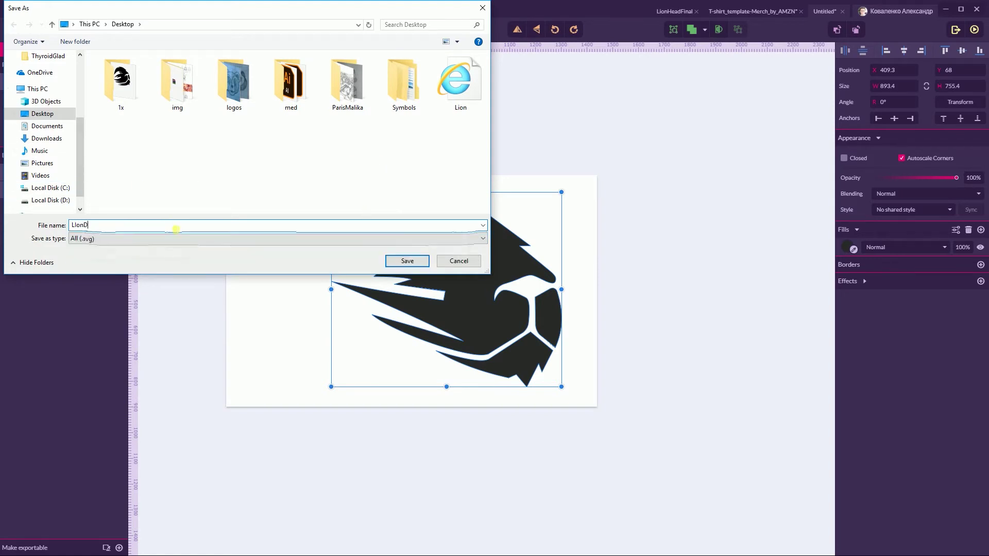
pyautogui.press('Return')
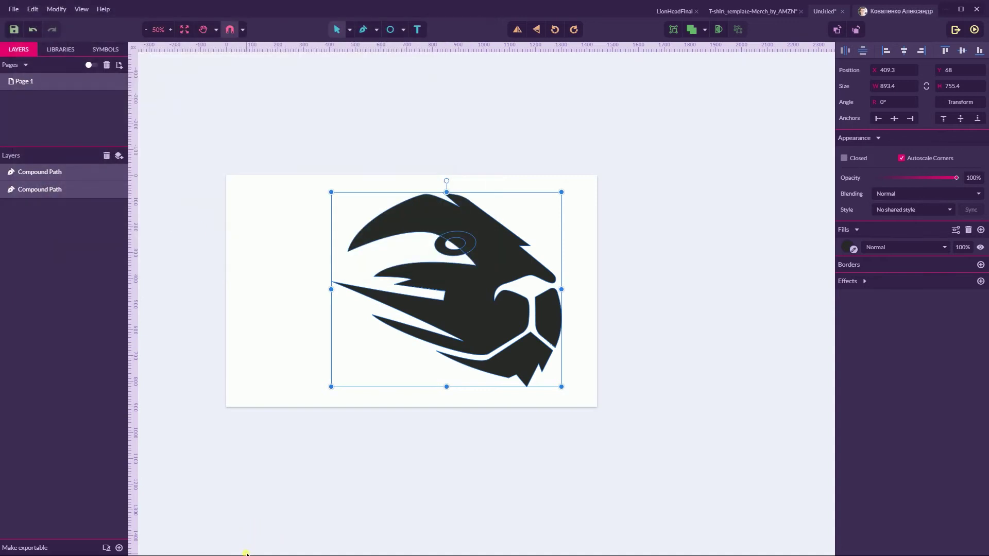
pyautogui.press('super')
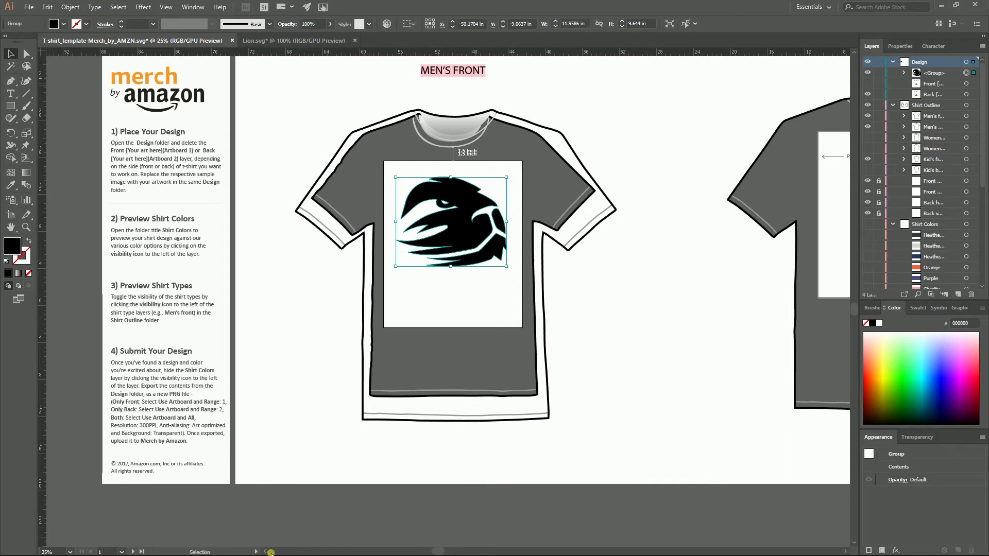
# Step: Check the Merch upload page in Firefox, then delete the old lion from the shirt front
pyautogui.press('super')
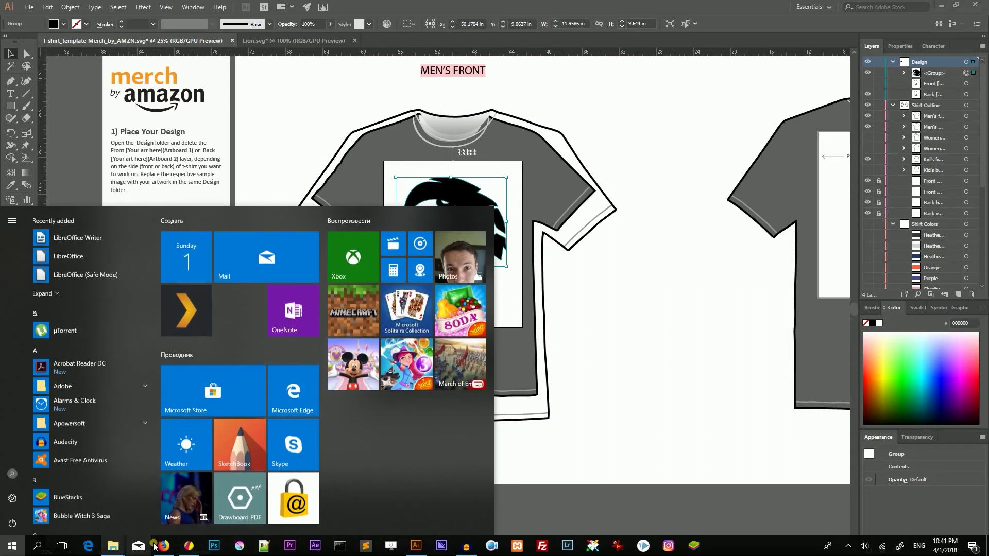
pyautogui.click(165, 547)
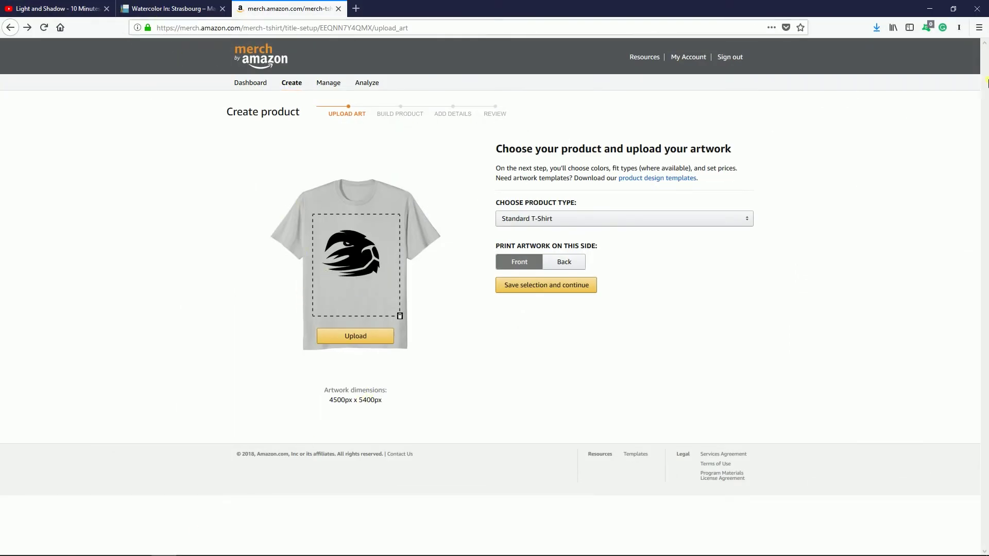
pyautogui.click(930, 8)
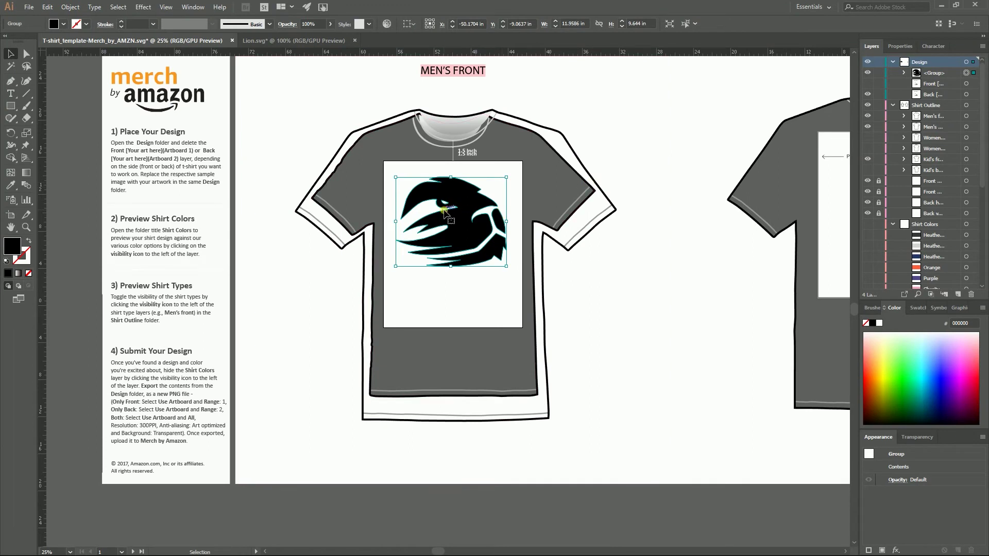
pyautogui.press('Delete')
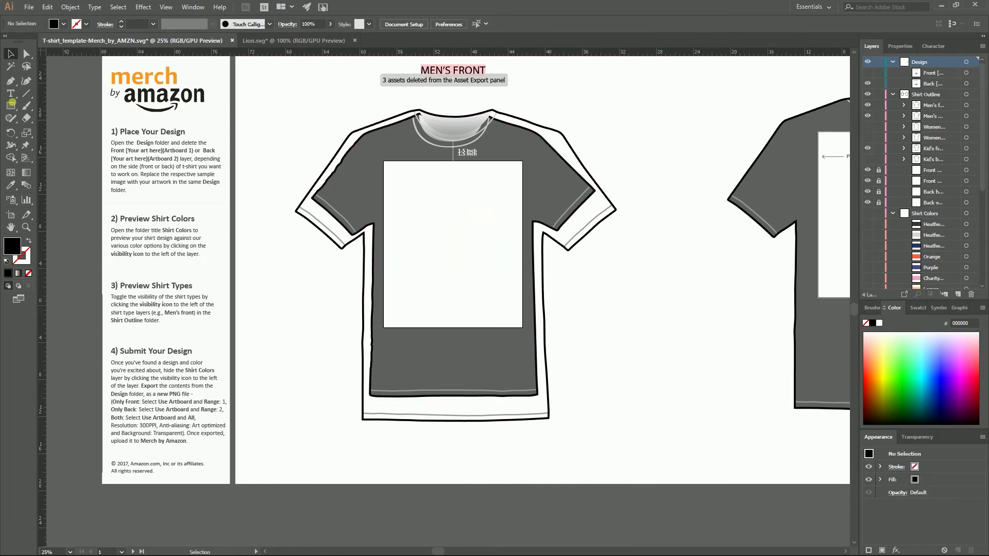
# Step: Open LionDesign.svg from the Desktop, accepting the missing colour profile
pyautogui.click(29, 6)
pyautogui.click(60, 42)
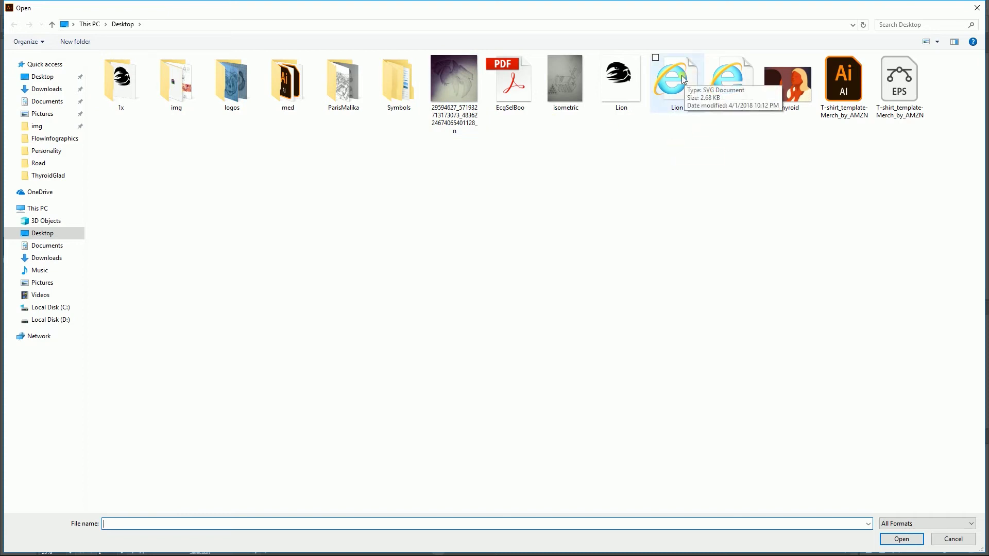
pyautogui.doubleClick(724, 83)
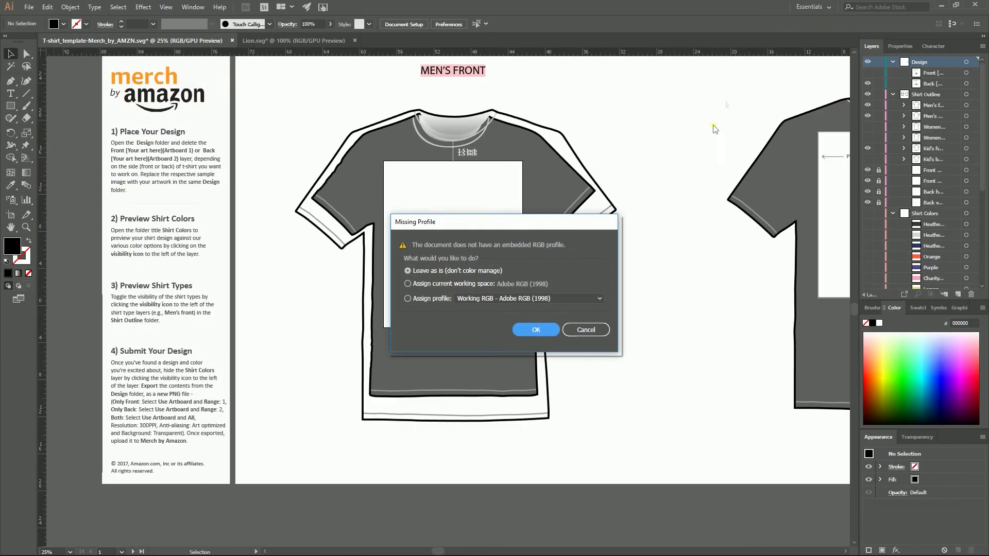
pyautogui.click(531, 329)
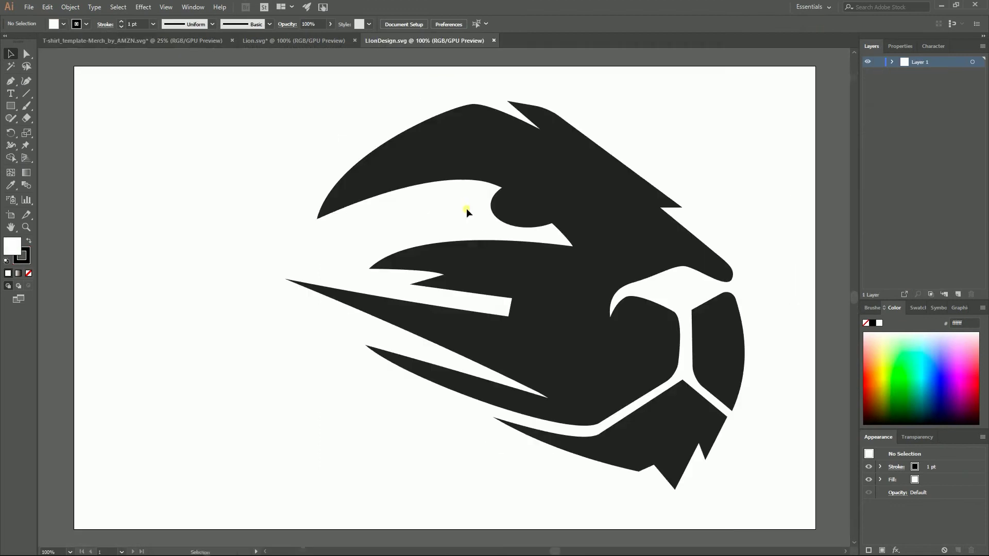
# Step: Release the lion's clipping mask and delete the white background path
pyautogui.click(475, 207)
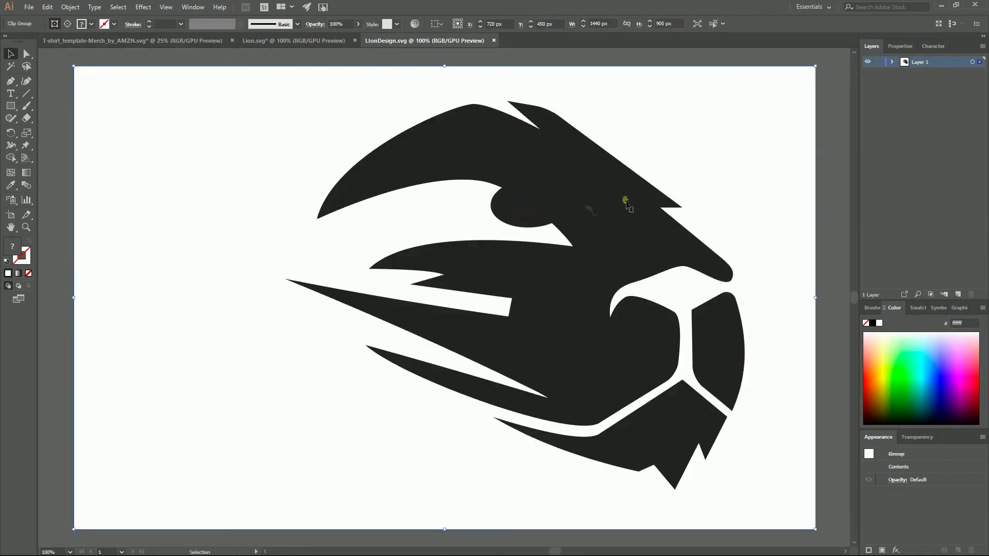
pyautogui.click(889, 62)
pyautogui.click(950, 73)
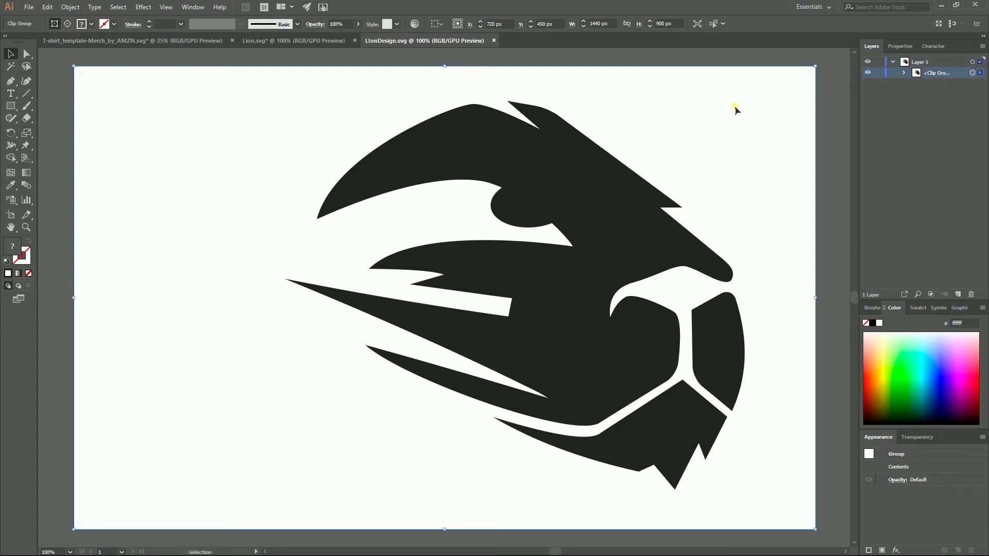
pyautogui.rightClick(515, 264)
pyautogui.click(574, 350)
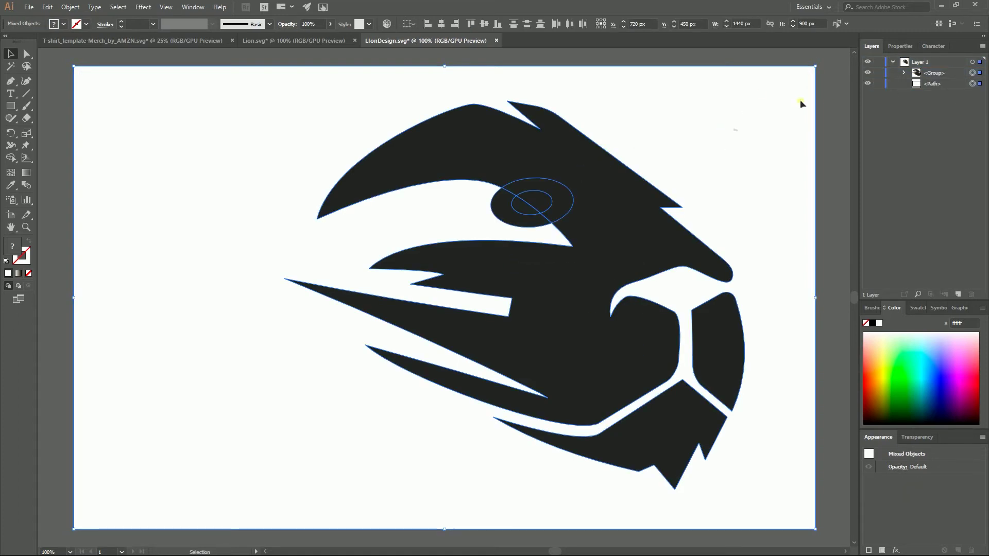
pyautogui.click(955, 84)
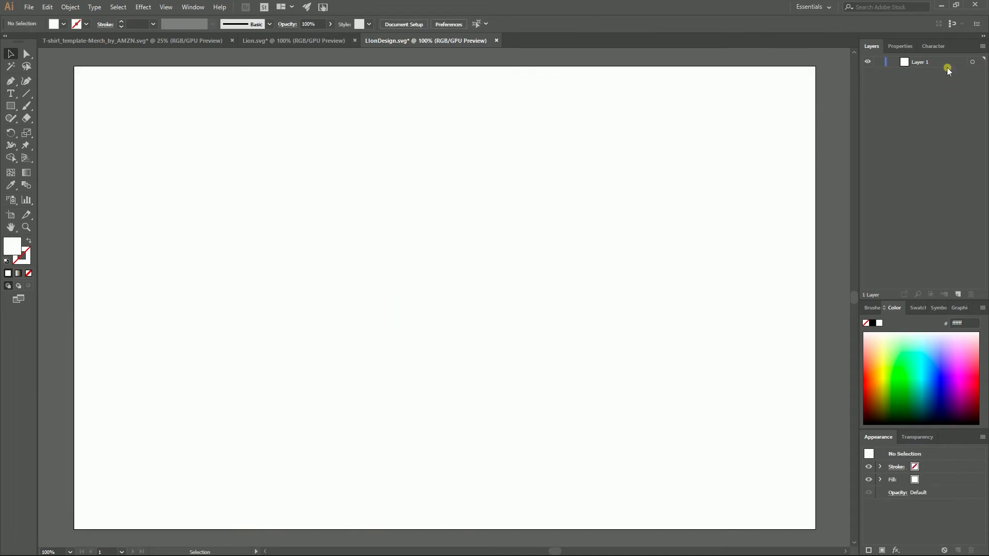
pyautogui.click(970, 84)
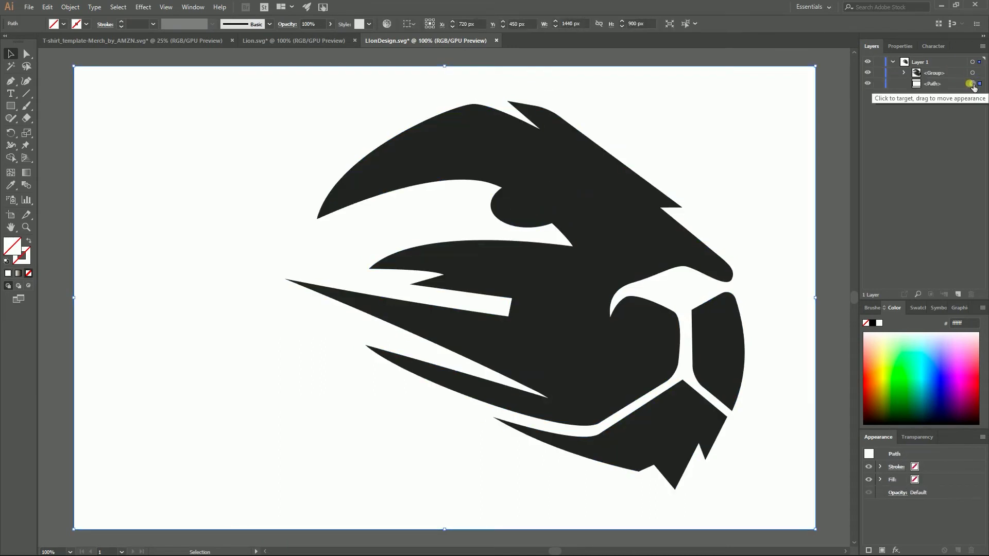
pyautogui.press('Delete')
# Step: Ungroup the lion and subtract the inner eye oval using Pathfinder Minus Front
pyautogui.click(973, 72)
pyautogui.hotkey('ctrl', 'shift', 'g')
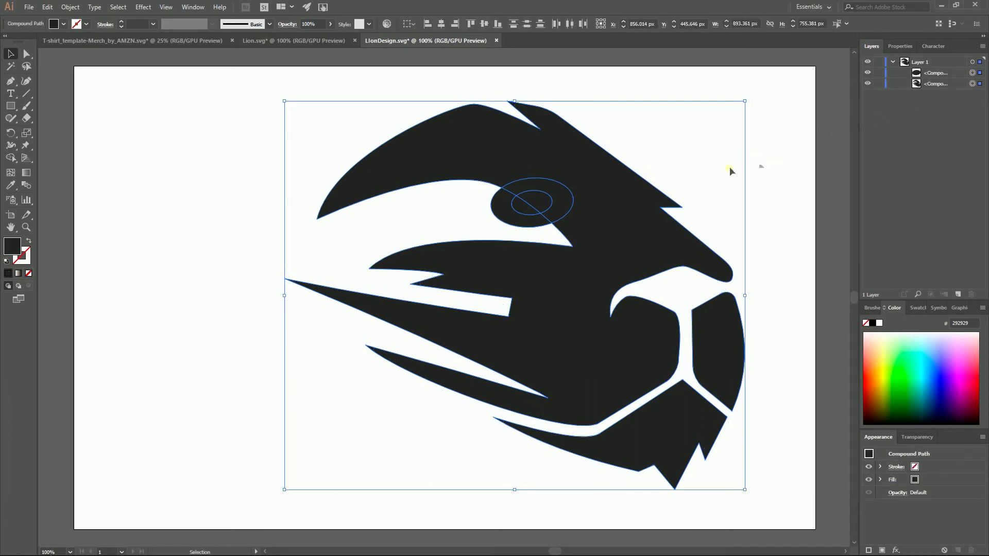
pyautogui.click(972, 73)
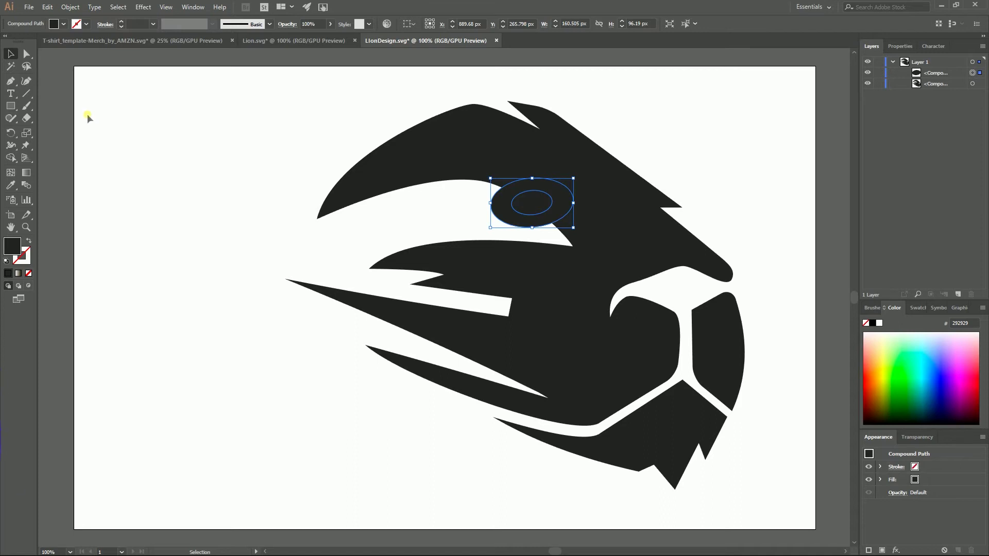
pyautogui.hotkey('ctrl', 'shift', 'alt', '8')
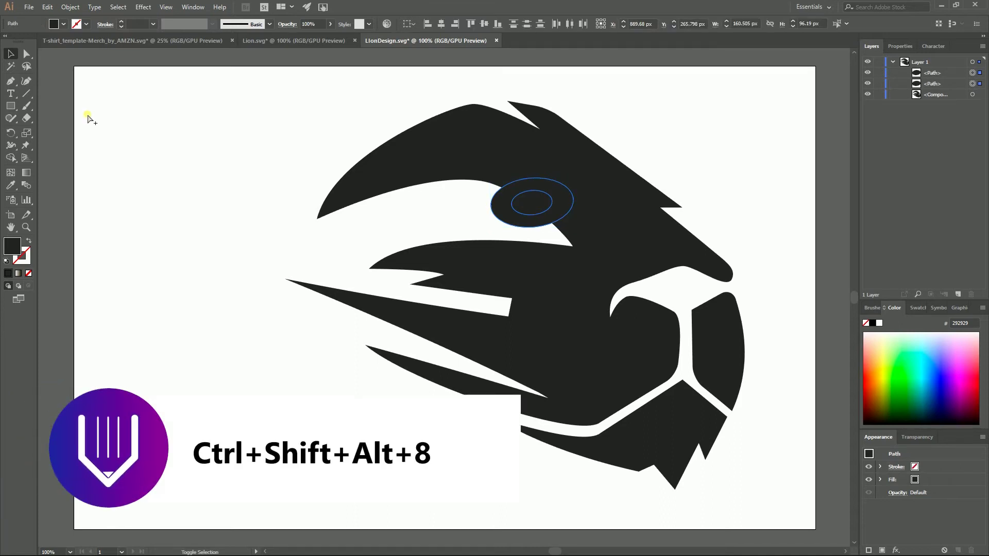
pyautogui.click(972, 94)
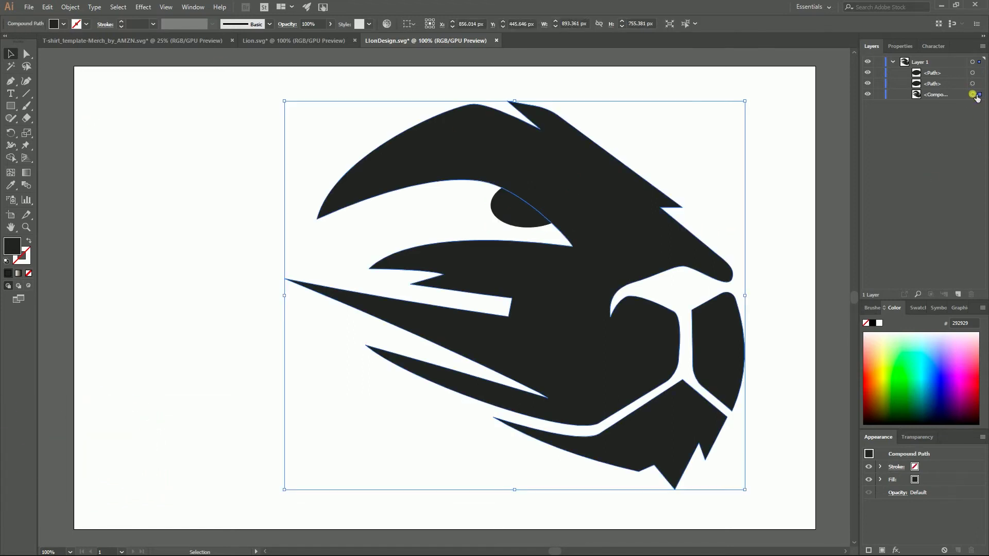
pyautogui.click(972, 73)
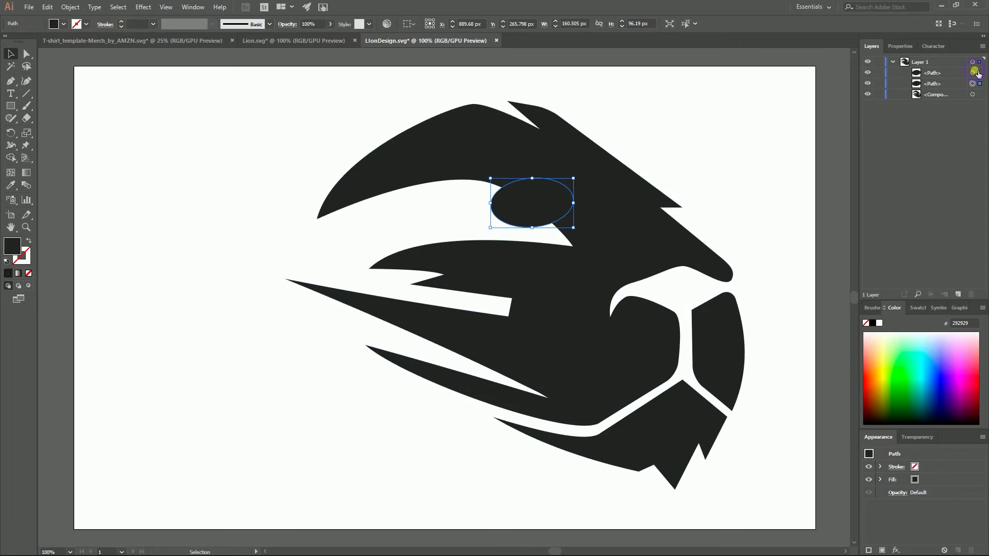
pyautogui.click(899, 46)
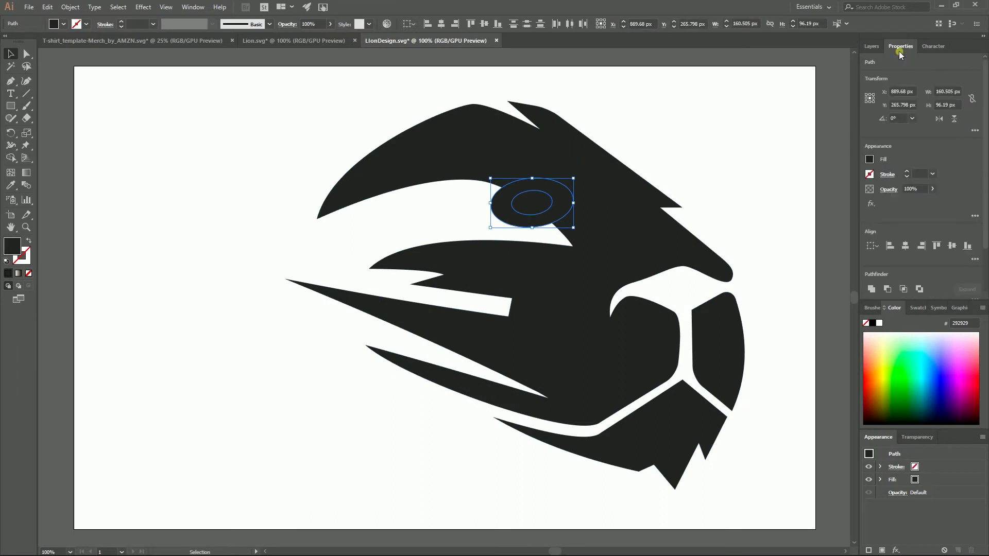
pyautogui.click(884, 289)
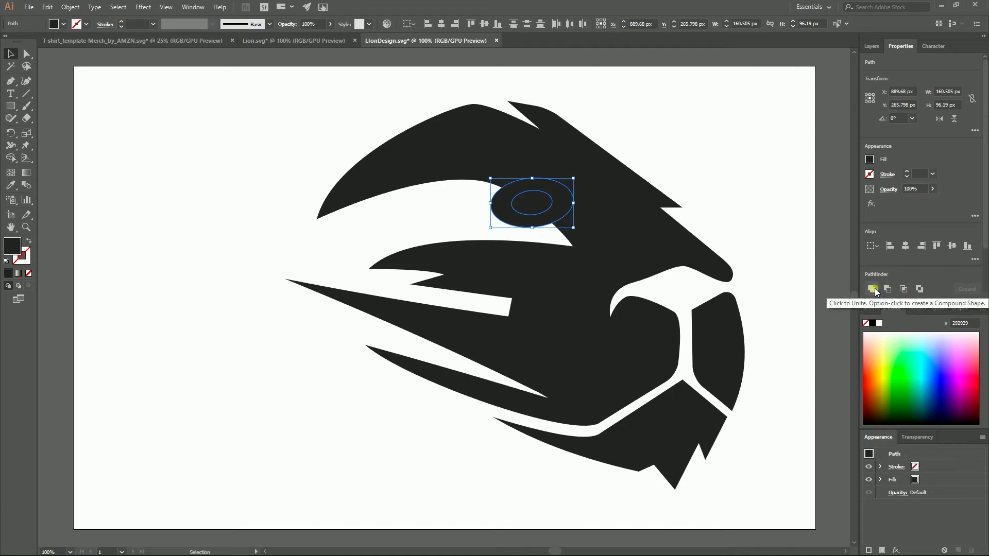
pyautogui.click(735, 145)
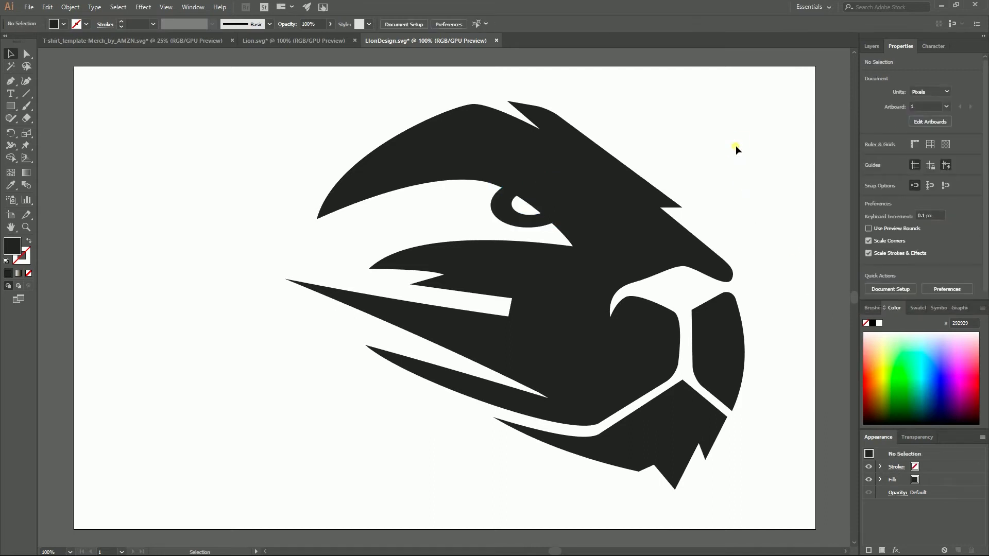
# Step: Group the lion's pieces and paste them into the T-shirt template
pyautogui.click(871, 46)
pyautogui.click(281, 106)
pyautogui.moveTo(281, 106); pyautogui.dragTo(728, 457)
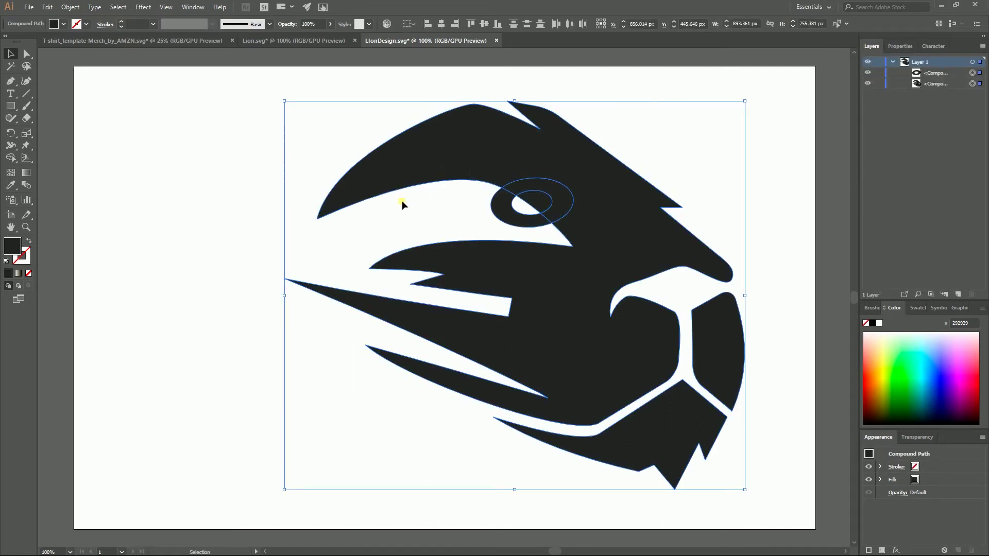
pyautogui.hotkey('ctrl', 'g')
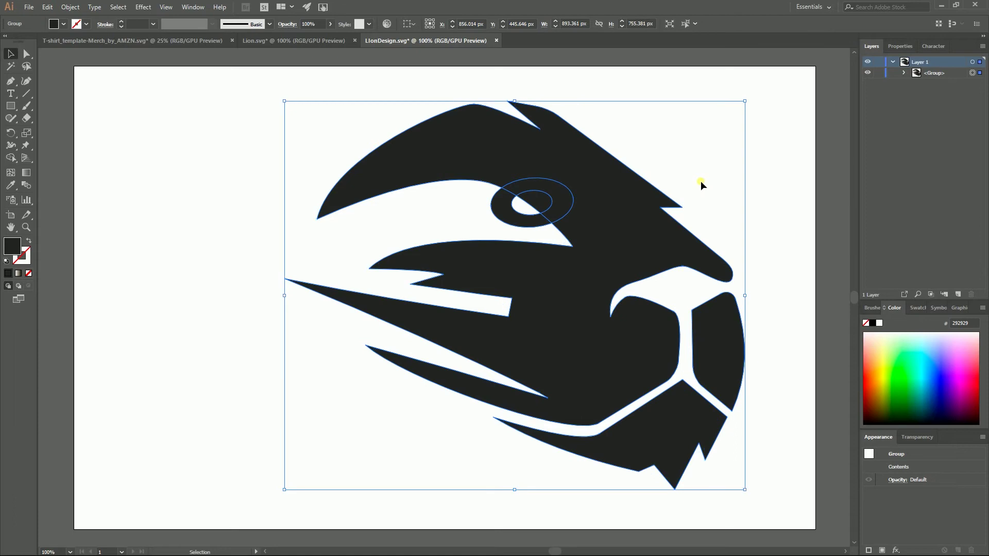
pyautogui.moveTo(625, 199); pyautogui.dragTo(499, 220)
pyautogui.click(513, 327)
# Step: Position the lion on the shirt front, rotated slightly clockwise
pyautogui.moveTo(509, 263); pyautogui.dragTo(478, 251)
pyautogui.moveTo(509, 178); pyautogui.dragTo(501, 164)
pyautogui.press('a')
pyautogui.press('v')
pyautogui.click(666, 201)
pyautogui.click(721, 140)
pyautogui.moveTo(453, 225)
pyautogui.mouseDown()
pyautogui.moveTo(470, 236)
pyautogui.moveTo(459, 235)
pyautogui.mouseUp()
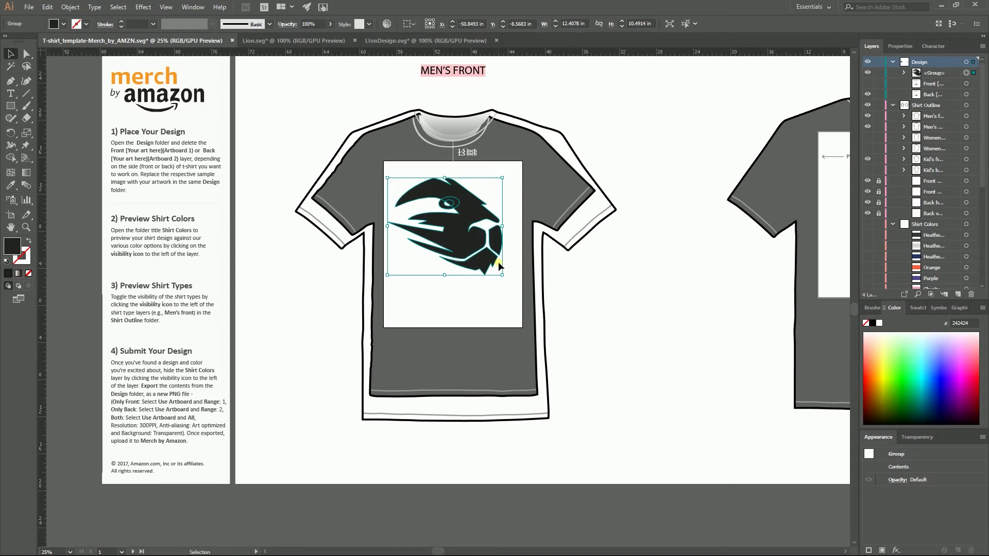
# Step: Scale the lion down slightly to about 11.78 × 9.96 in
pyautogui.moveTo(502, 177); pyautogui.dragTo(499, 180)
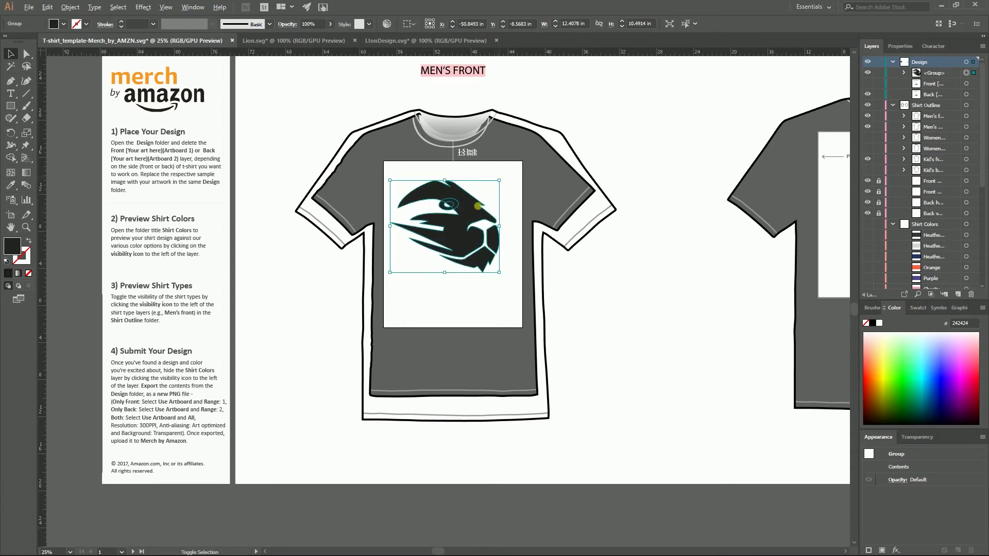
pyautogui.click(634, 149)
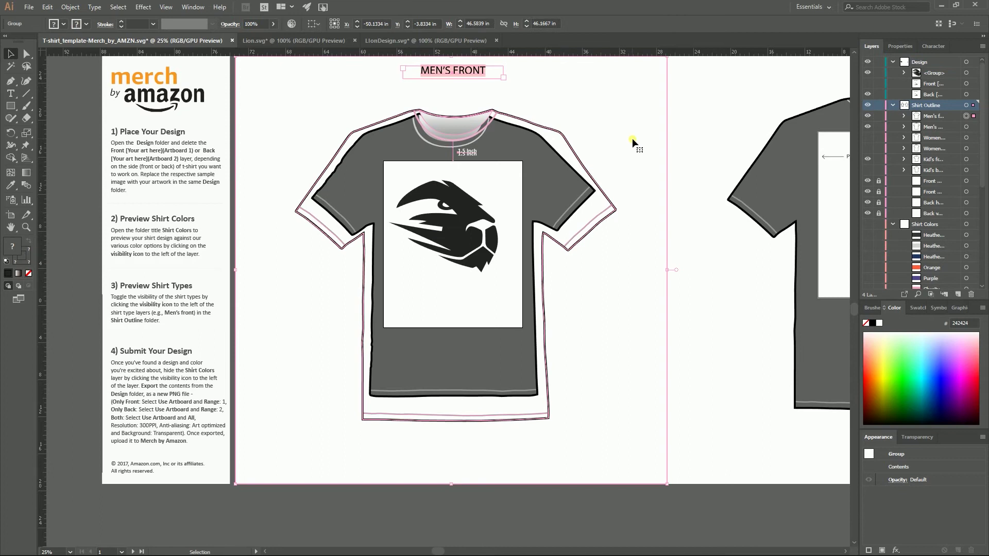
pyautogui.click(468, 239)
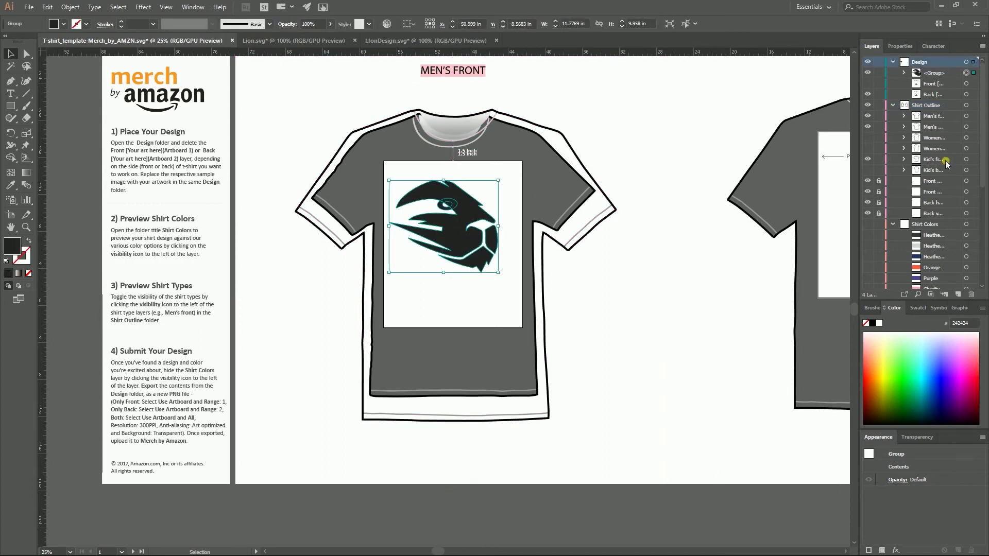
# Step: Hide the Shirt Colors layer so the shirts preview white
pyautogui.click(868, 171)
pyautogui.click(868, 171)
pyautogui.scroll(-3, 902, 227)
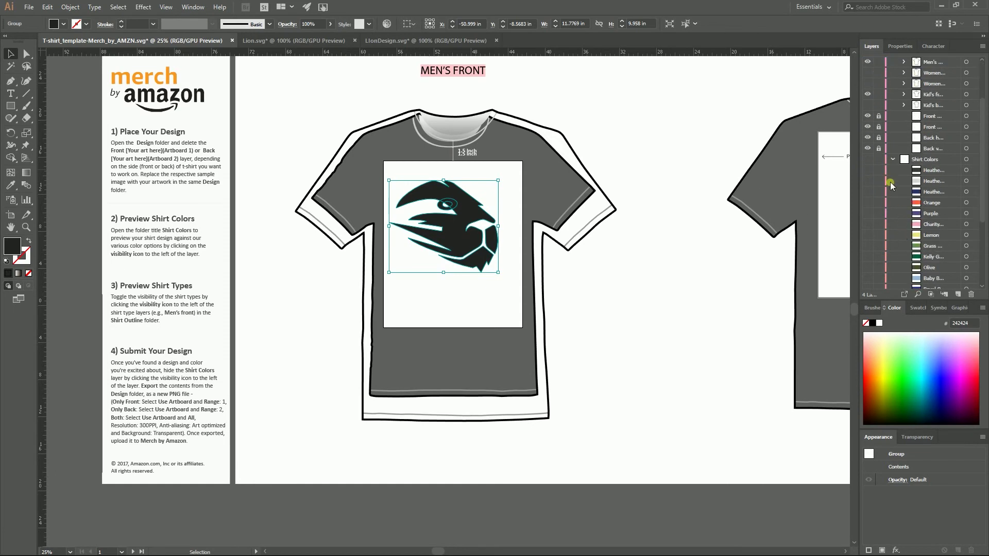
pyautogui.click(867, 159)
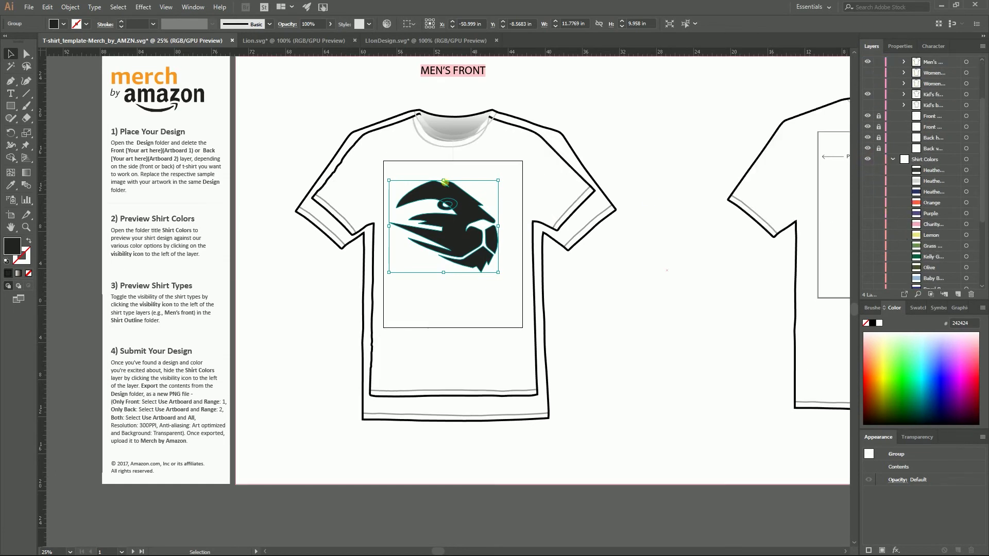
# Step: Preview the lion on Orange, Heather navy and Grass shirts, then restore dark grey heather
pyautogui.click(870, 204)
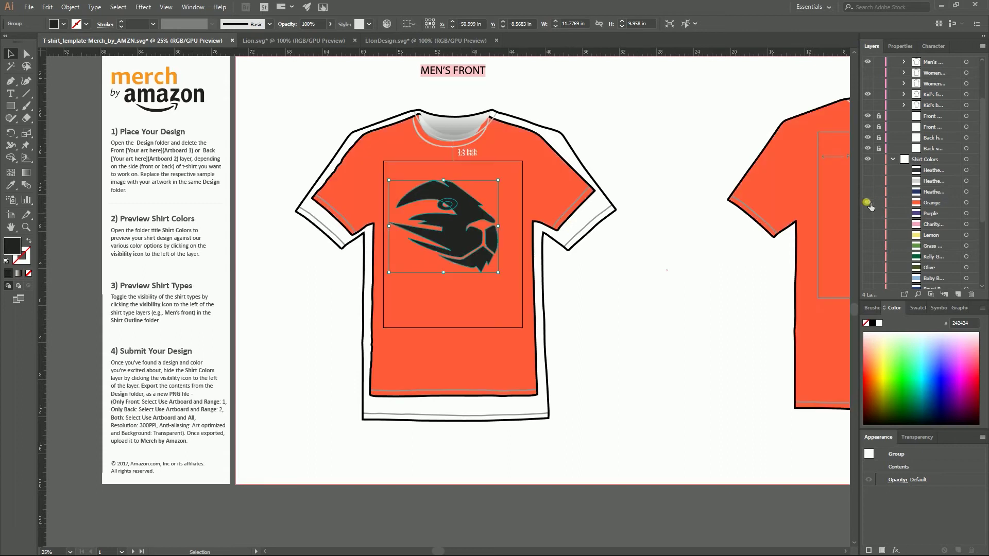
pyautogui.click(869, 204)
pyautogui.click(868, 192)
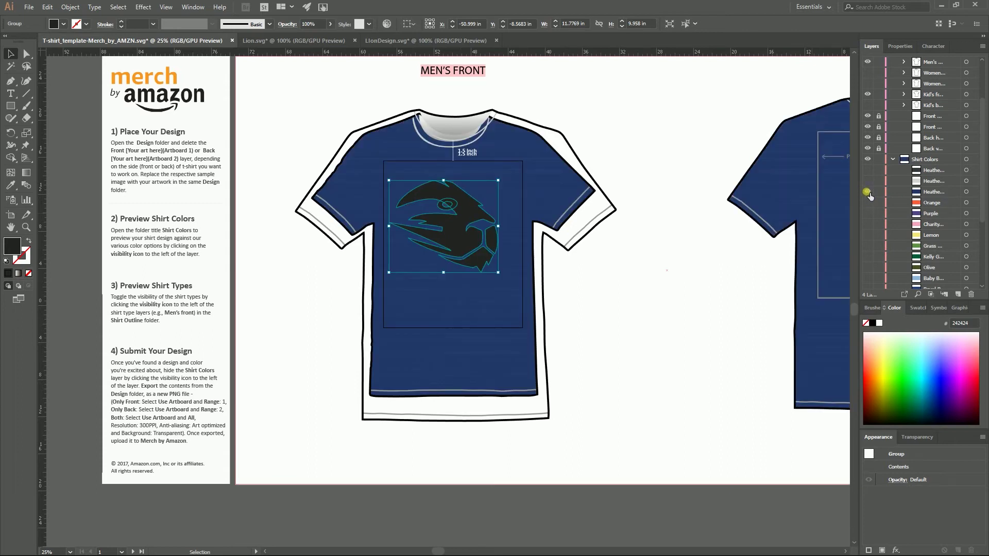
pyautogui.click(868, 192)
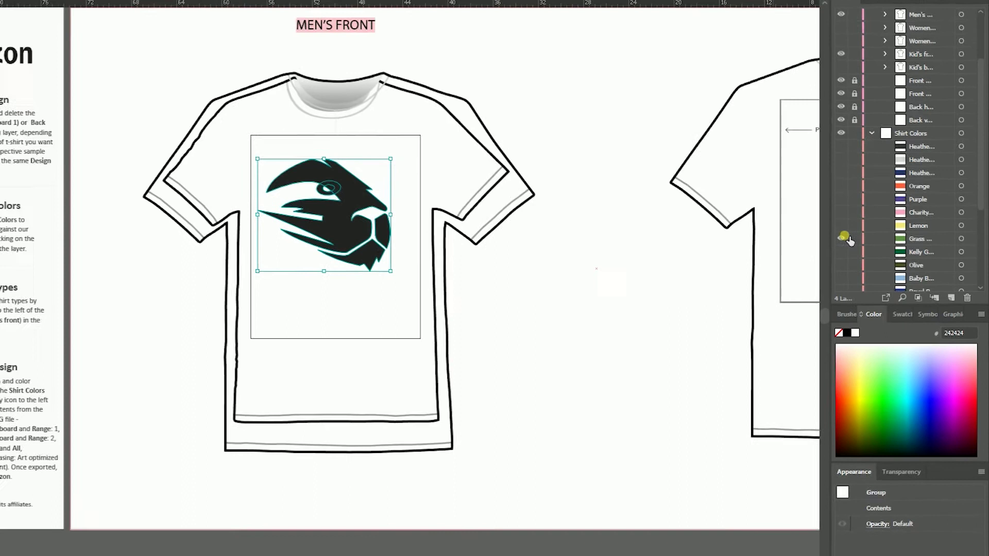
pyautogui.click(868, 245)
pyautogui.click(771, 218)
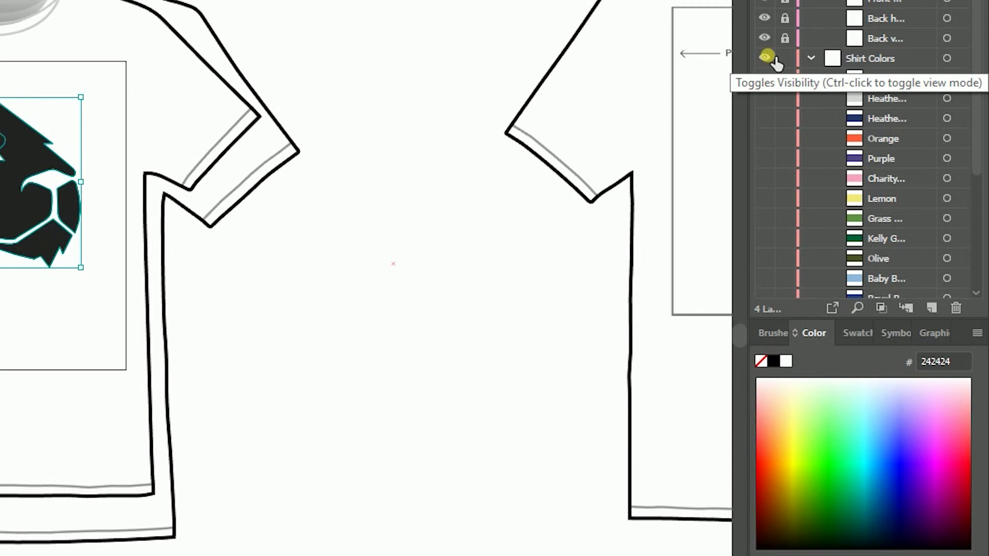
pyautogui.click(766, 58)
pyautogui.click(767, 59)
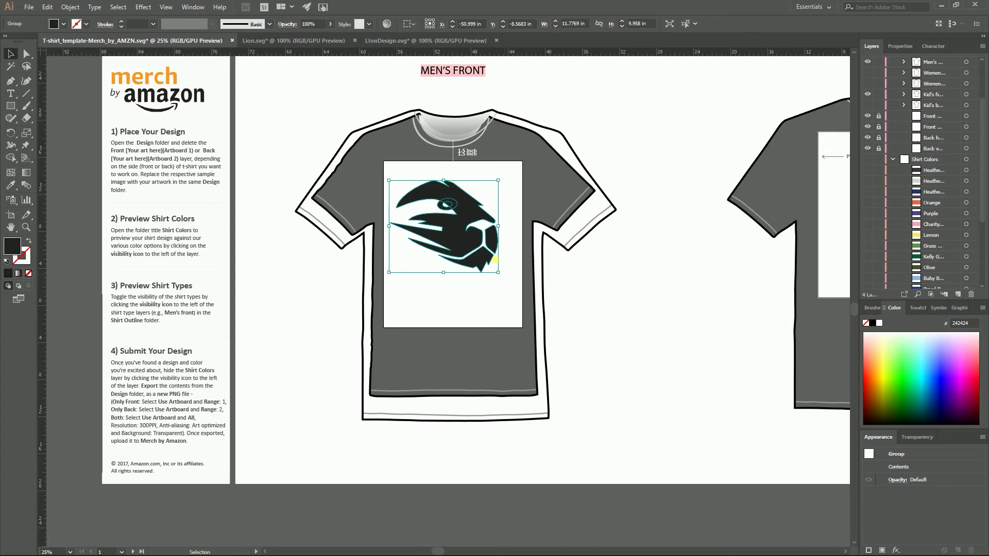
# Step: In Export for Screens, rename the lion artboard to LIonDesign
pyautogui.click(23, 10)
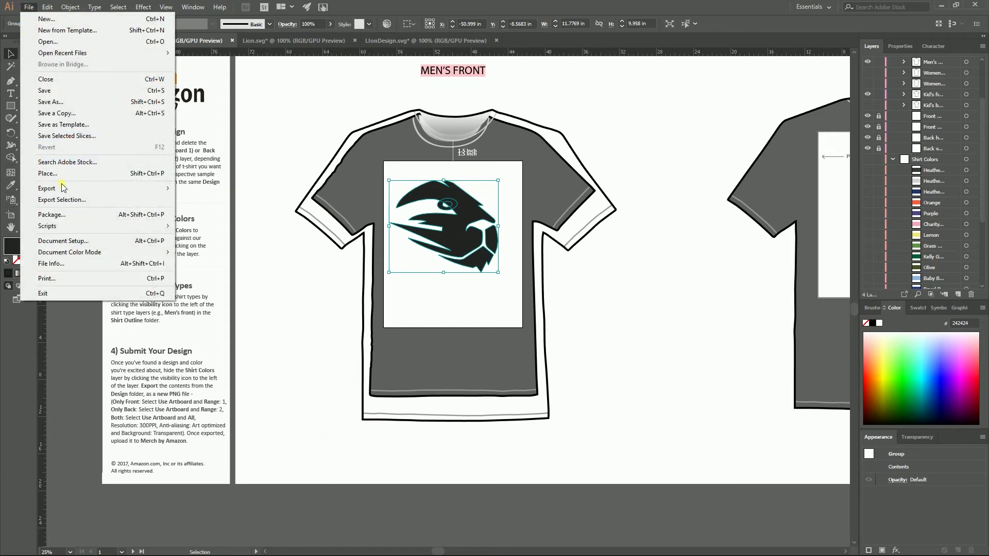
pyautogui.click(60, 201)
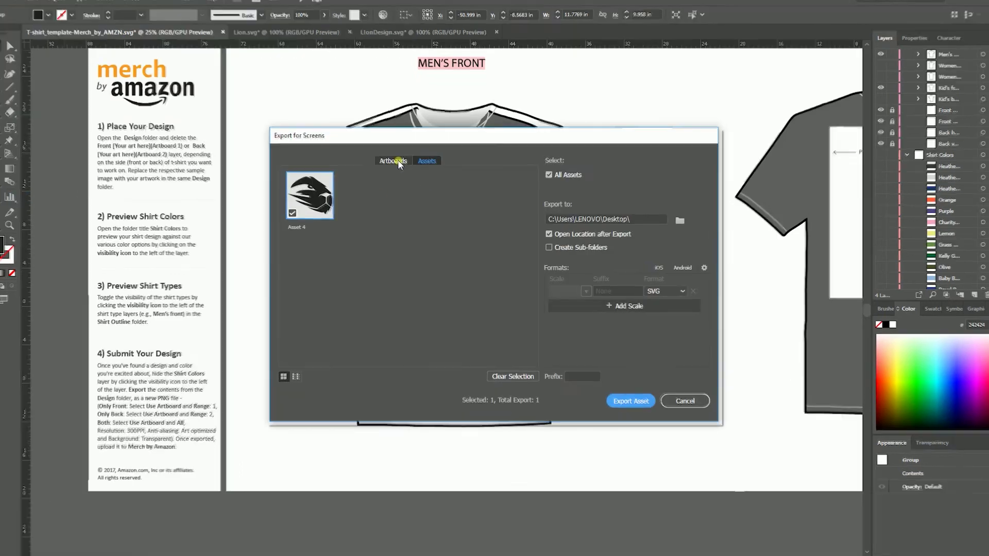
pyautogui.click(398, 161)
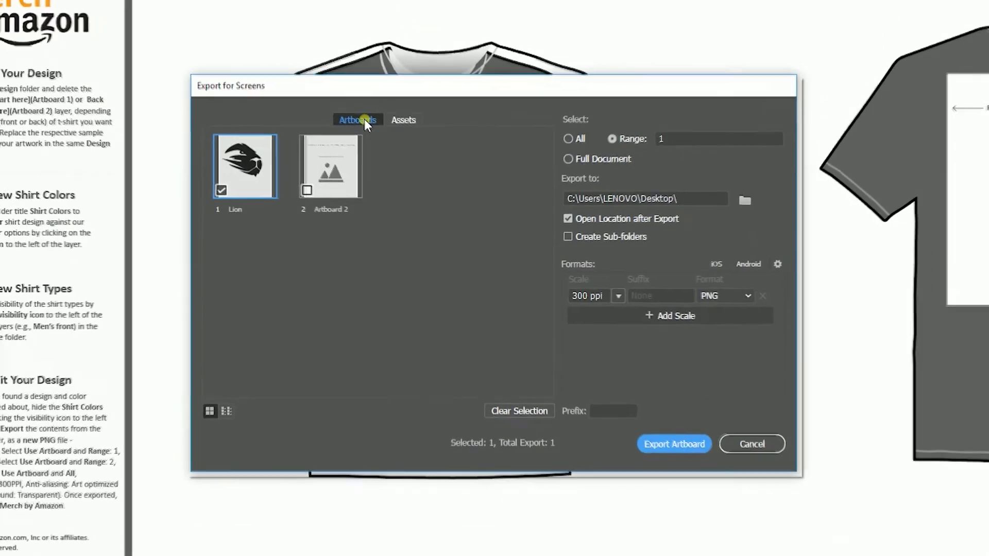
pyautogui.click(171, 193)
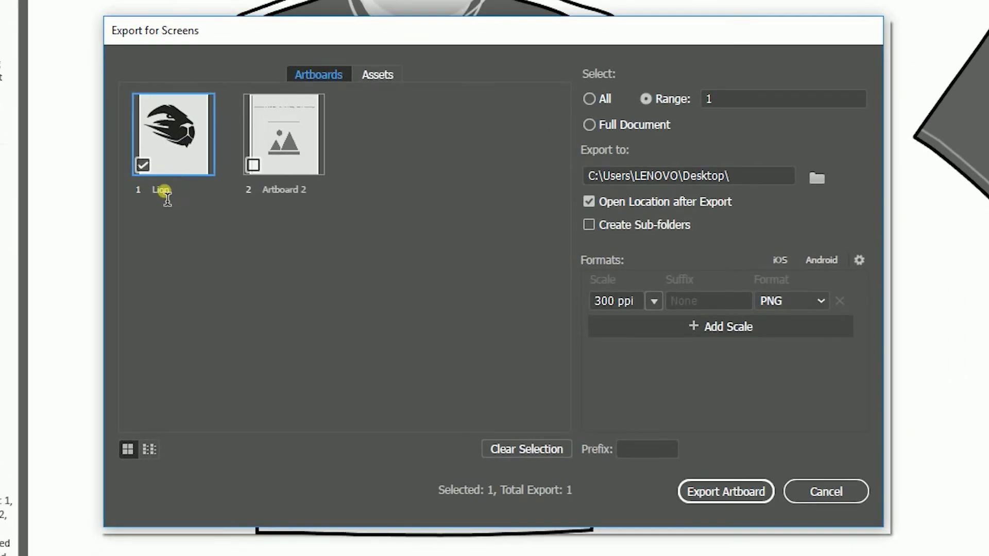
pyautogui.press('BackSpace')
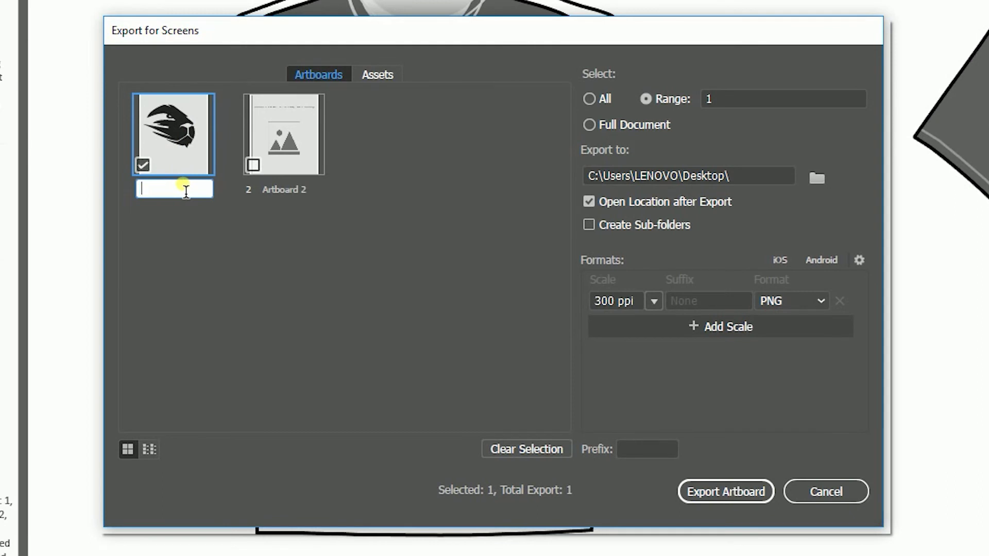
pyautogui.write('LIonDesign')
pyautogui.press('Return')
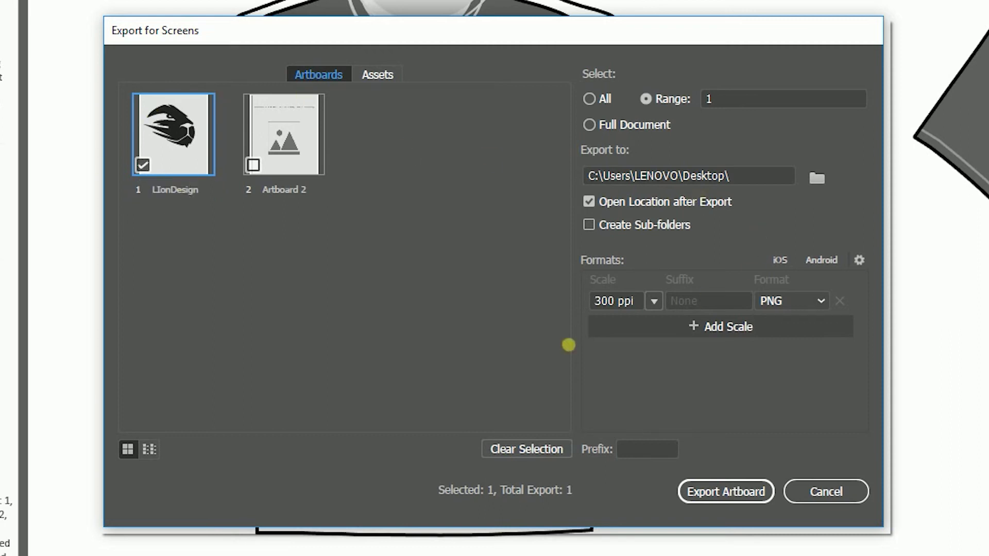
# Step: Set the export to 300 ppi PNG with the Desktop as destination
pyautogui.click(653, 302)
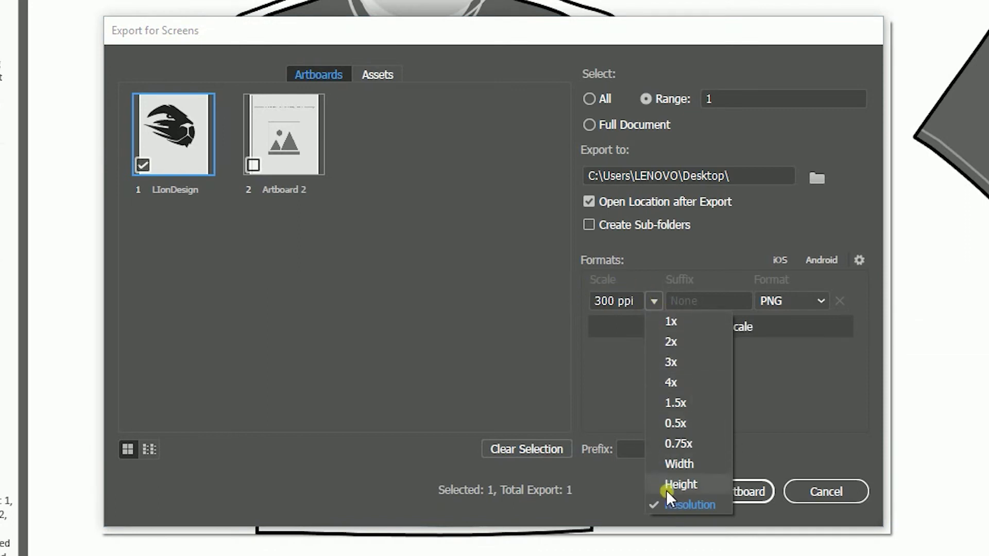
pyautogui.click(681, 503)
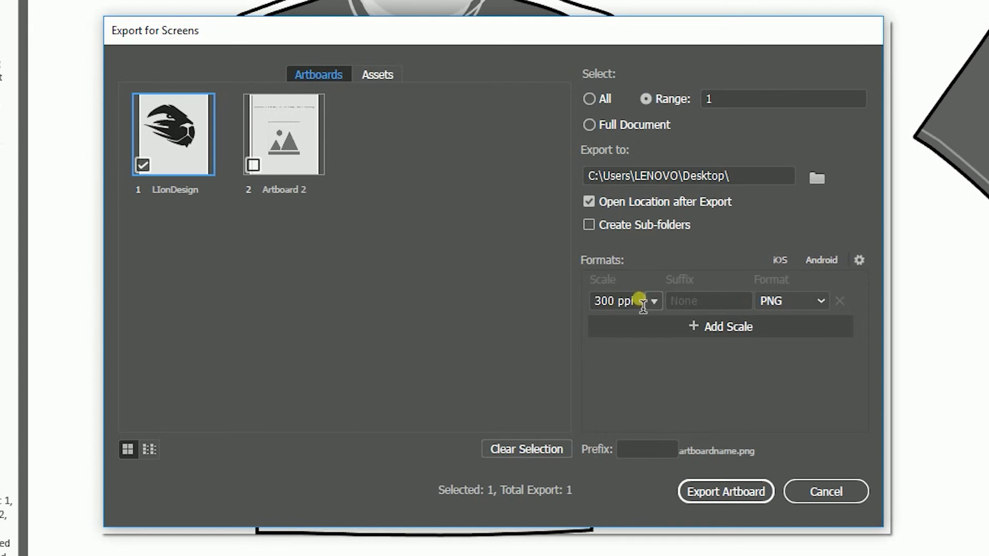
pyautogui.click(800, 301)
pyautogui.click(791, 320)
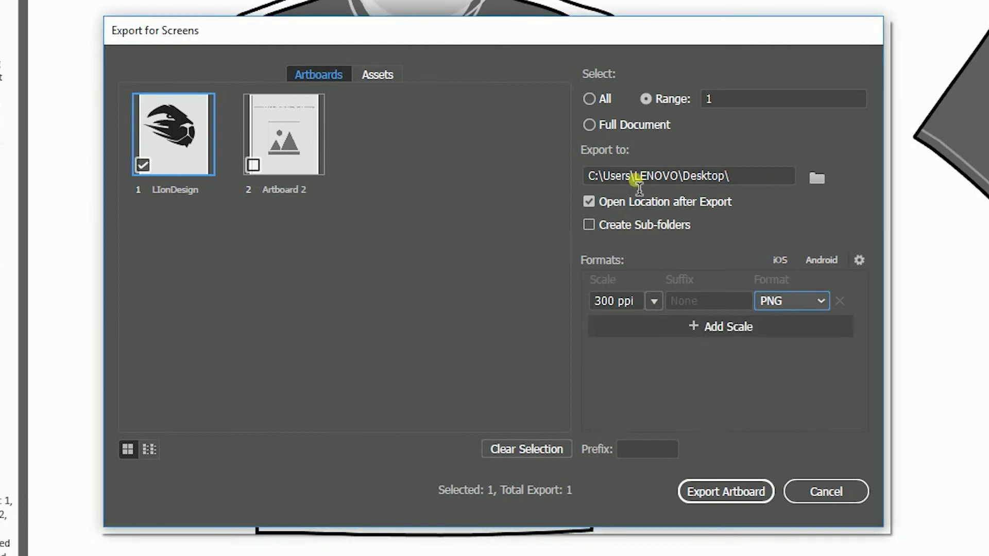
pyautogui.click(818, 179)
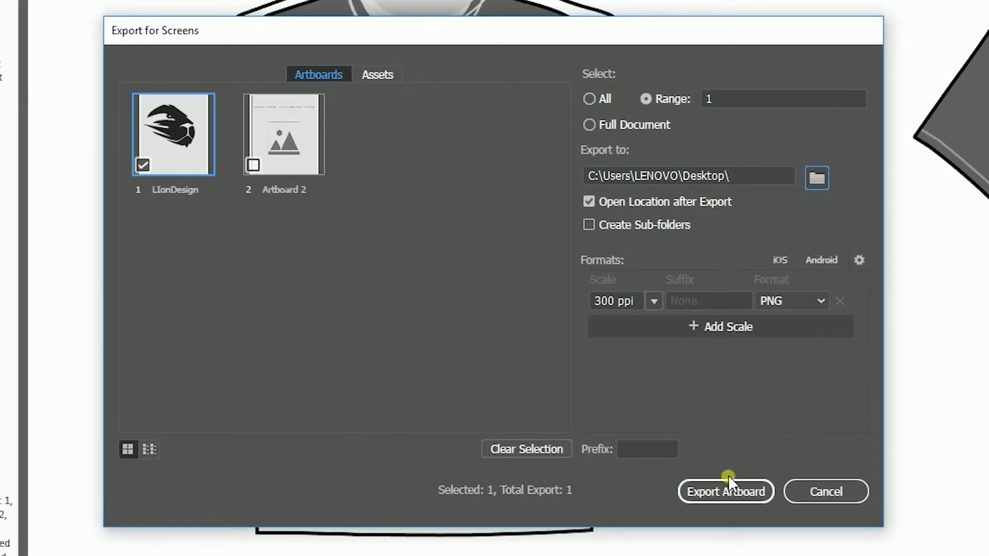
# Step: Export the artboard and upload LIonDesign.png as the Merch artwork
pyautogui.click(729, 490)
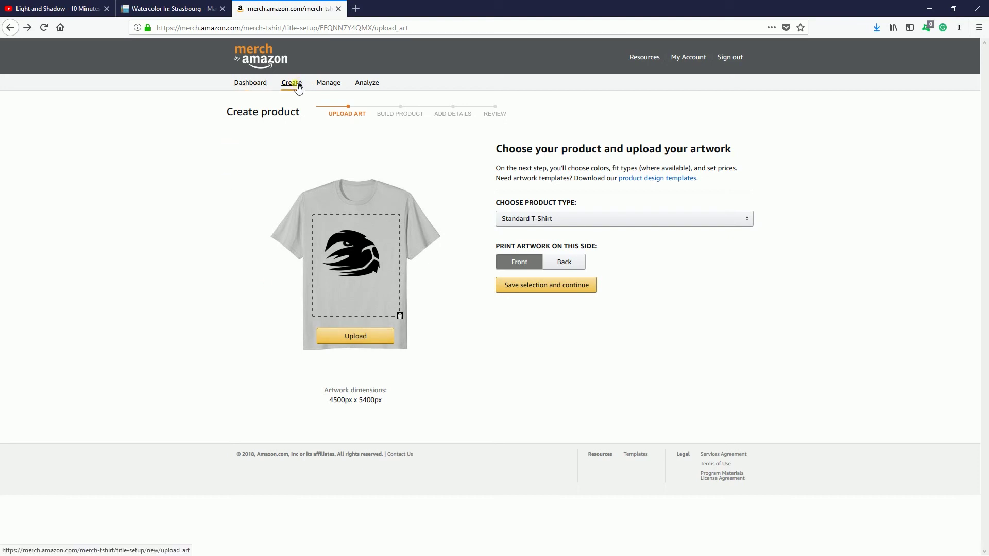
pyautogui.click(355, 336)
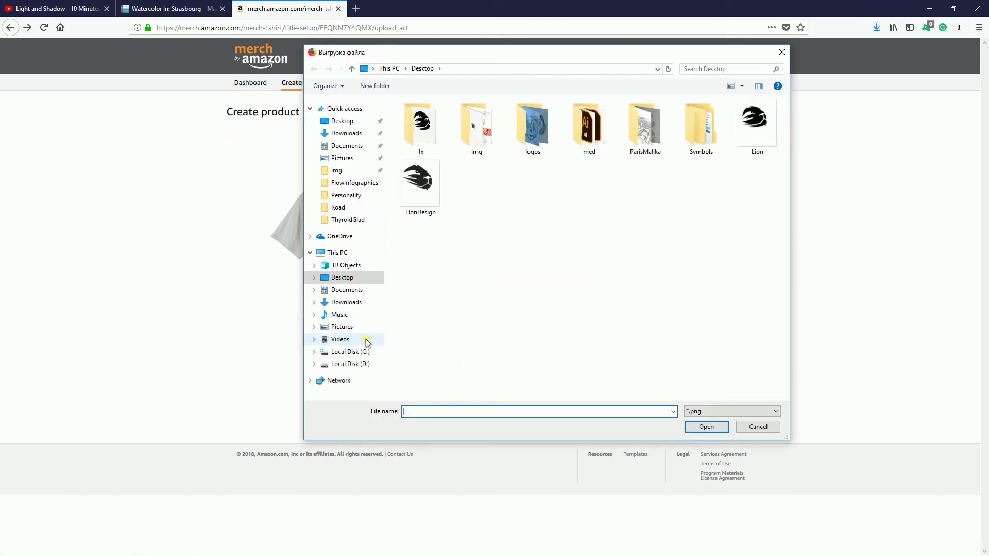
pyautogui.doubleClick(422, 179)
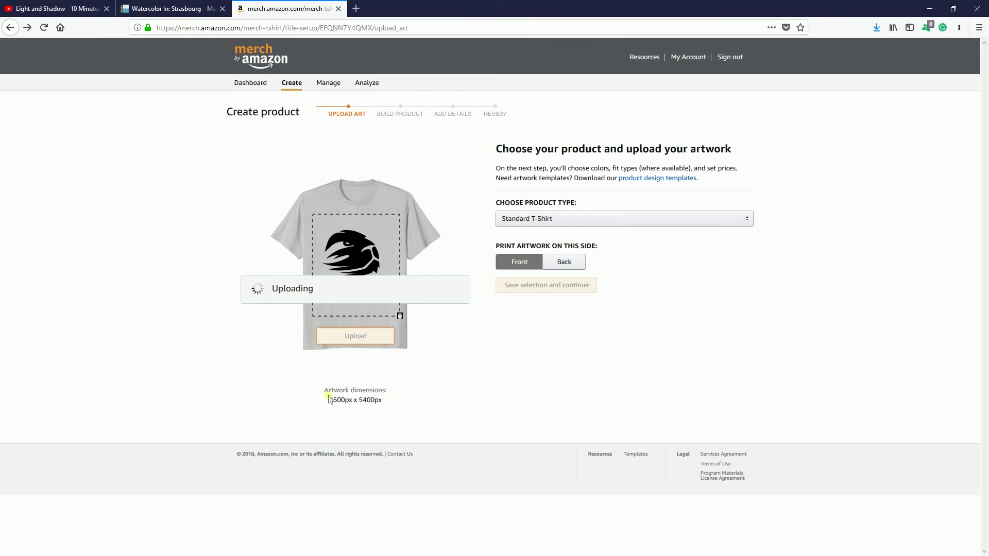
# Step: Keep Standard T-Shirt with front placement and save the selection
pyautogui.tripleClick(353, 394)
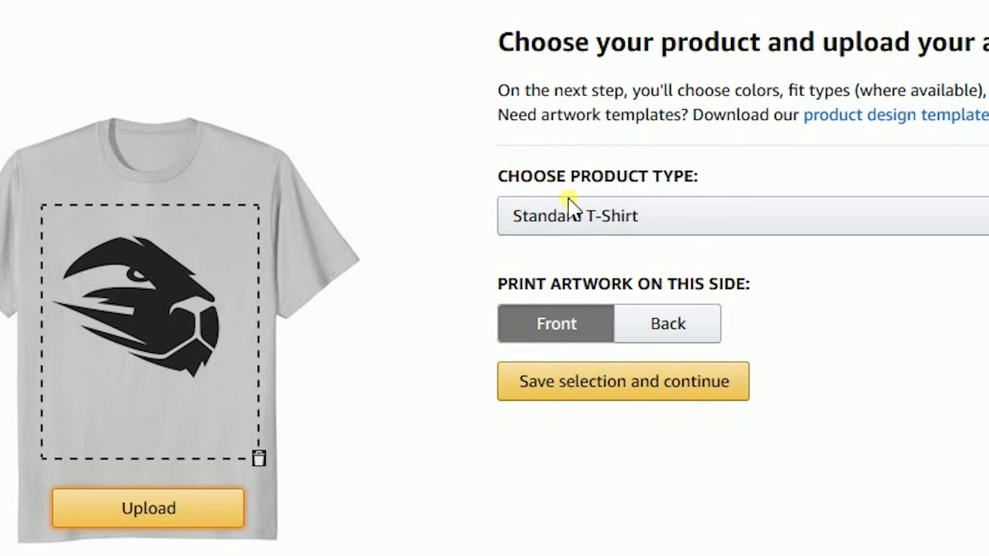
pyautogui.click(654, 221)
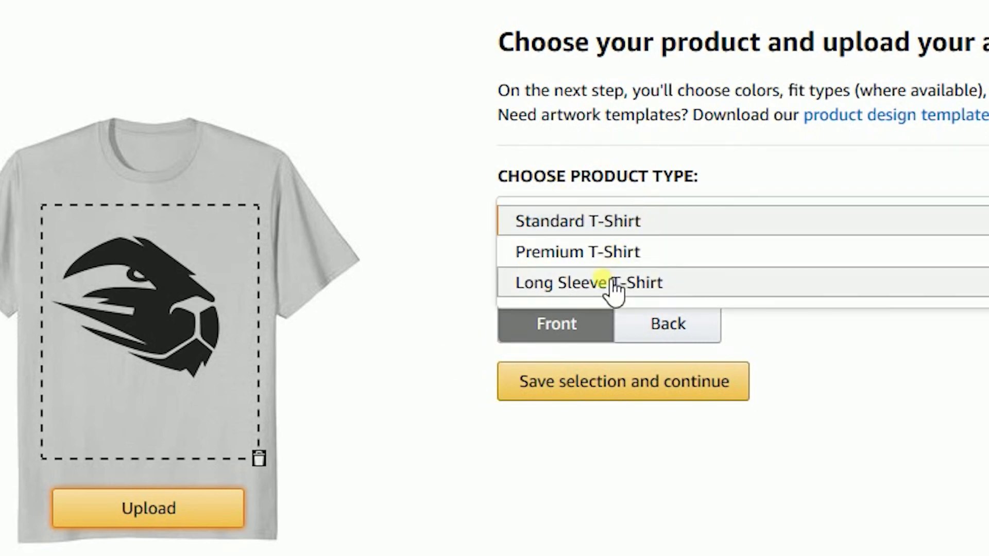
pyautogui.click(633, 183)
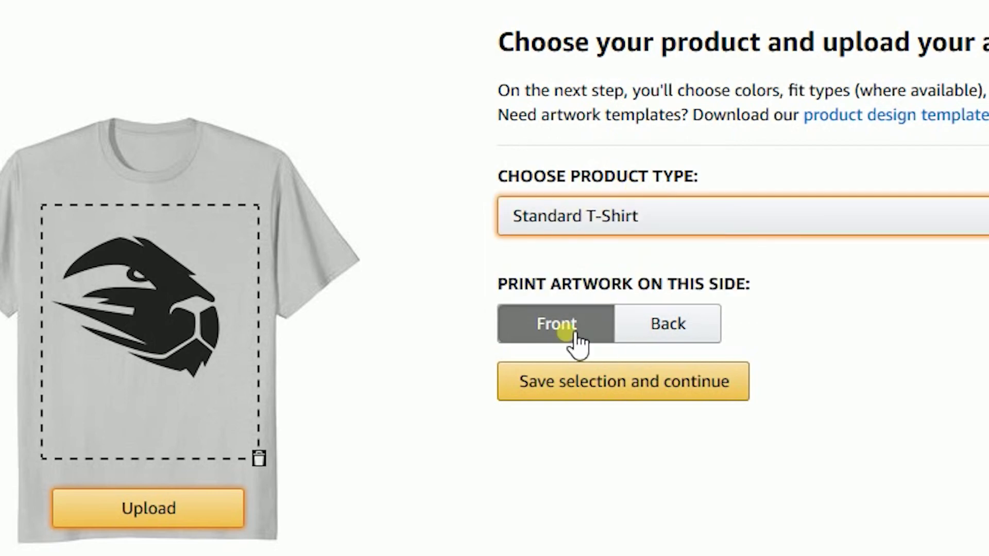
pyautogui.click(673, 399)
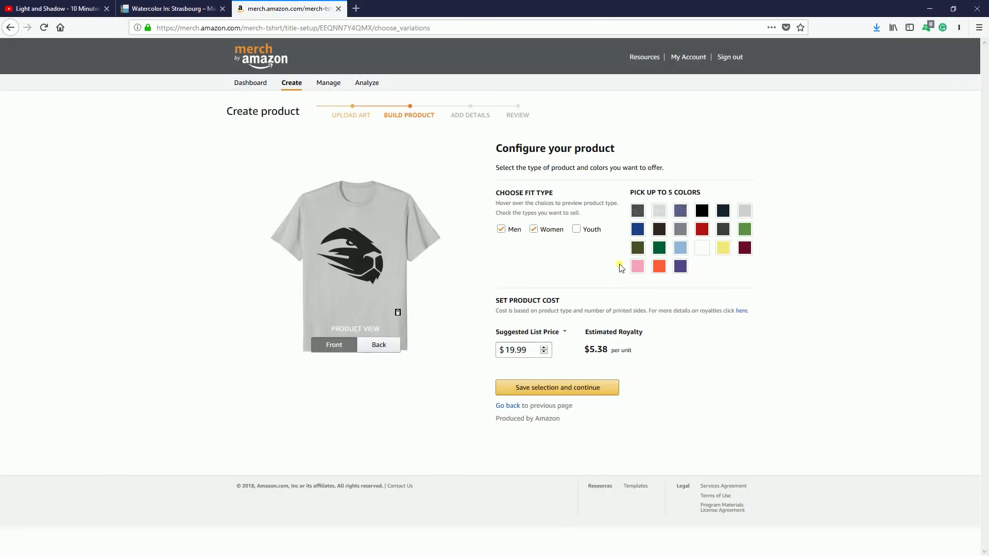
# Step: Add White as a shirt colour and enable the Youth fit alongside Men and Women
pyautogui.click(708, 256)
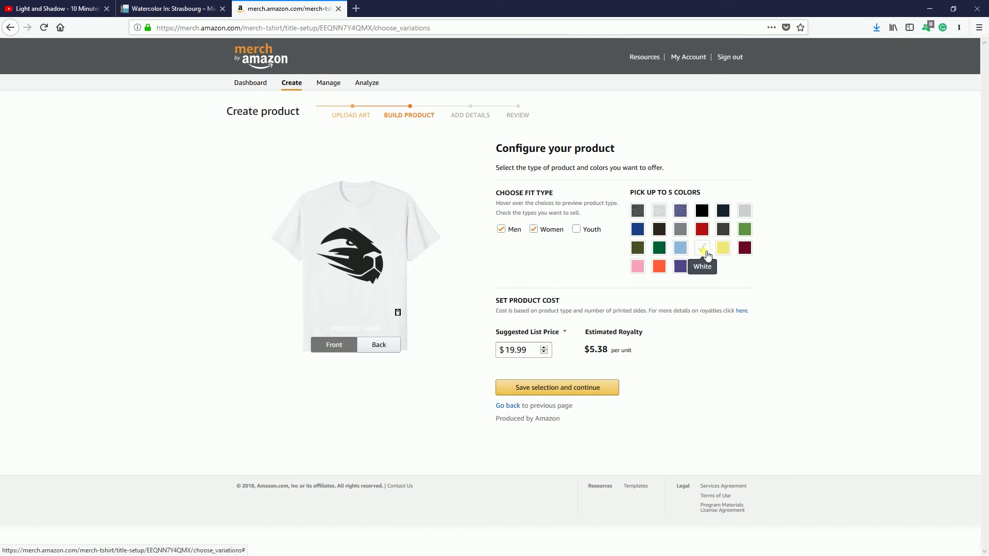
pyautogui.click(577, 229)
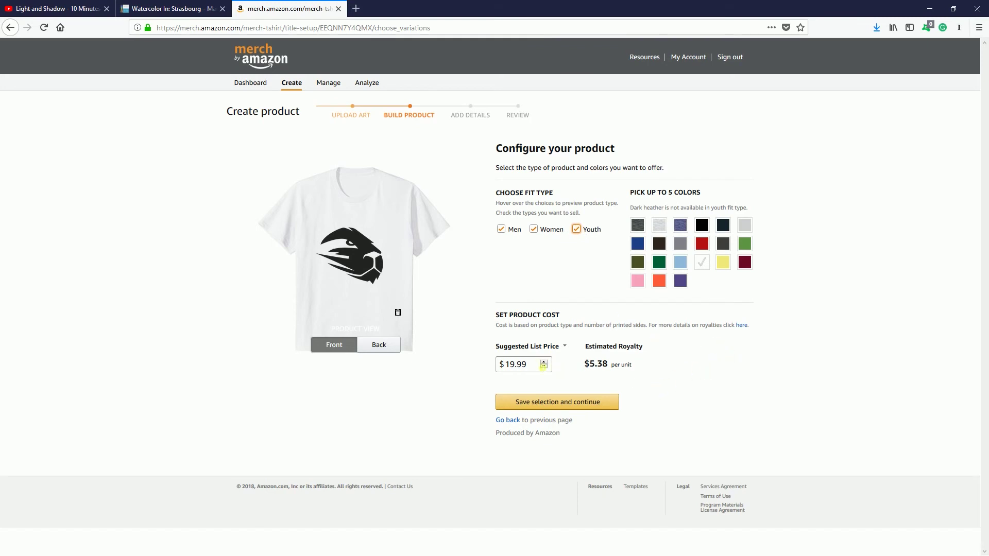
pyautogui.click(564, 347)
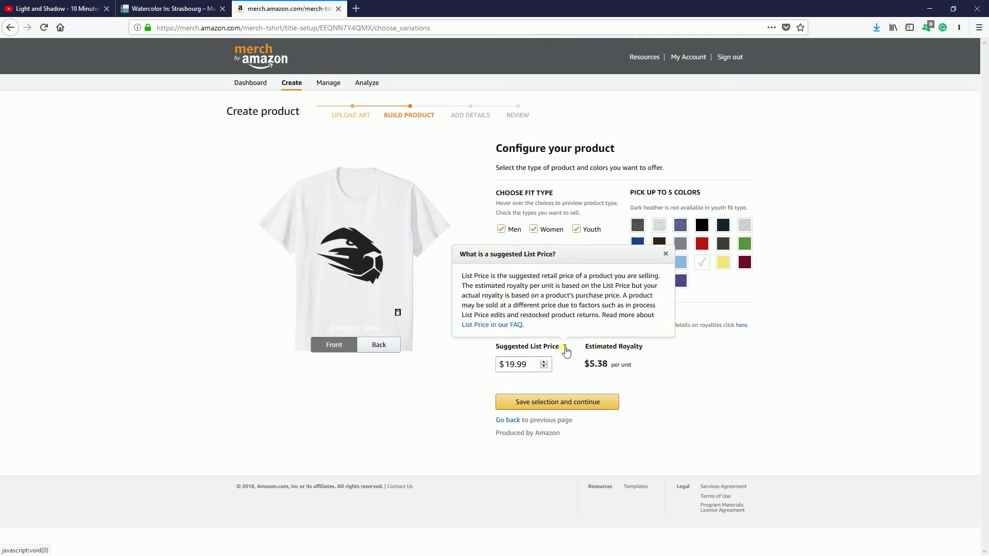
pyautogui.click(524, 366)
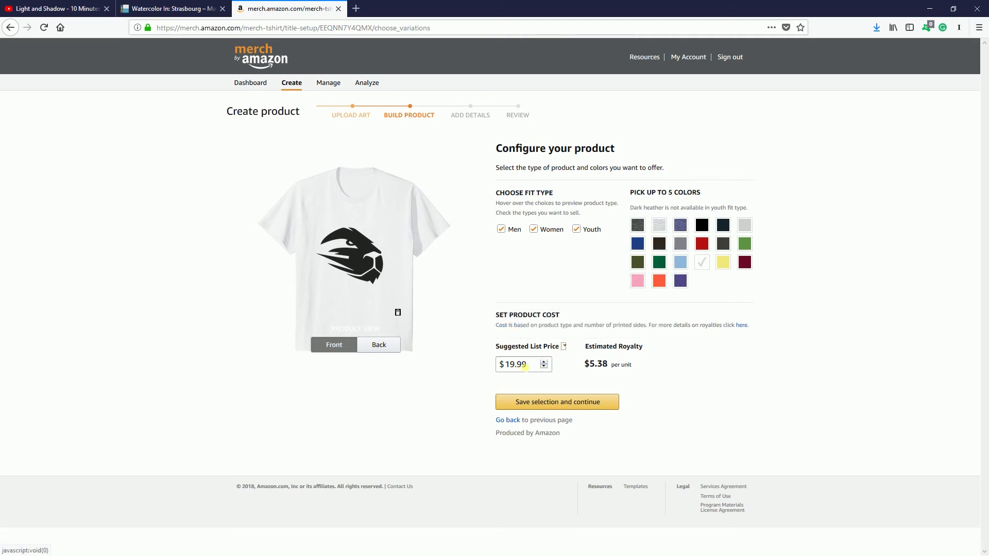
# Step: Change the suggested list price to $17.99 and save the selection
pyautogui.click(529, 362)
pyautogui.press('BackSpace')
pyautogui.write('5')
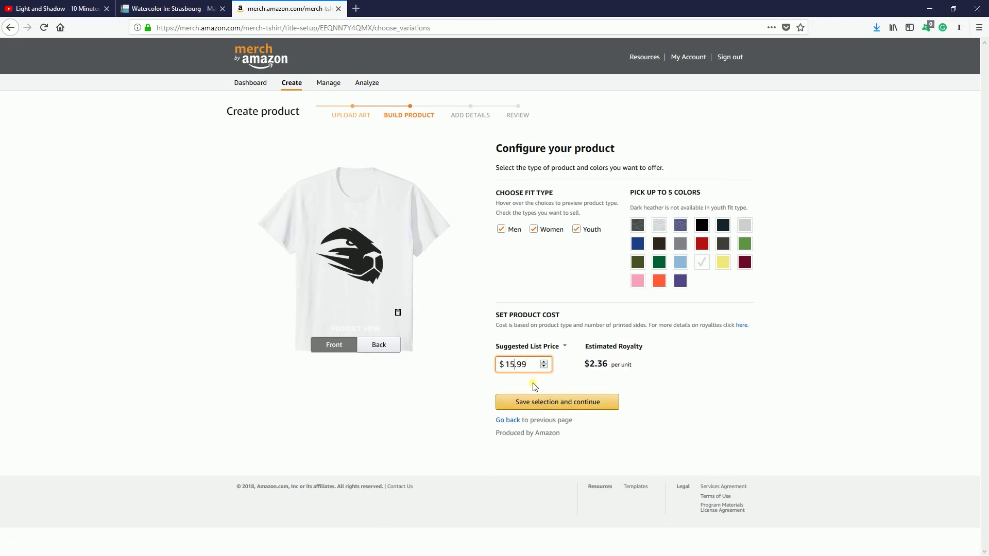
pyautogui.press('BackSpace')
pyautogui.write('7')
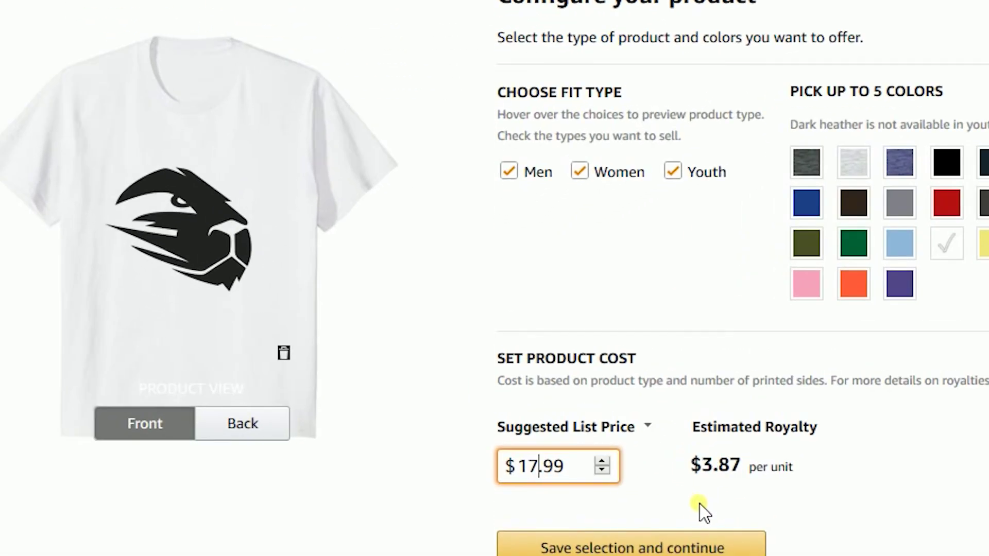
pyautogui.click(635, 547)
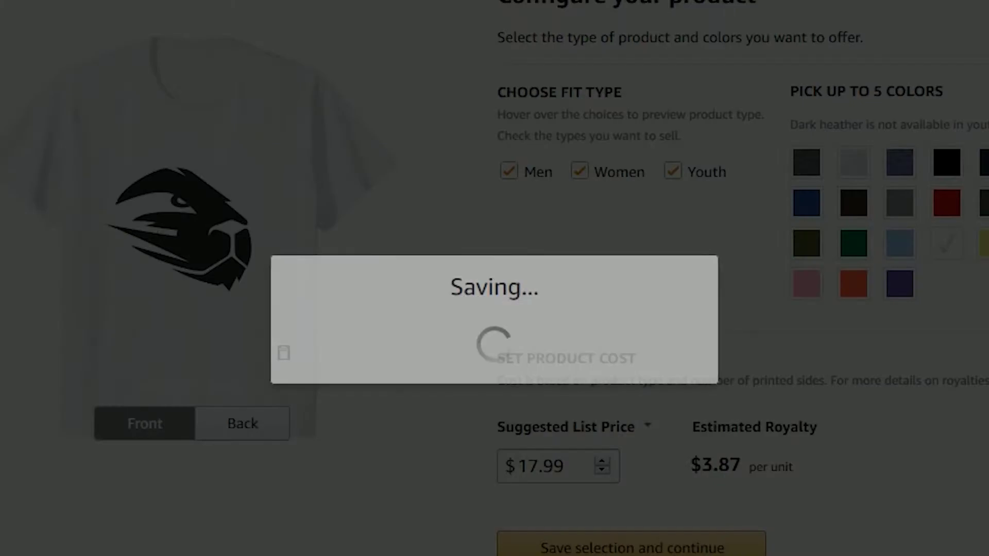
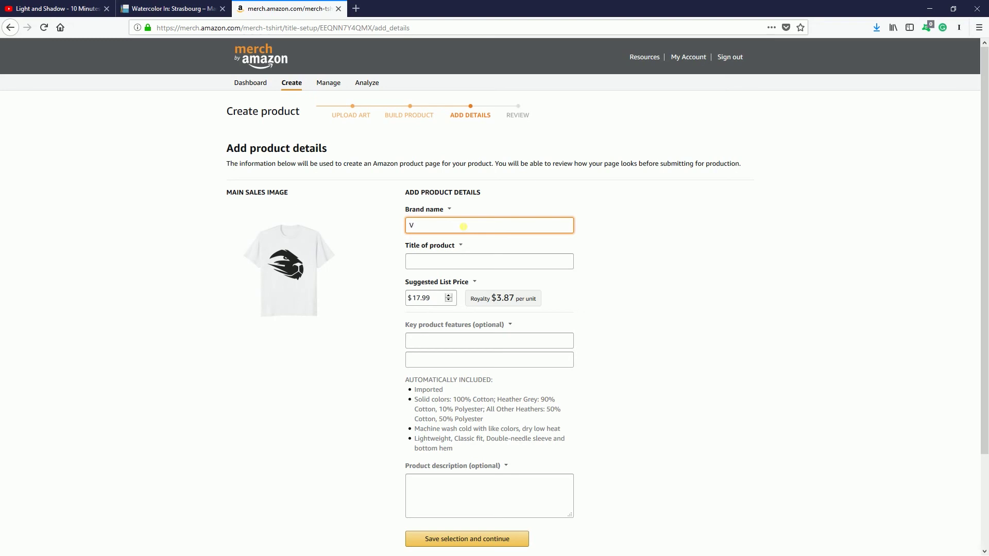
# Step: Enter the brand name in the Brand name field, correcting the mistyped letters
pyautogui.write('ntag')
pyautogui.press('BackSpace')
pyautogui.press('BackSpace')
pyautogui.press('BackSpace')
pyautogui.press('BackSpace')
pyautogui.press('BackSpace')
pyautogui.press('BackSpace')
pyautogui.write('Alex Vitori')
# Step: Title the product 'T-shirt with a lion maskot moving forward'
pyautogui.click(429, 266)
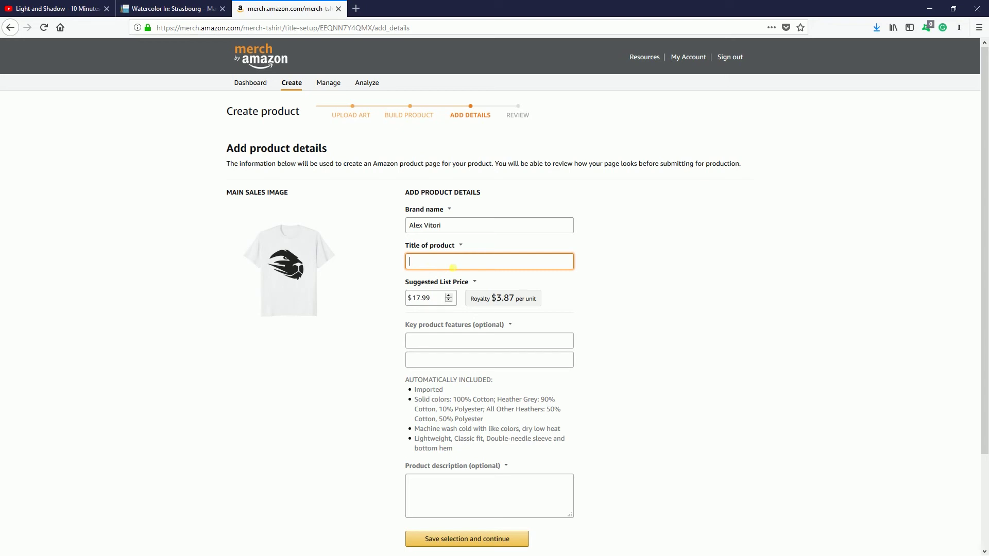
pyautogui.write('T-shirt with a lion maskot moving forward')
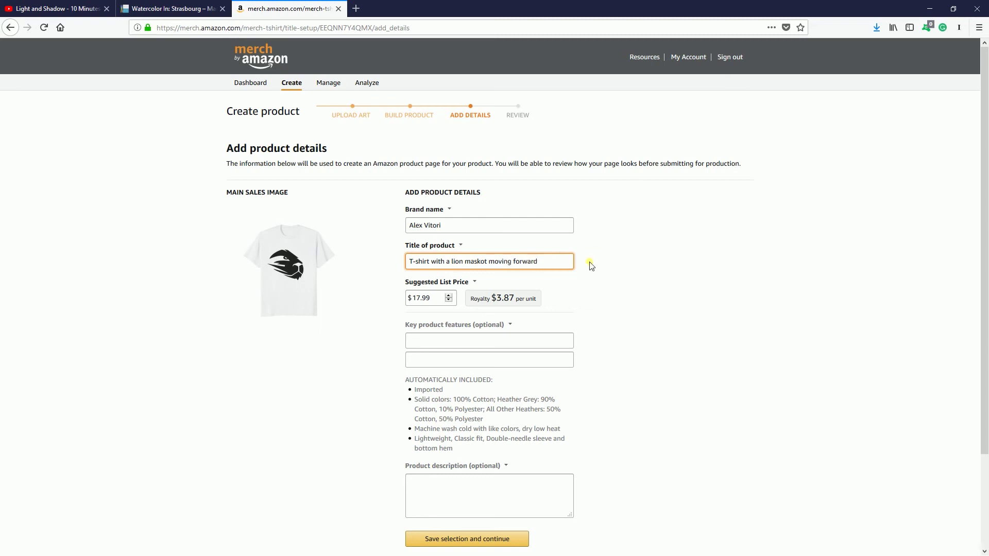
pyautogui.scroll(-2, 578, 281)
# Step: Add 'lion, mascot' as the first key feature and draft the white lion t-shirt description
pyautogui.click(449, 230)
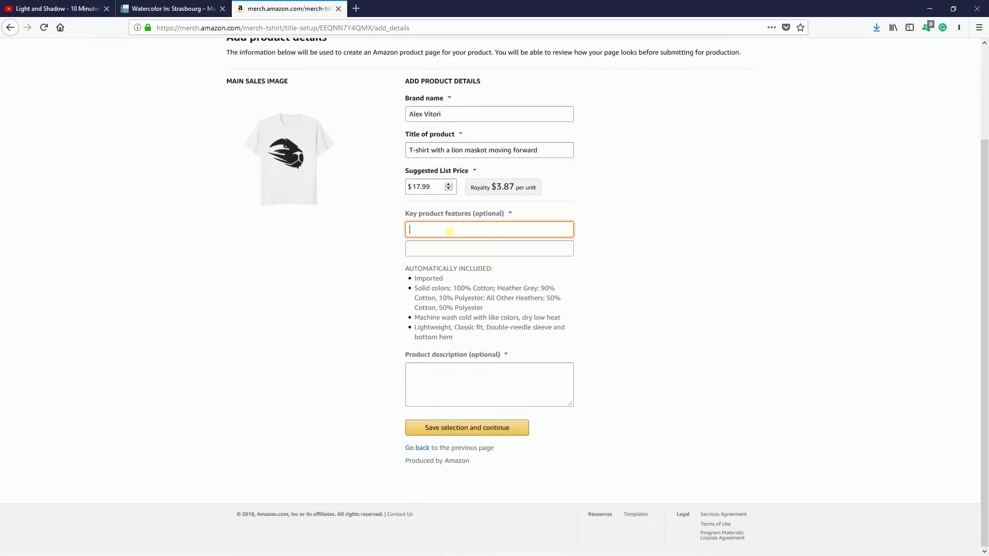
pyautogui.write('lion, mascot')
pyautogui.click(484, 390)
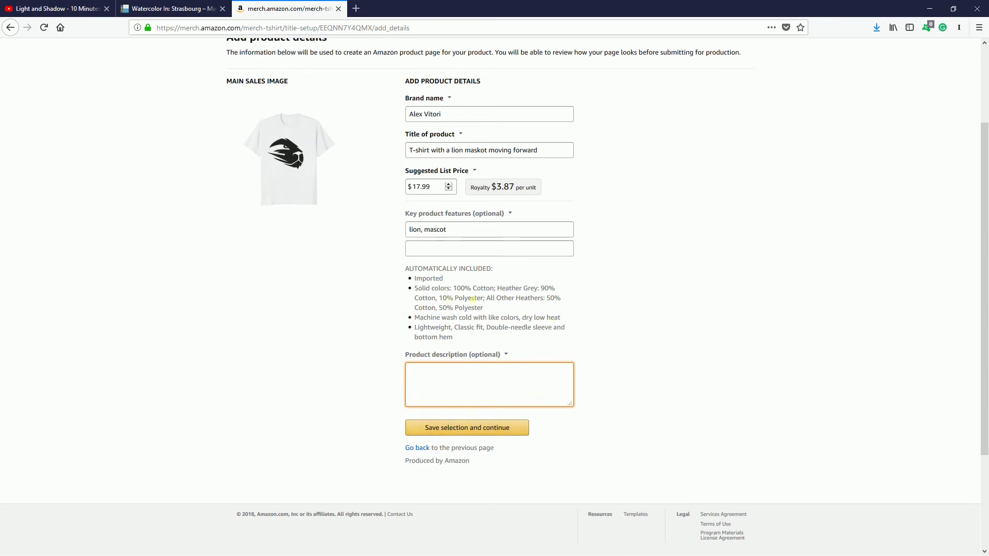
pyautogui.click(471, 390)
pyautogui.write('White t')
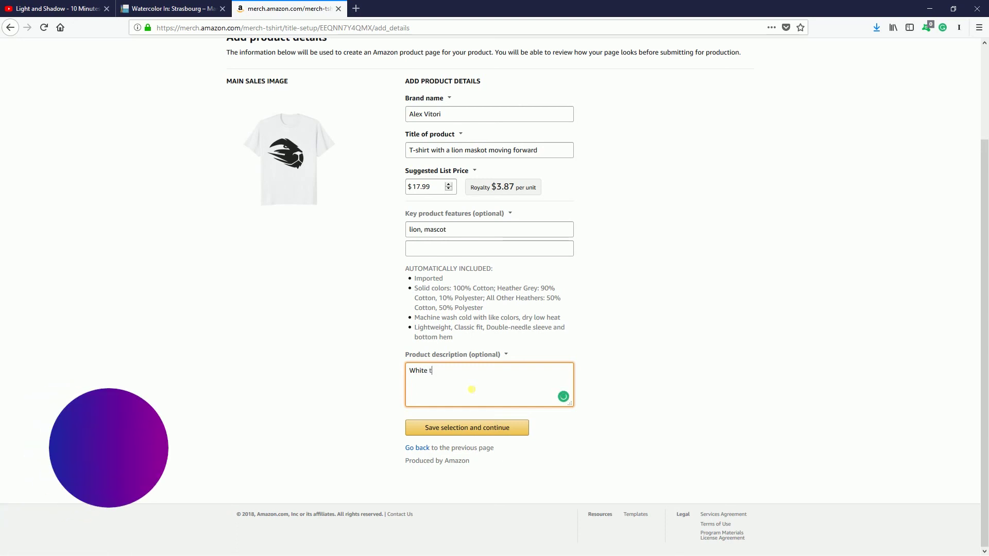
pyautogui.write('-shirt')
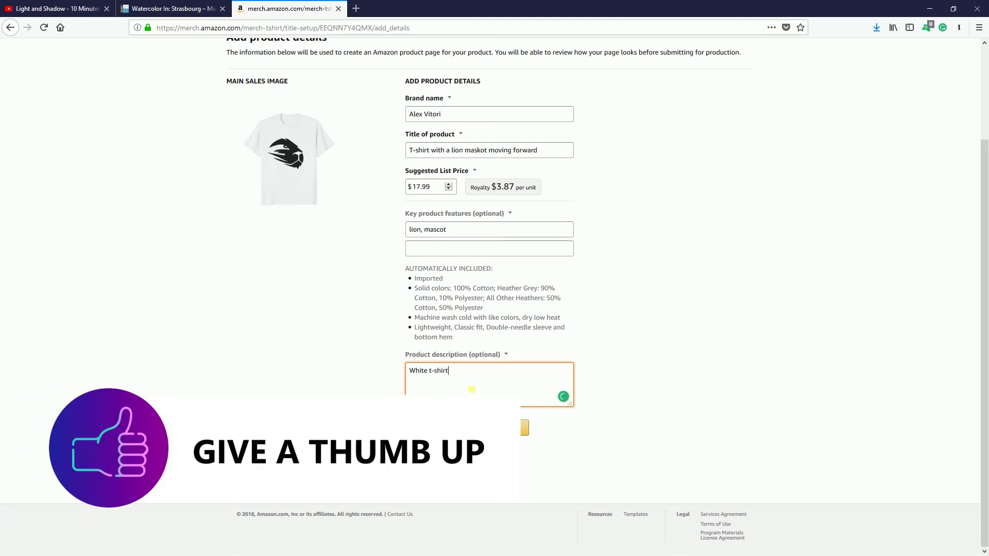
pyautogui.write(' wi')
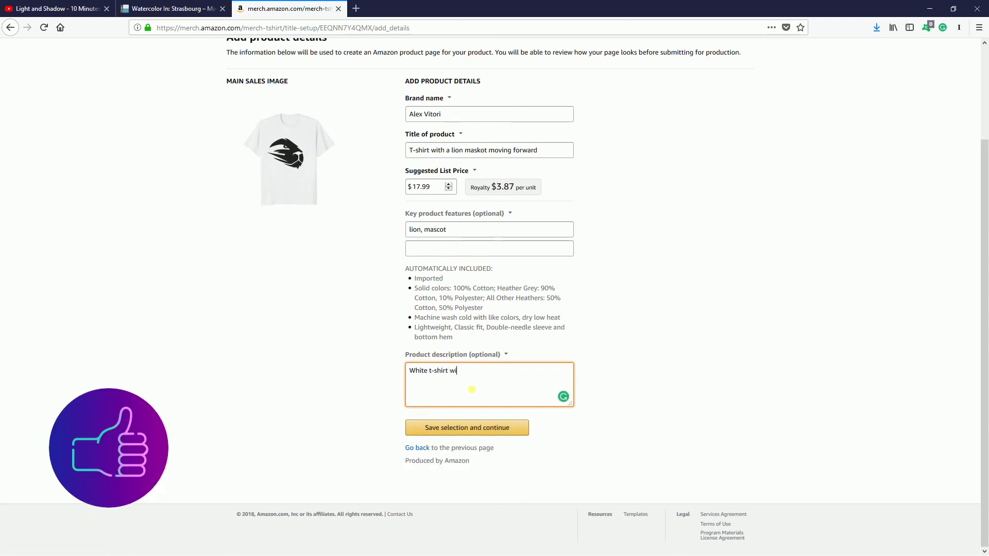
pyautogui.write('th a lion')
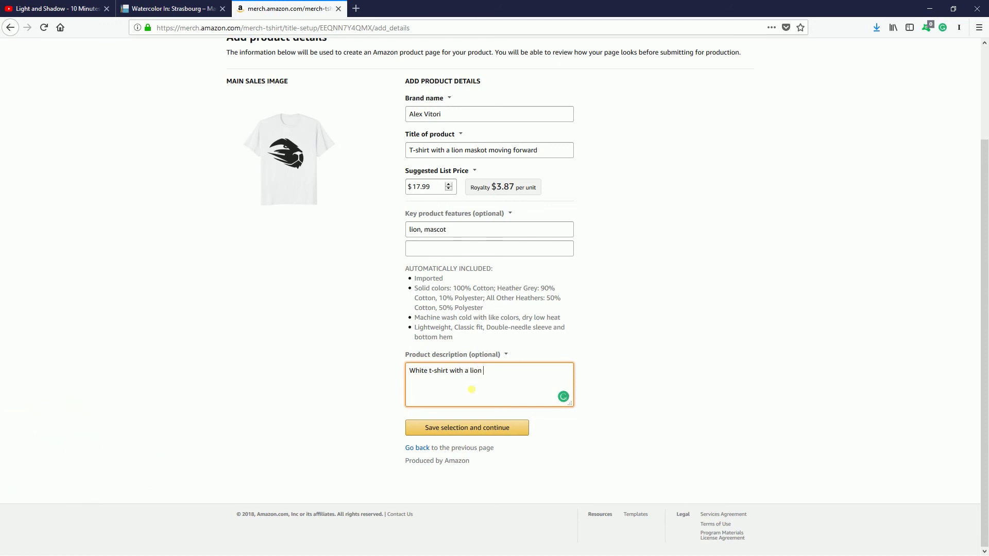
pyautogui.write(' log')
pyautogui.press('BackSpace')
pyautogui.press('BackSpace')
pyautogui.press('BackSpace')
pyautogui.write('maskot mooving forward')
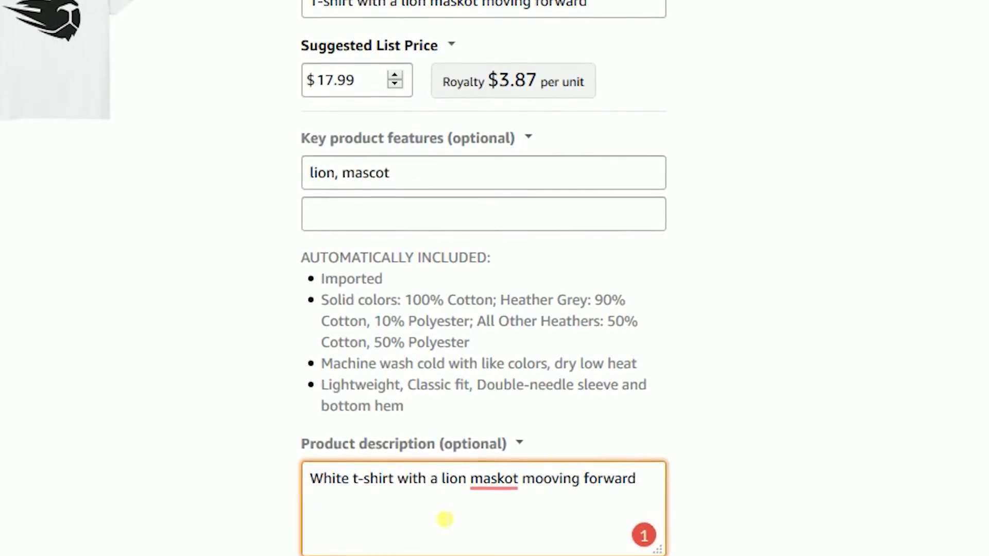
# Step: Fix 'maskot' to 'mascot' and 'mooving' to 'moving', ending the description with a period
pyautogui.click(510, 492)
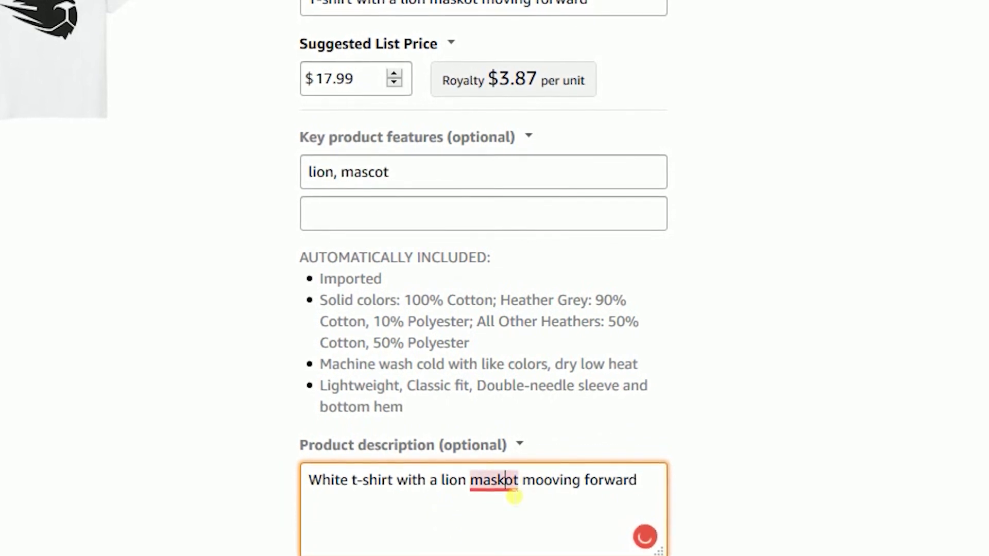
pyautogui.click(514, 312)
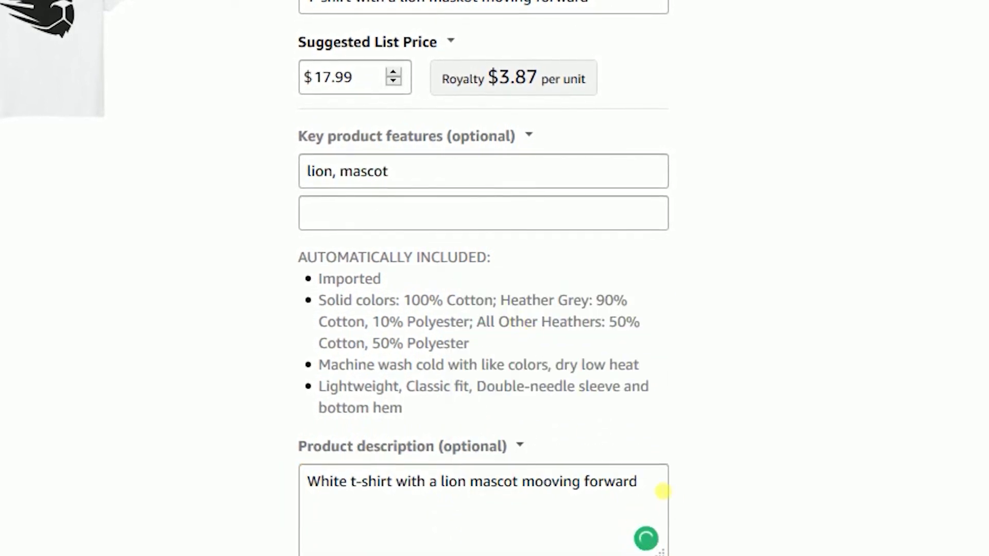
pyautogui.click(663, 492)
pyautogui.write('.')
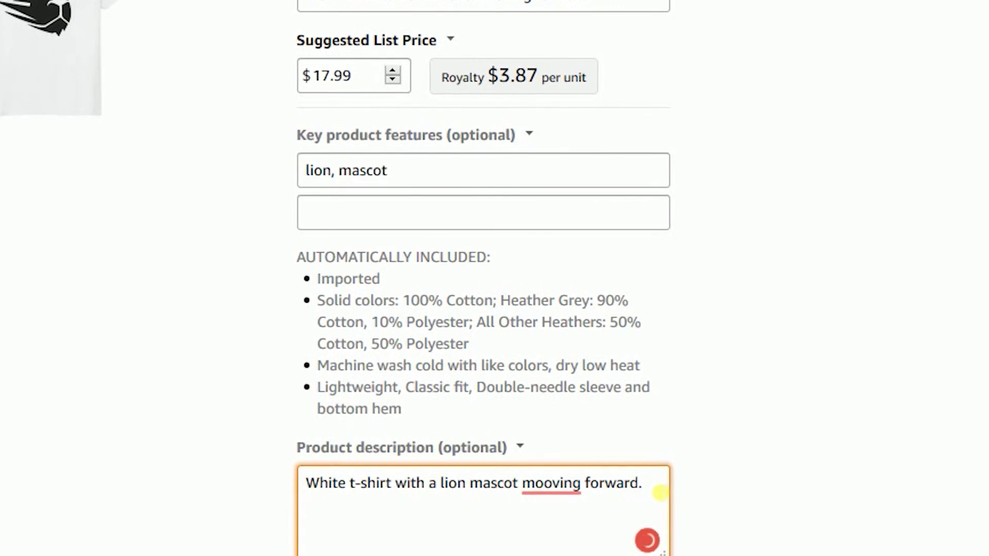
pyautogui.click(541, 493)
pyautogui.click(578, 375)
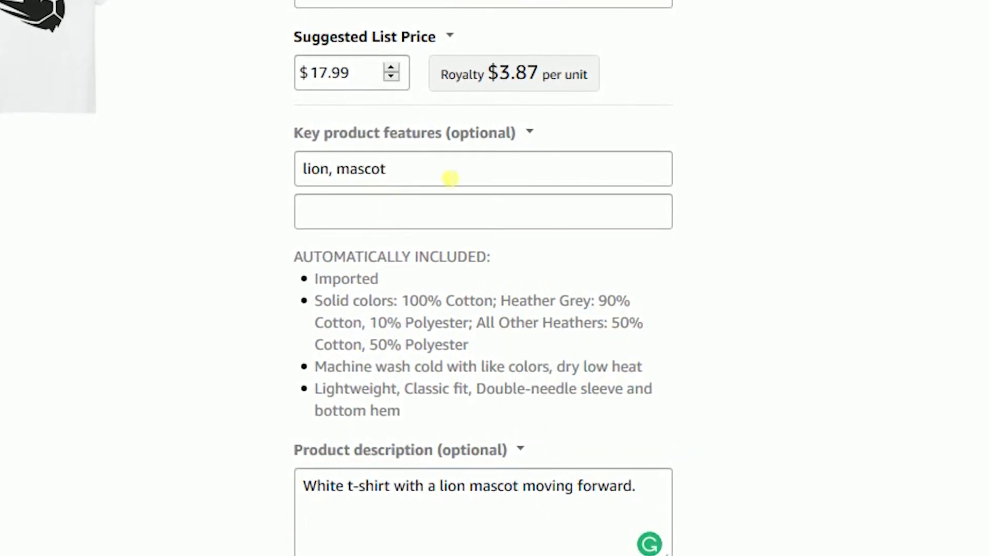
pyautogui.click(450, 176)
# Step: Append ', logo' to the first feature and move 'black and white' into the second feature
pyautogui.write(',')
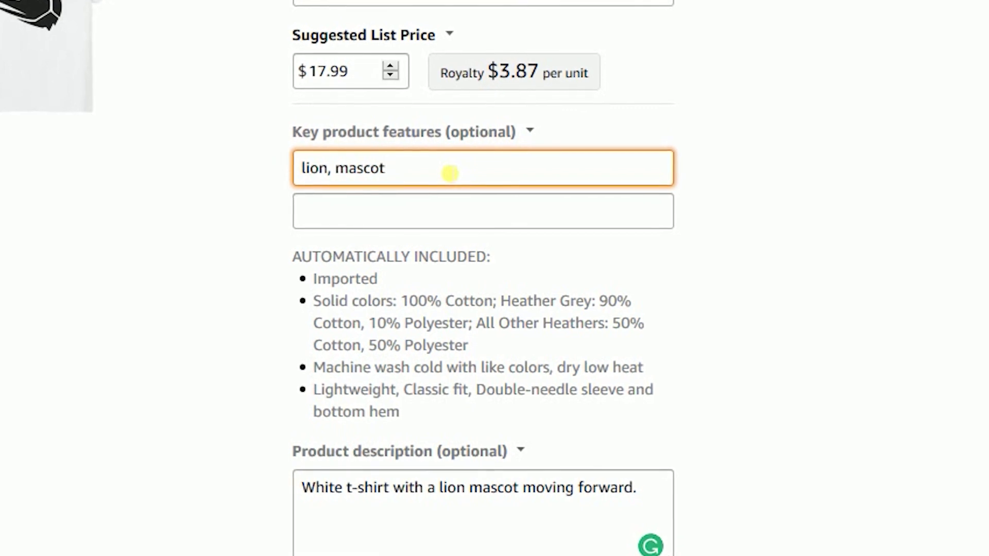
pyautogui.write(' logo')
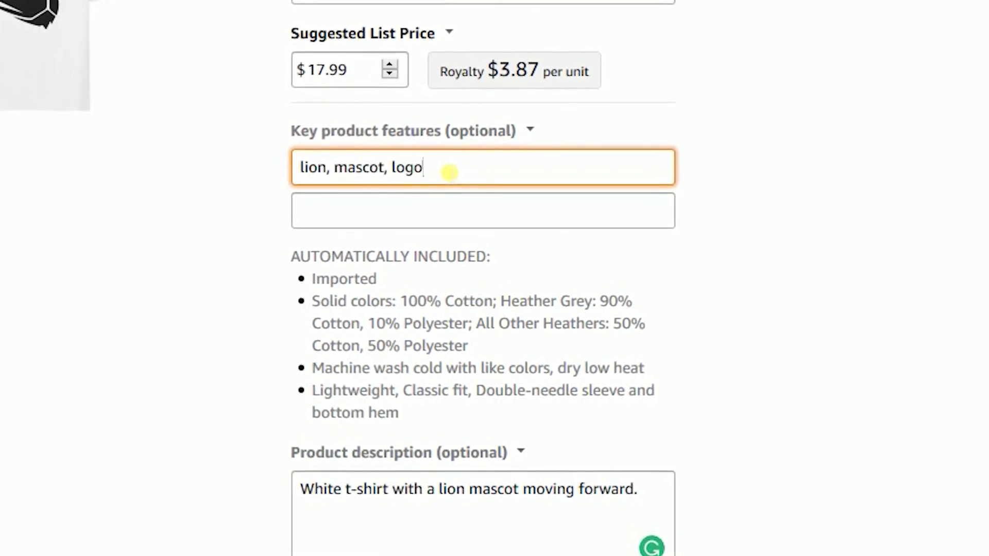
pyautogui.write(', ')
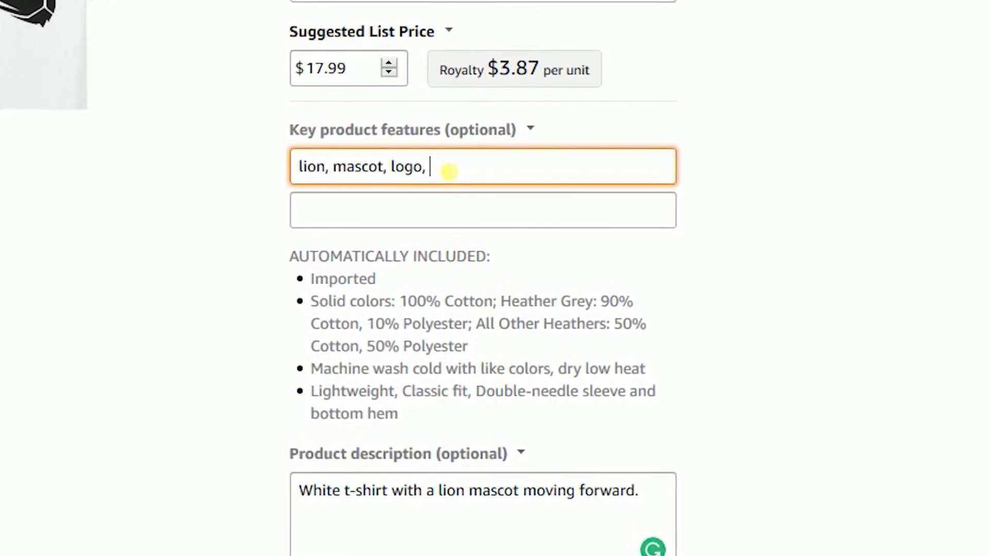
pyautogui.write('bl')
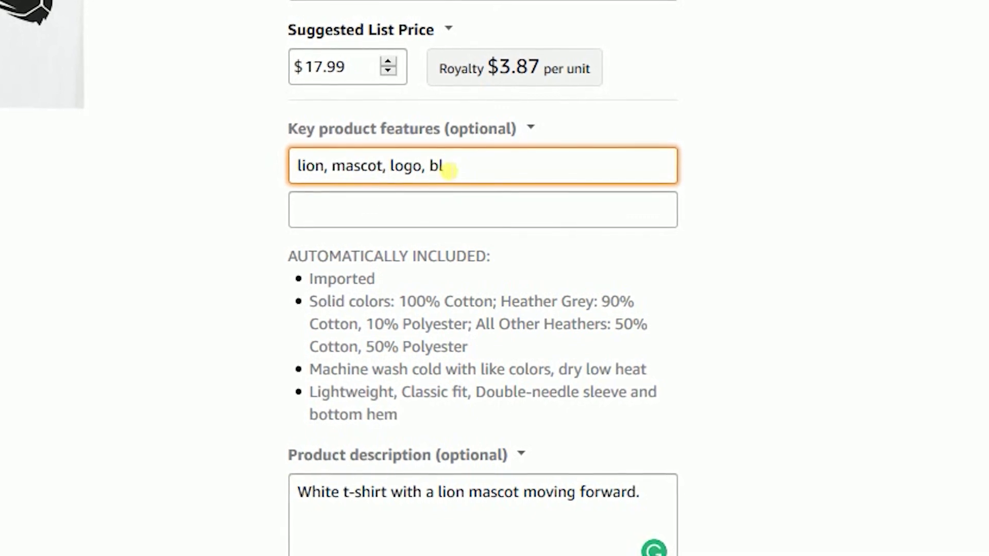
pyautogui.write('ack')
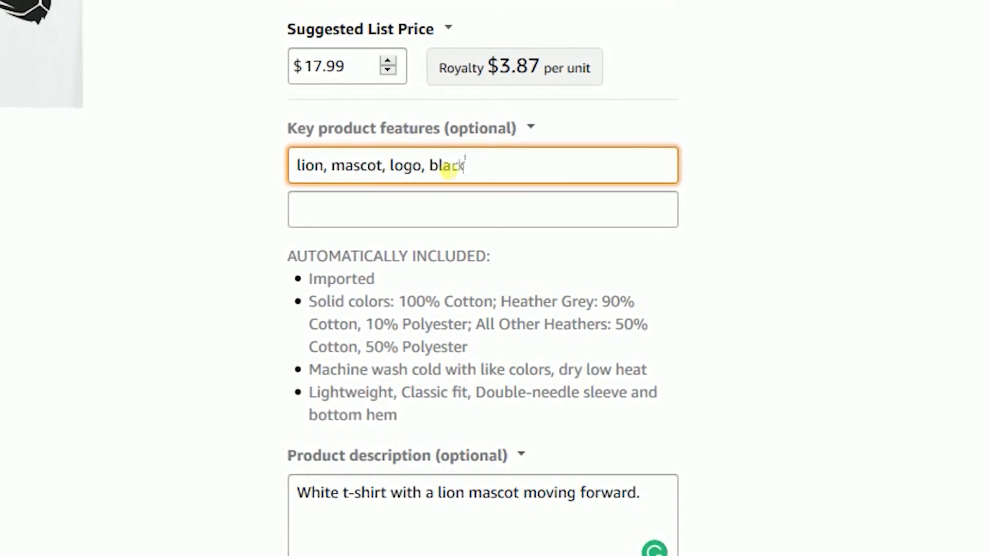
pyautogui.write(' and white')
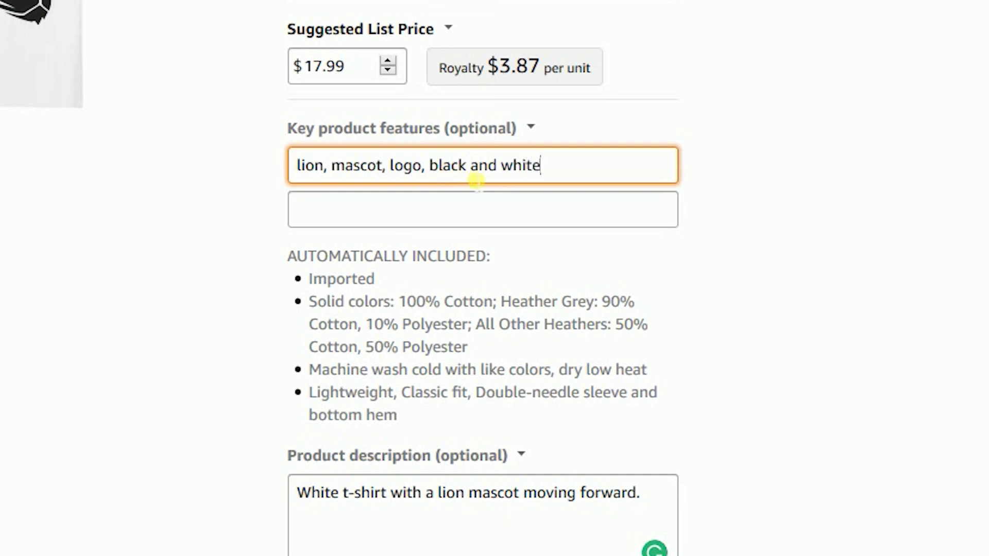
pyautogui.moveTo(430, 170); pyautogui.dragTo(702, 183)
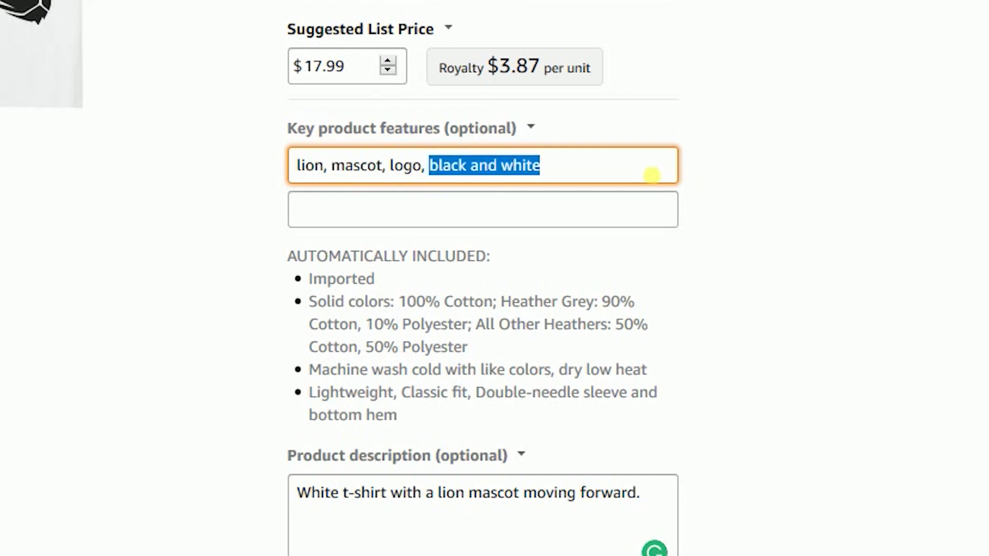
pyautogui.hotkey('ctrl', 'x')
pyautogui.click(453, 219)
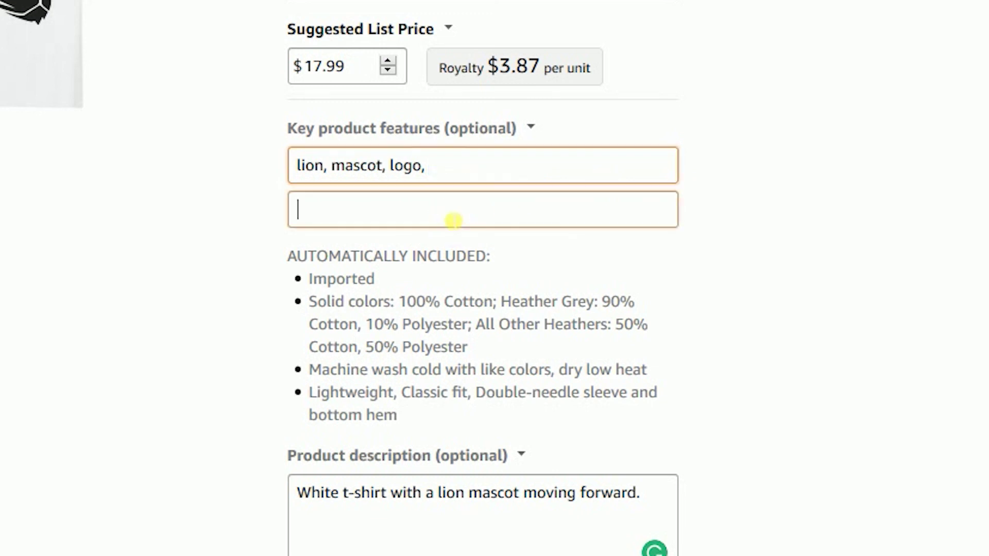
pyautogui.hotkey('ctrl', 'v')
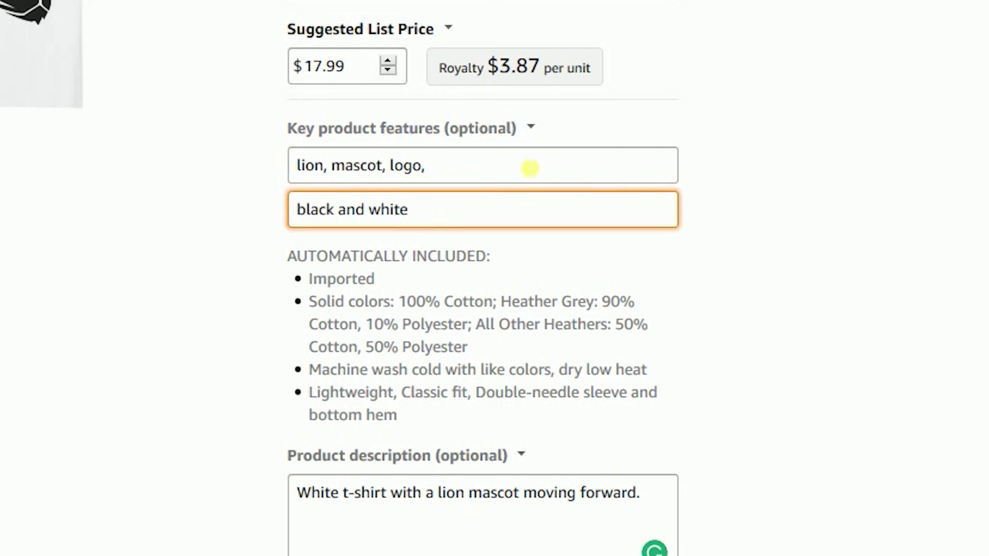
pyautogui.click(667, 492)
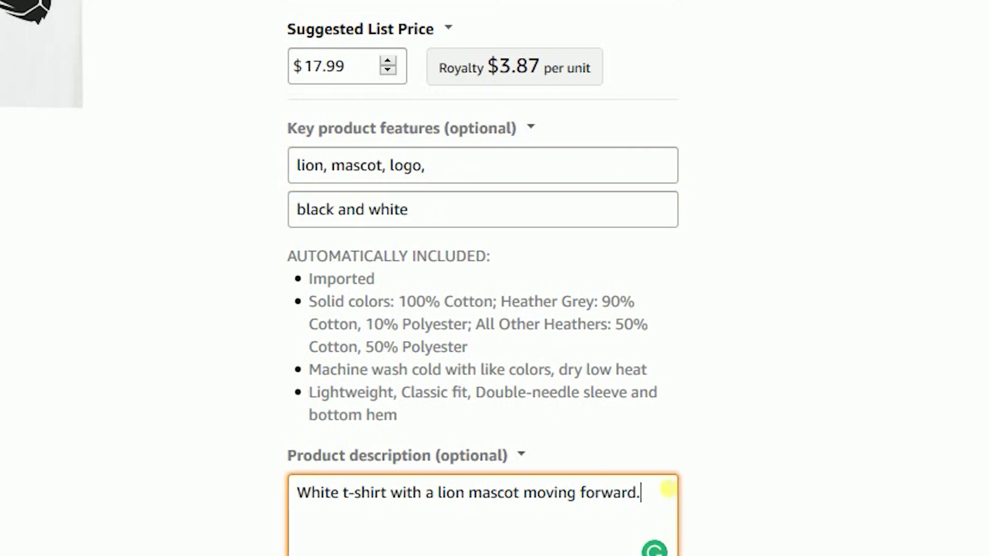
# Step: Add 'Black and white classic design for people enjoying a sport.' to the description
pyautogui.write('Black and wh')
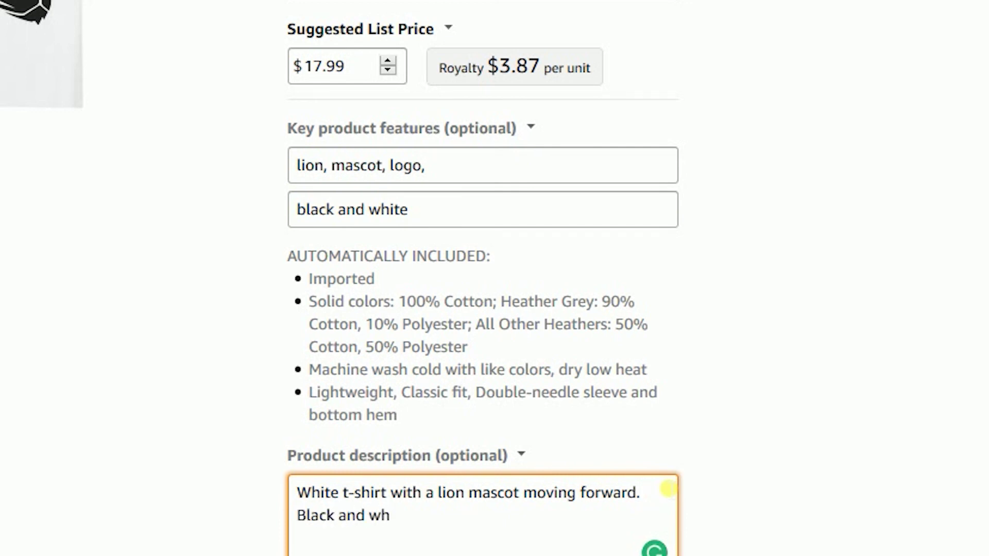
pyautogui.write('ite design')
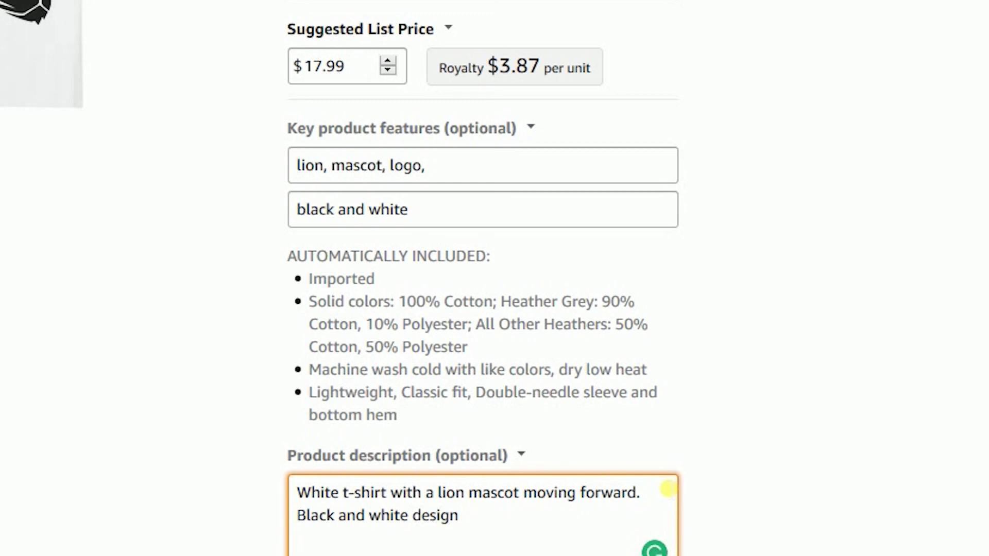
pyautogui.press('Left')
pyautogui.press('Left')
pyautogui.press('Left')
pyautogui.press('Left')
pyautogui.press('Left')
pyautogui.press('Left')
pyautogui.press('Left')
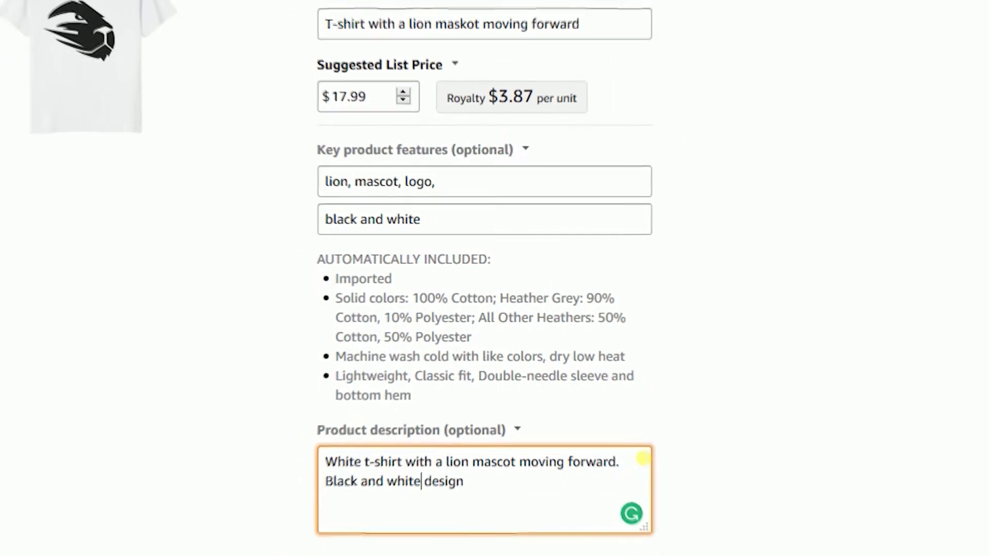
pyautogui.write('classi')
pyautogui.write('c')
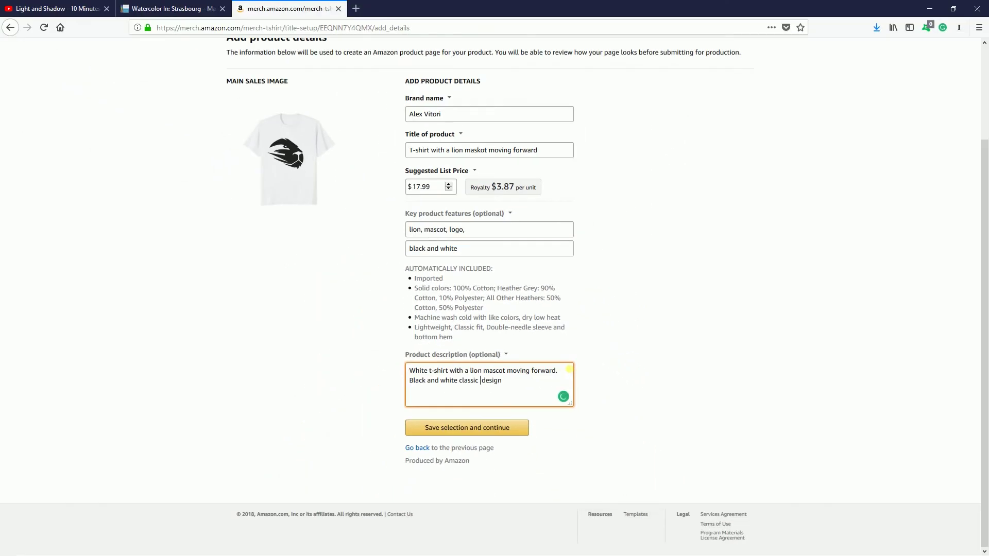
pyautogui.press('Delete')
pyautogui.write('fror people enjoying sport .')
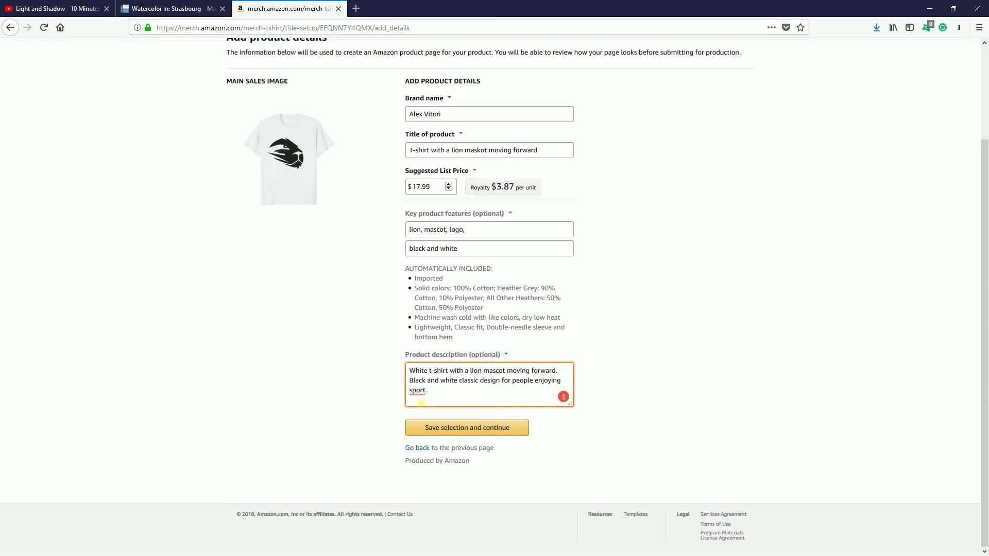
pyautogui.click(415, 390)
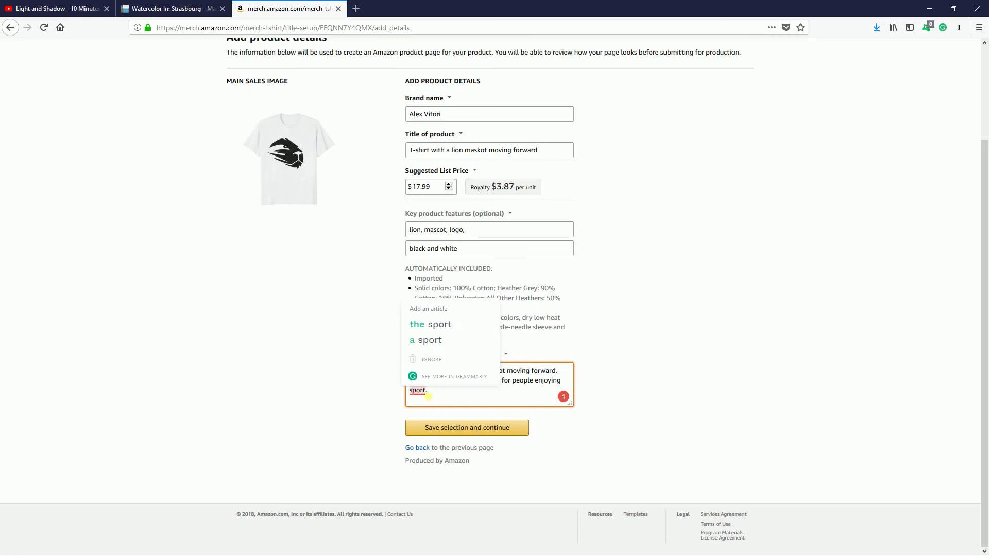
pyautogui.click(426, 341)
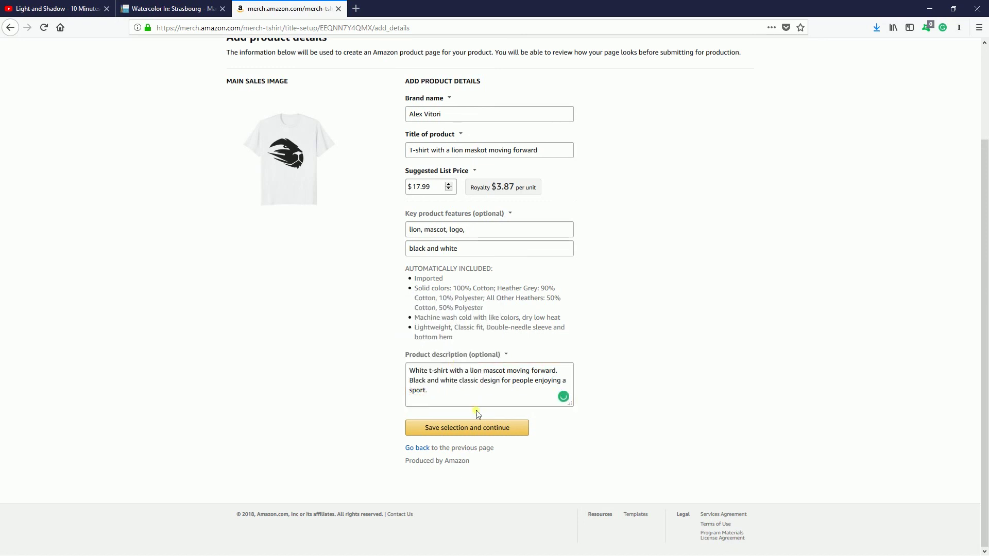
# Step: Save the listing and review the product page showing $17.99 with a $3.87 royalty
pyautogui.click(439, 430)
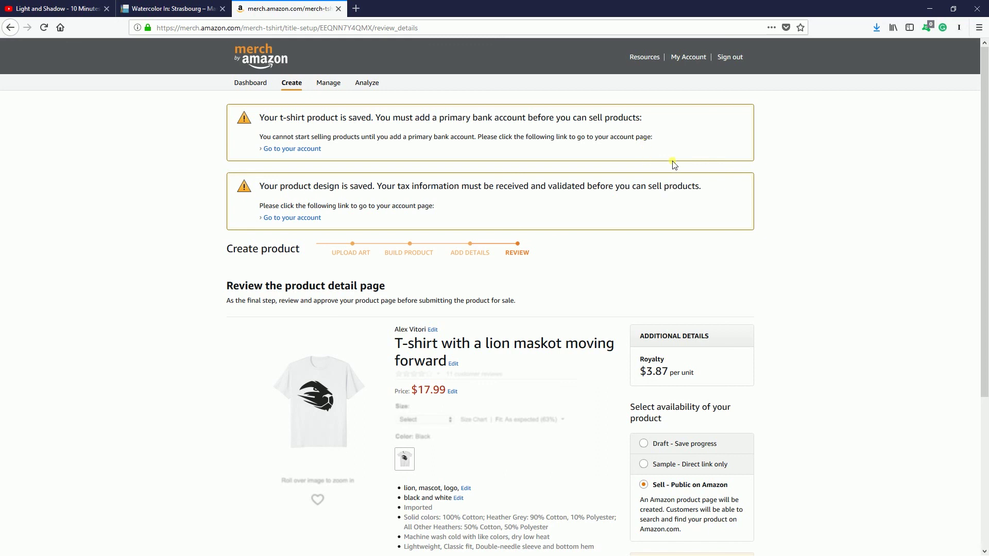
pyautogui.scroll(-1, 778, 160)
pyautogui.scroll(1, 779, 159)
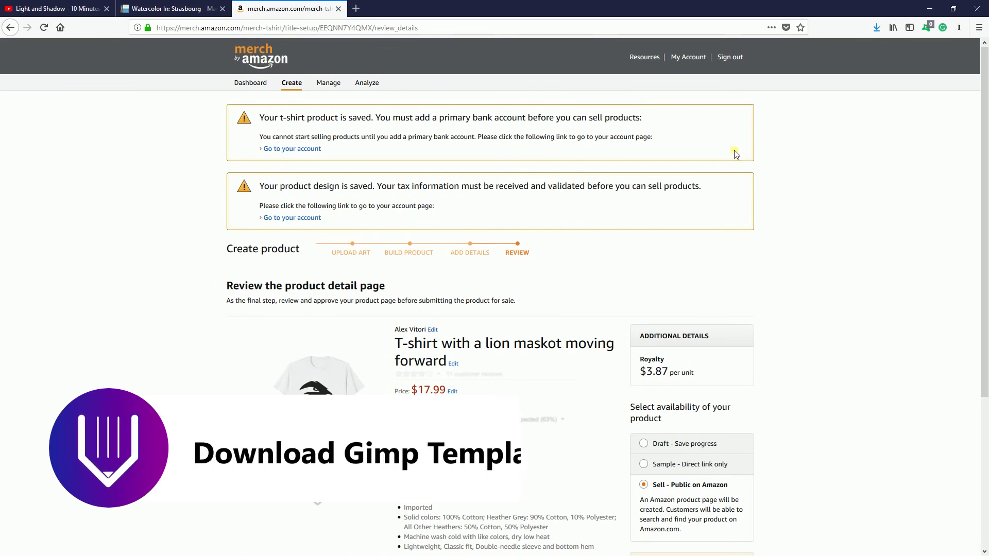
pyautogui.scroll(-3, 735, 150)
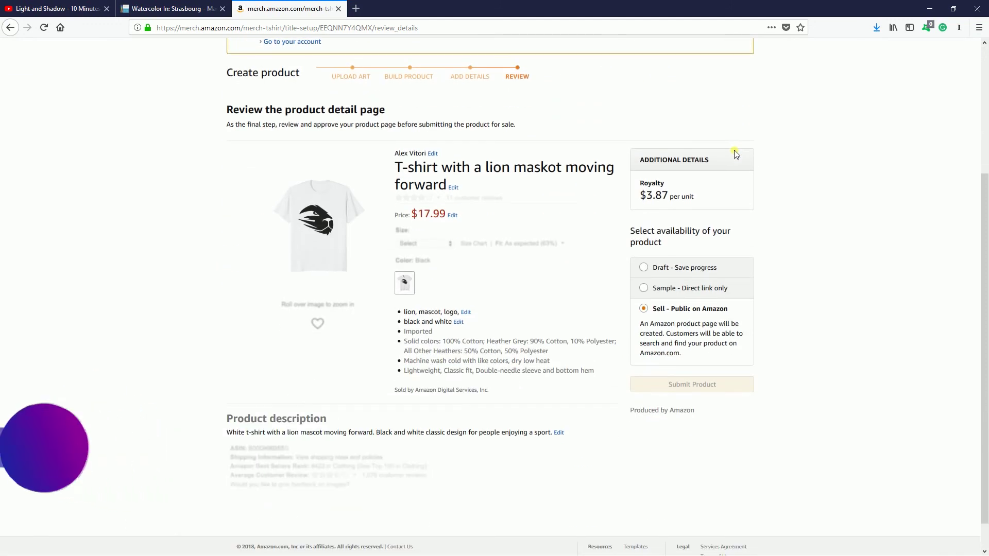